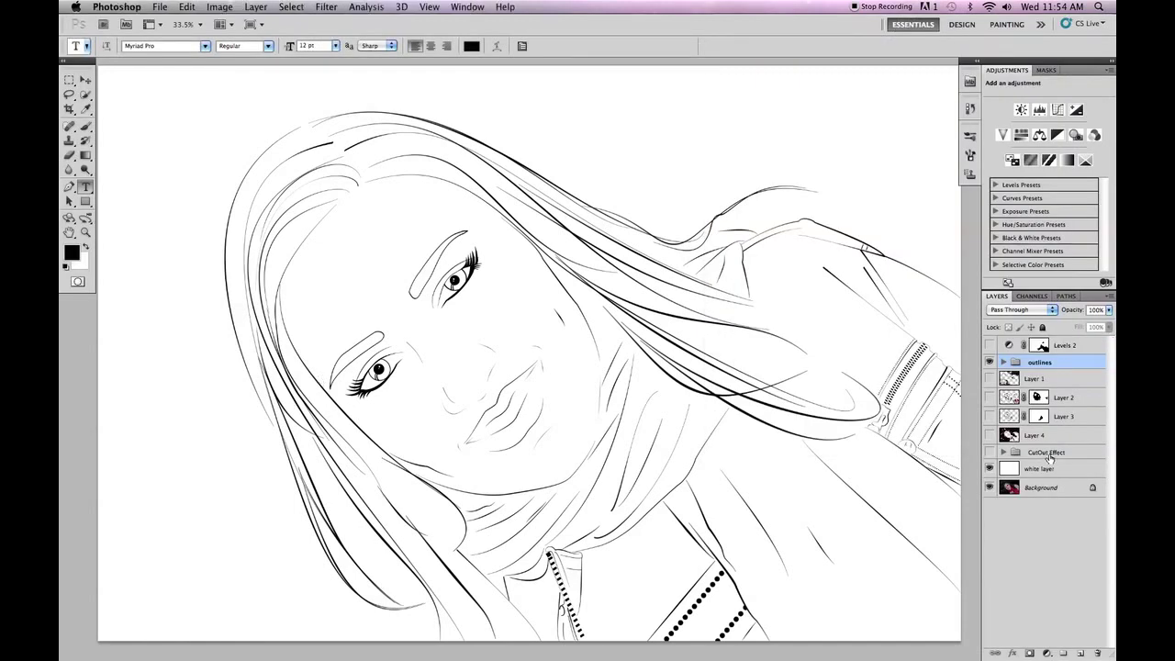
Step: Hide the white layer and outlines to compare with the photo, then show them again
click(990, 469)
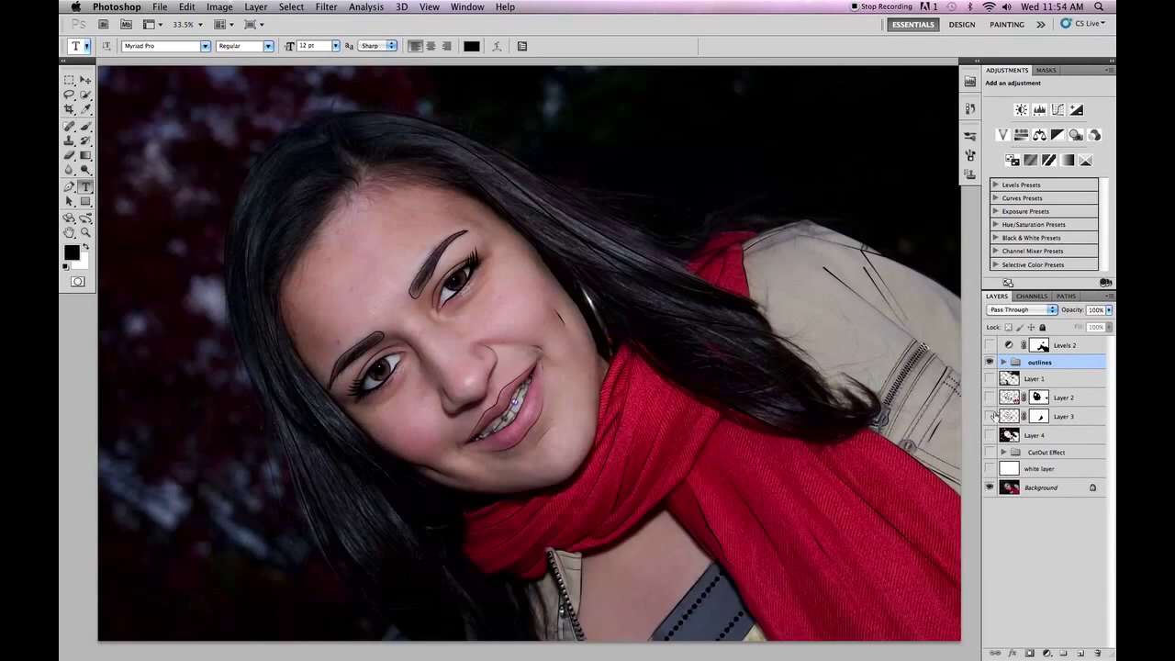
click(989, 361)
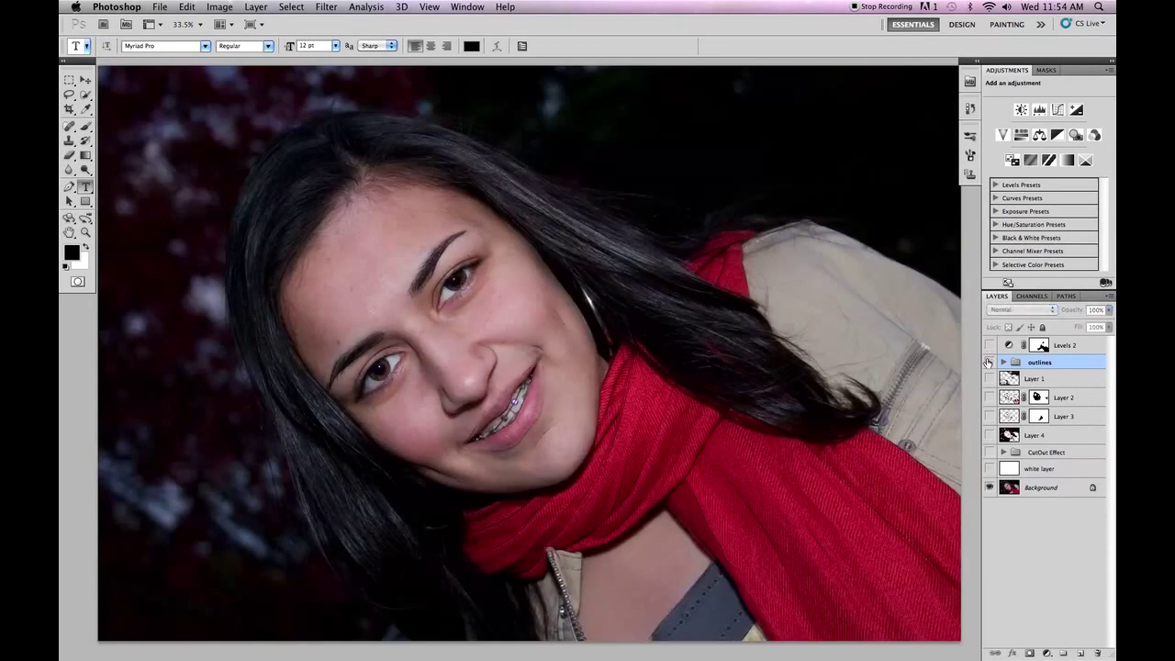
click(990, 469)
click(990, 361)
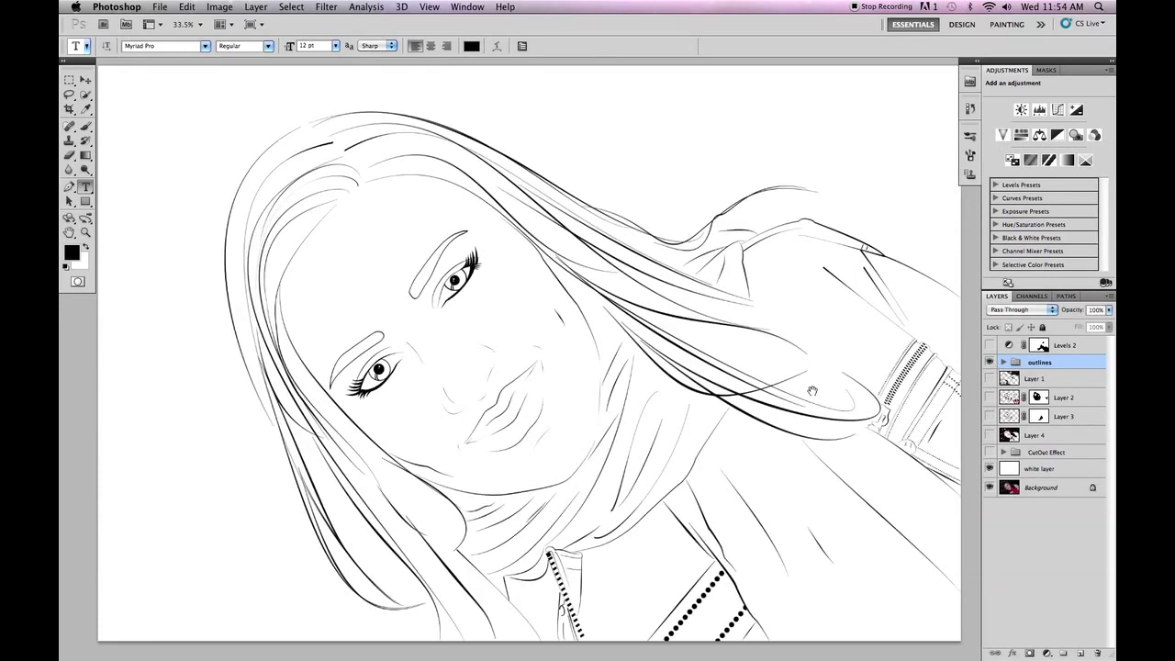
drag(813, 392, 810, 393)
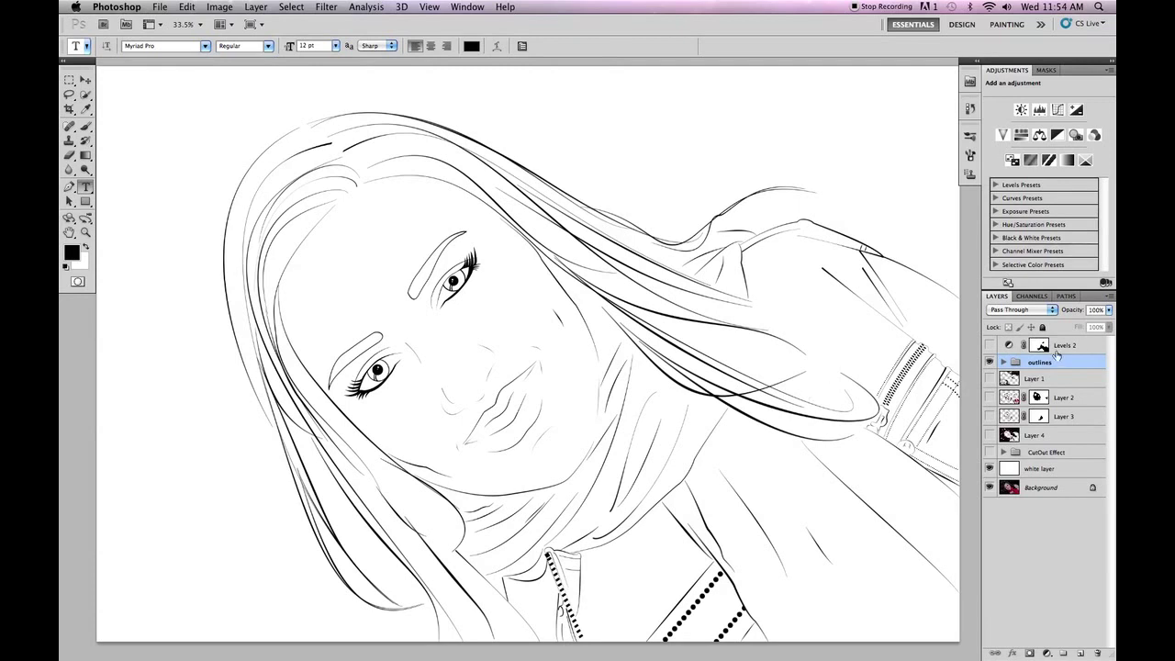
Step: Select the Levels 2 adjustment and Layer 1 down through the CutOut Effect group
click(1003, 363)
click(1003, 362)
click(1038, 347)
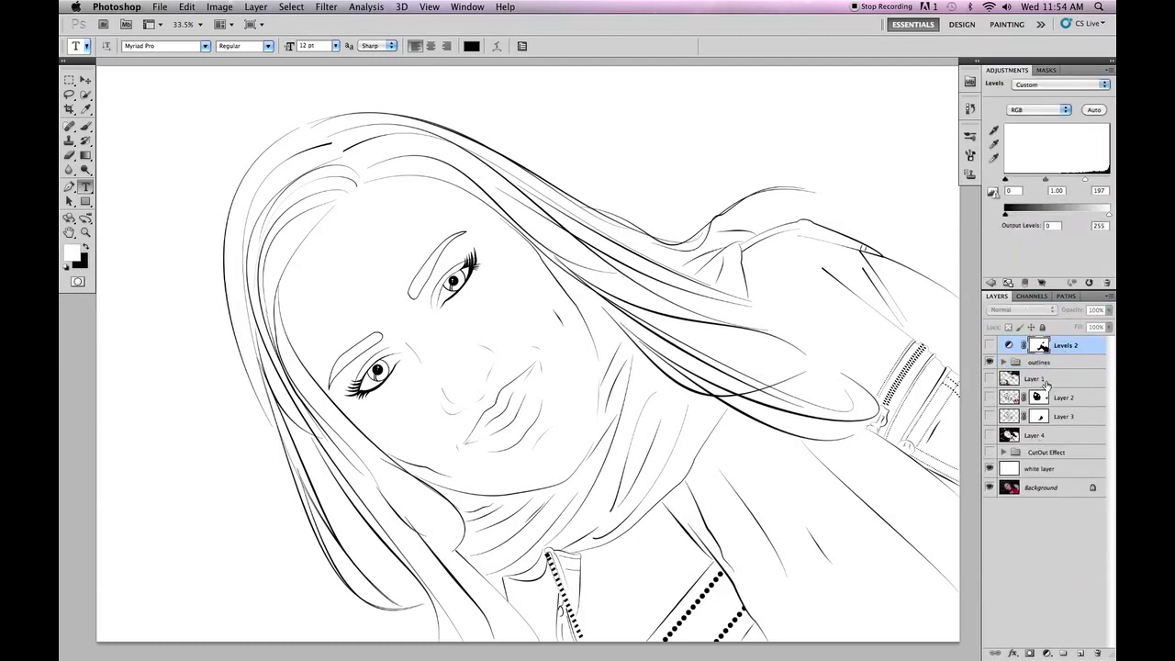
right_click(1054, 379)
click(1054, 380)
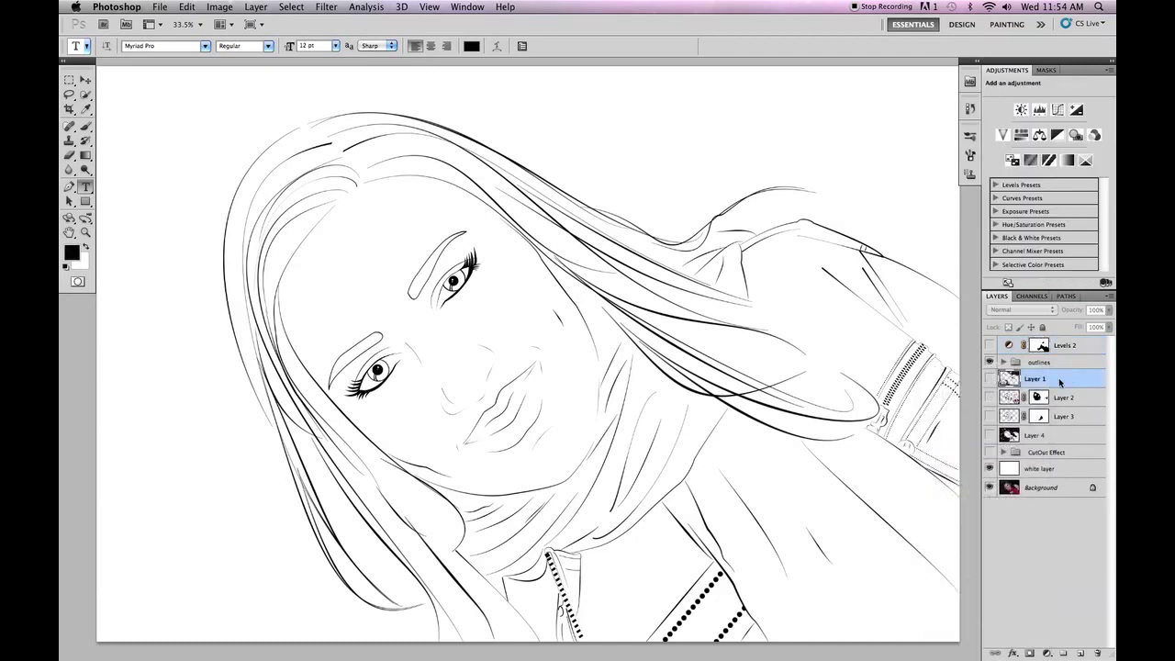
shift+click(1047, 454)
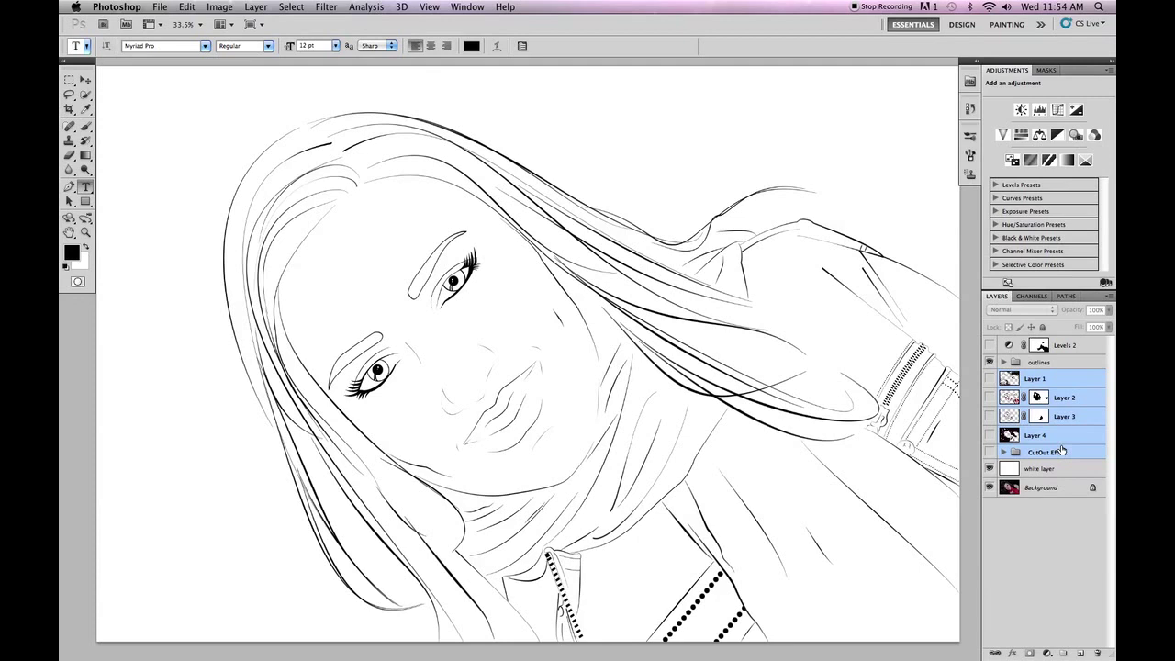
Step: Move Levels 2 below outlines and group it with the layers through CutOut Effect as Group 1
drag(1054, 352, 1050, 365)
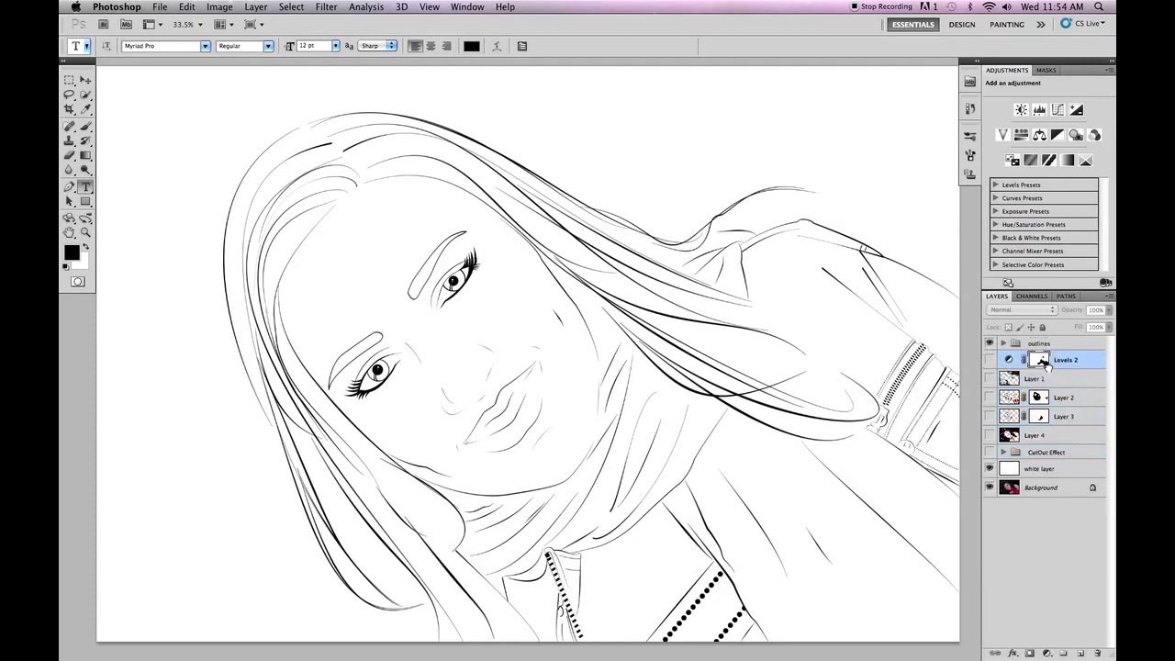
shift+click(1048, 452)
key(ctrl+g)
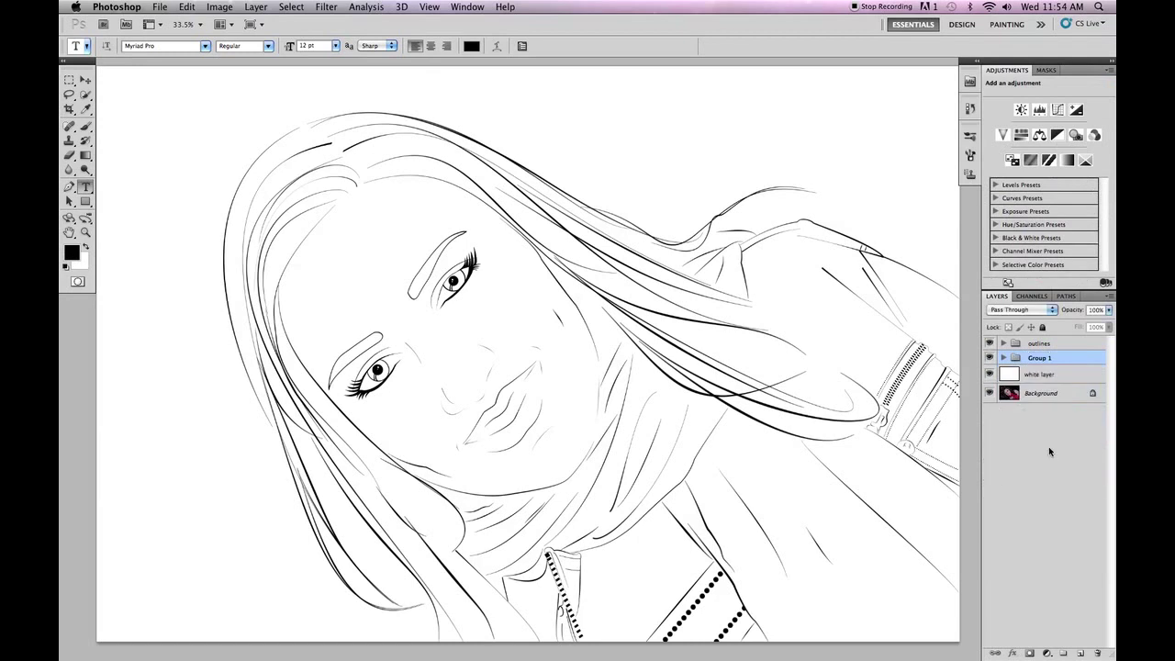
double_click(1039, 358)
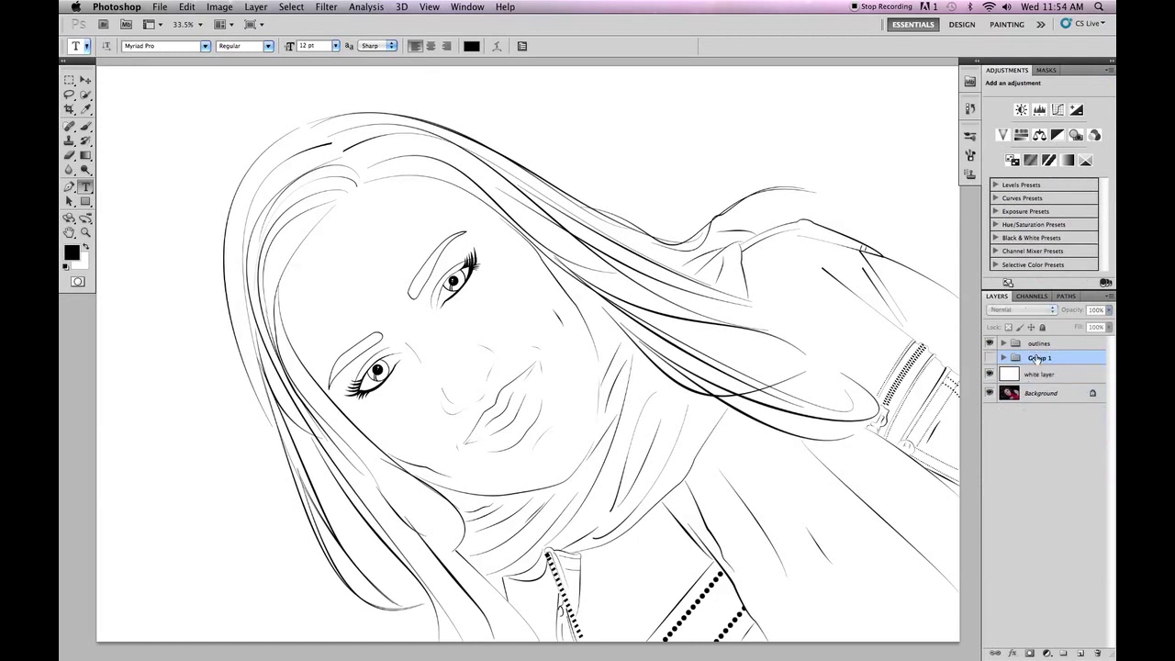
key(Return)
Step: Hide the outlines, white layer and Group 1 so the photo shows, and select outlines
drag(991, 344, 992, 380)
click(991, 357)
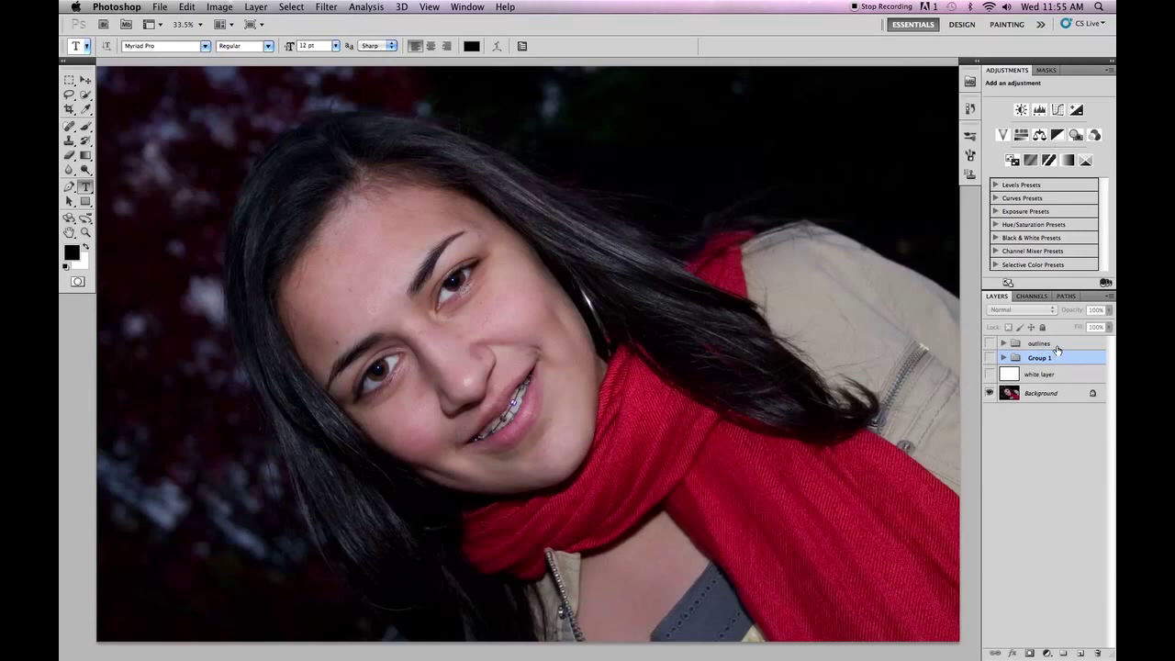
click(1056, 347)
Step: Show the History panel and compare the Snapshot 1 photo with the finished cartoon state
click(466, 6)
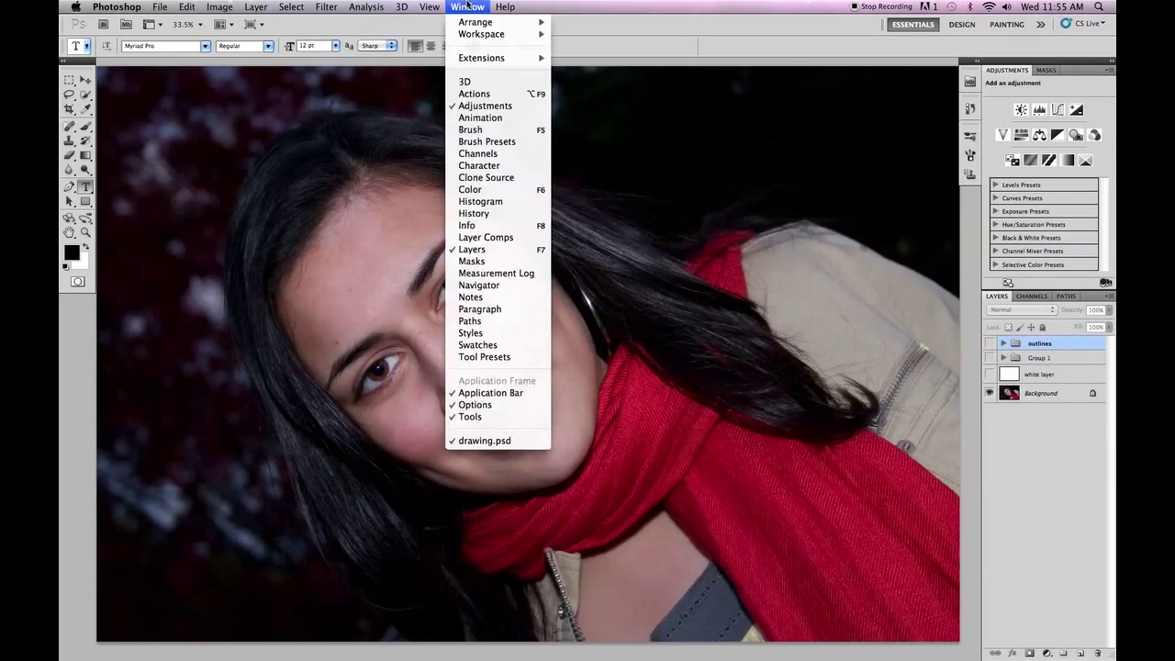
click(474, 213)
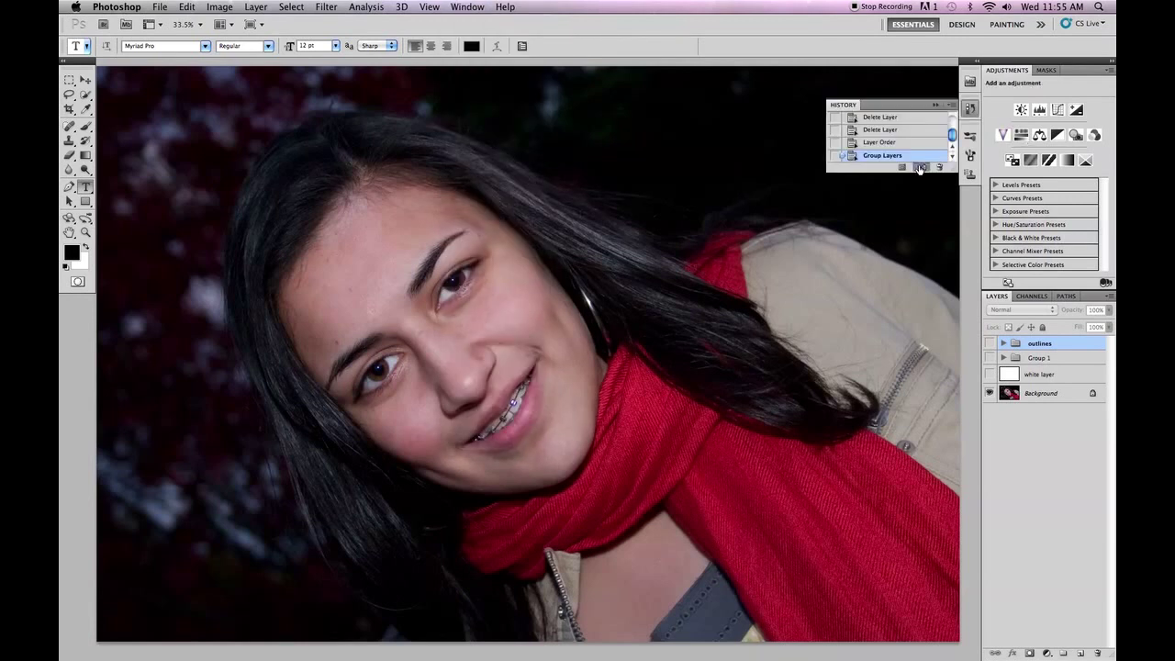
scroll(946, 138, up, 5)
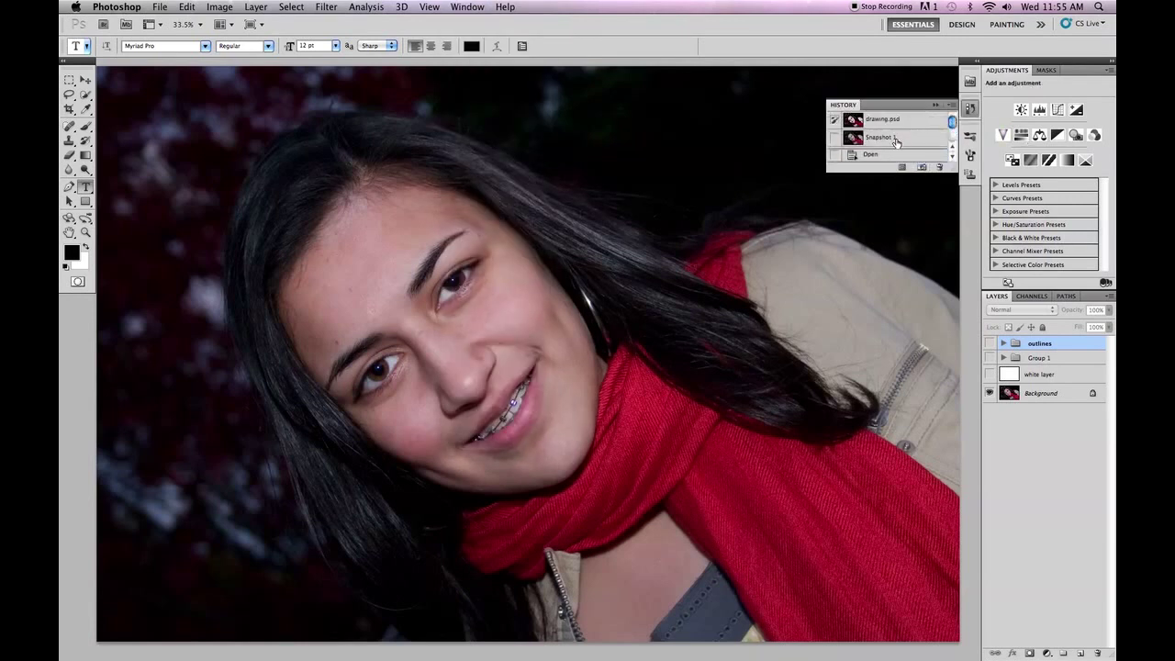
click(895, 139)
click(888, 121)
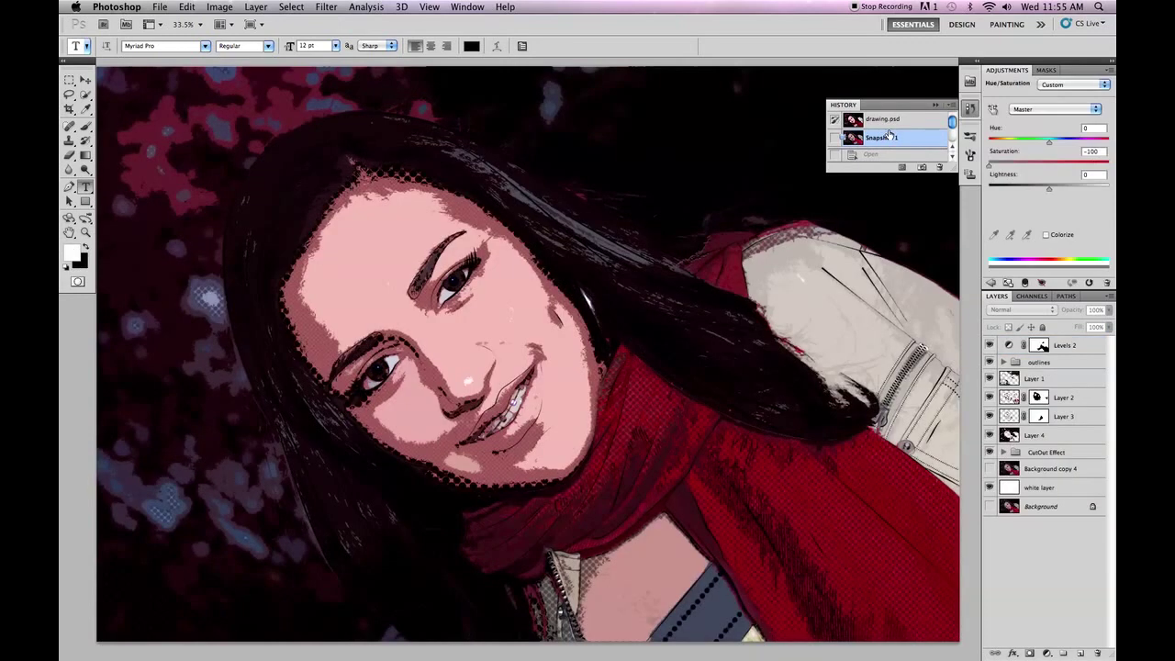
click(889, 138)
Step: Delete the outlines, Group 1 and white layer, leaving only the Background photo
drag(951, 122, 952, 135)
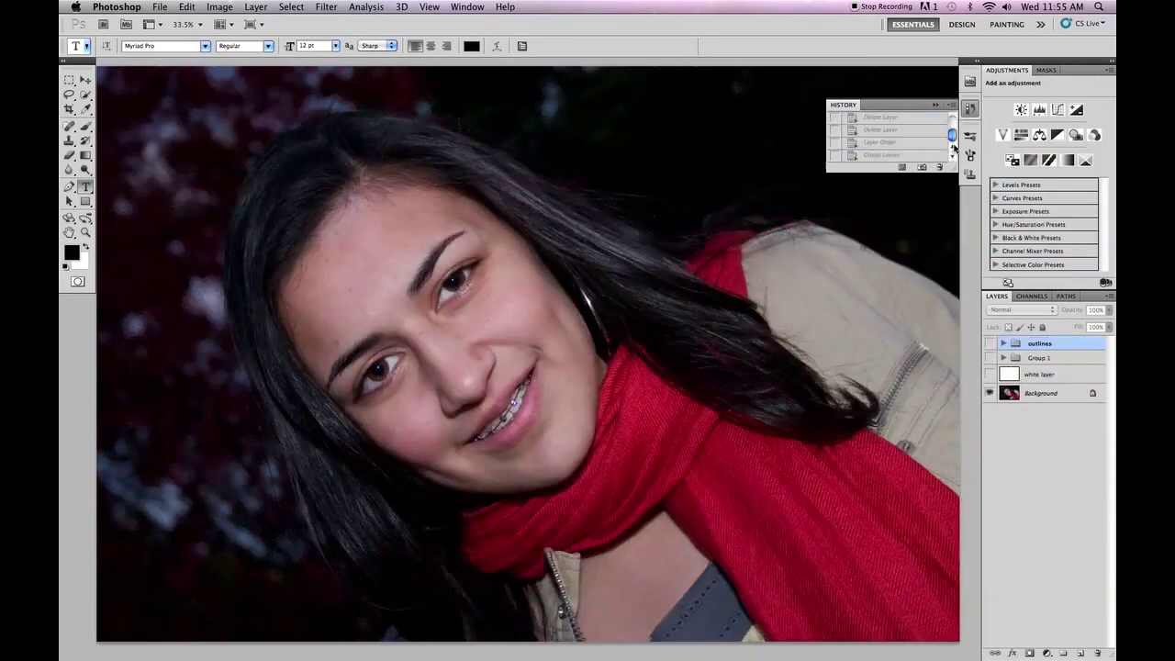
shift+click(1056, 376)
drag(1057, 379, 1095, 653)
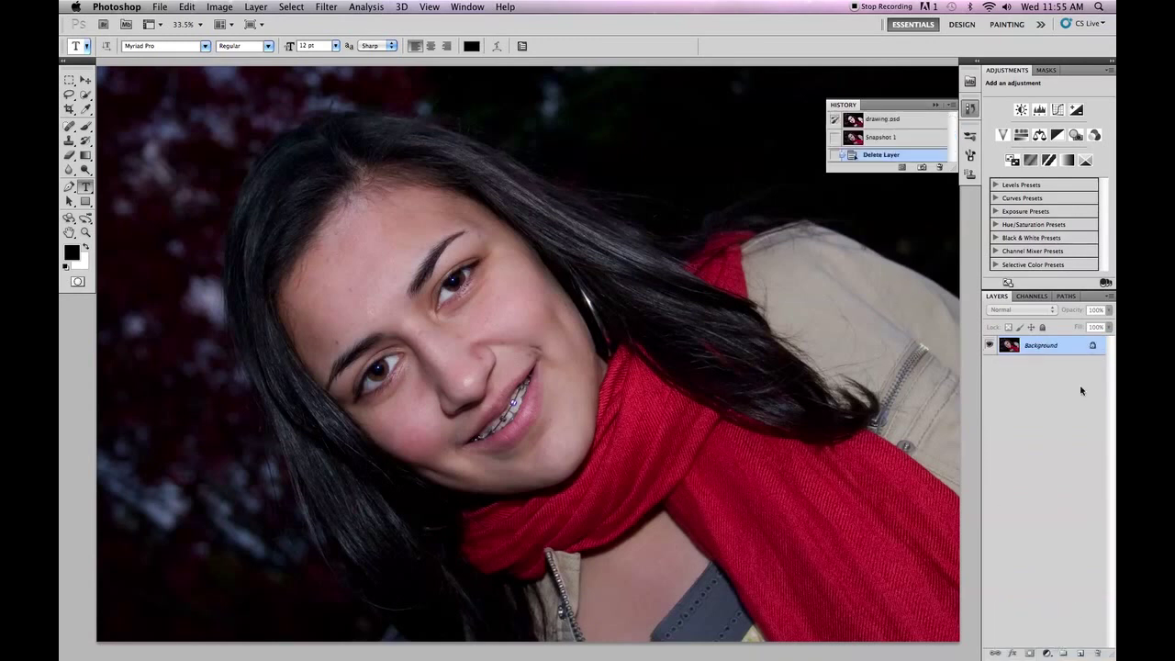
Step: Add a new layer named 'white' and fill it with white
click(1081, 653)
double_click(1032, 345)
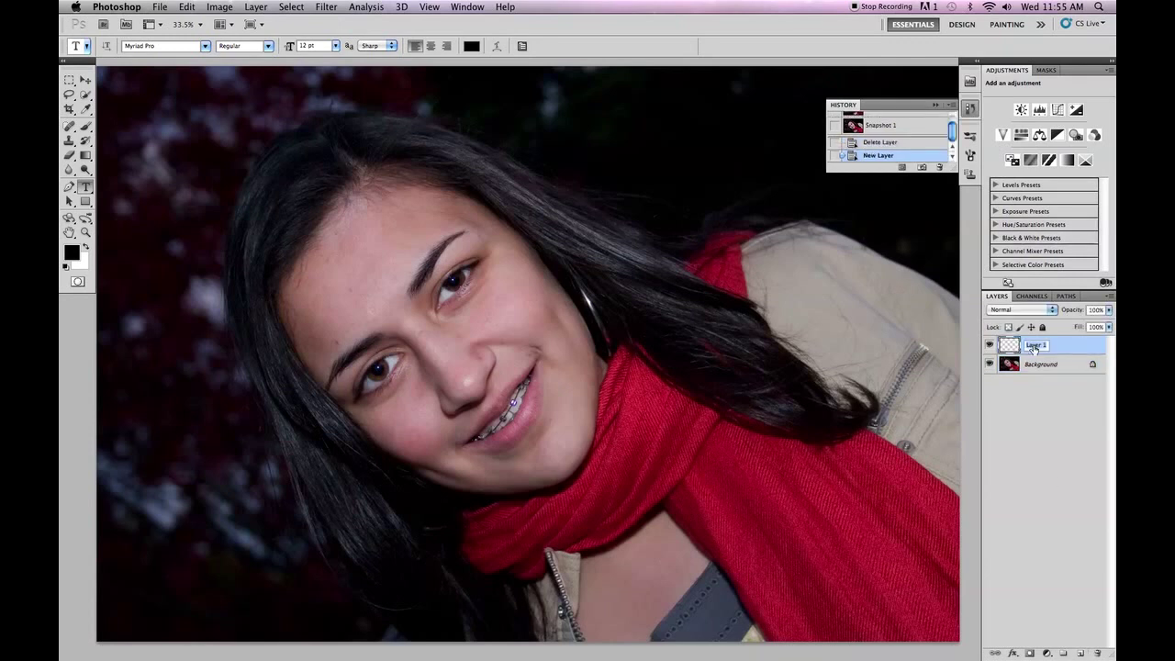
text(white)
key(Return)
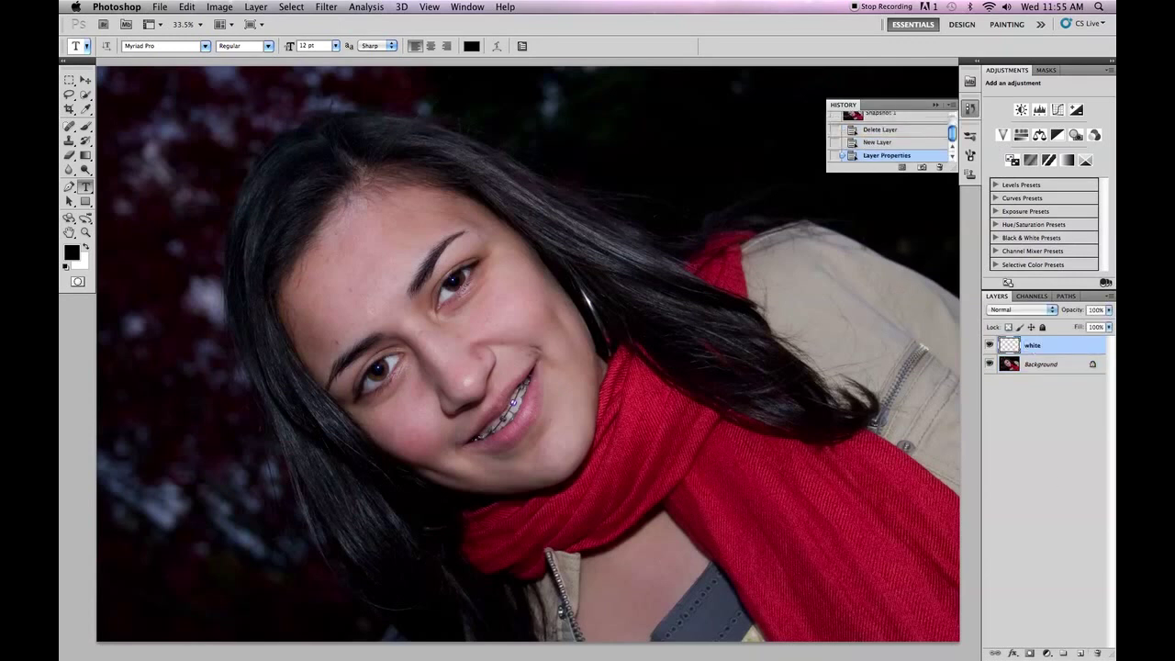
key(super+BackSpace)
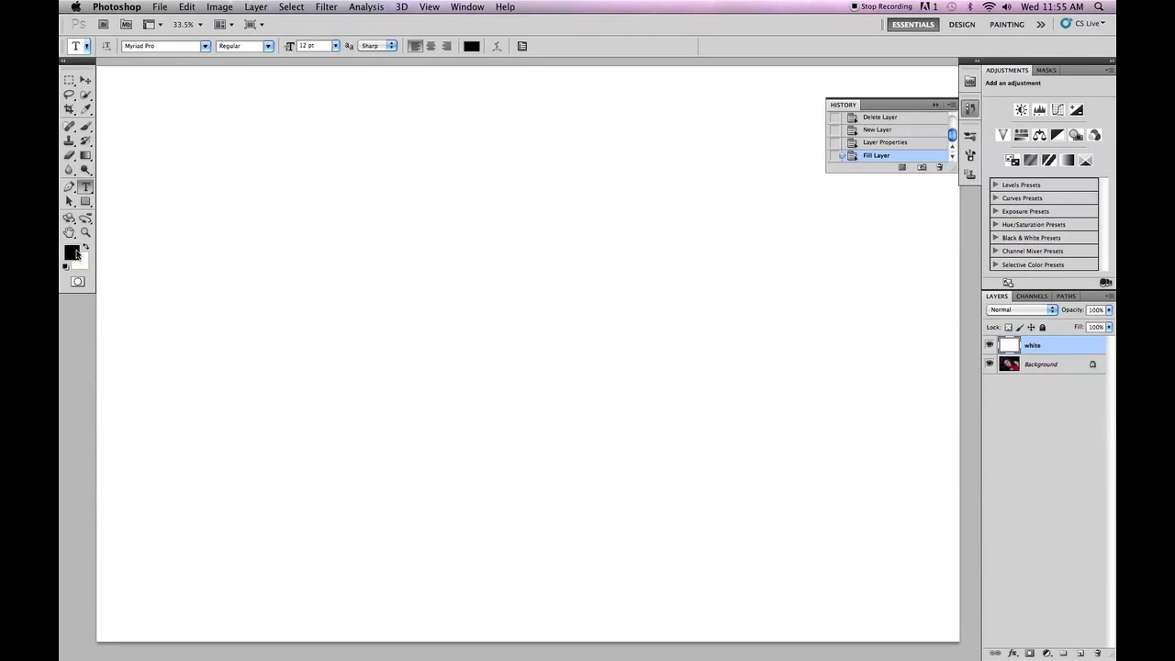
Step: Add another new empty layer and name it 'hair'
click(1081, 652)
double_click(1036, 346)
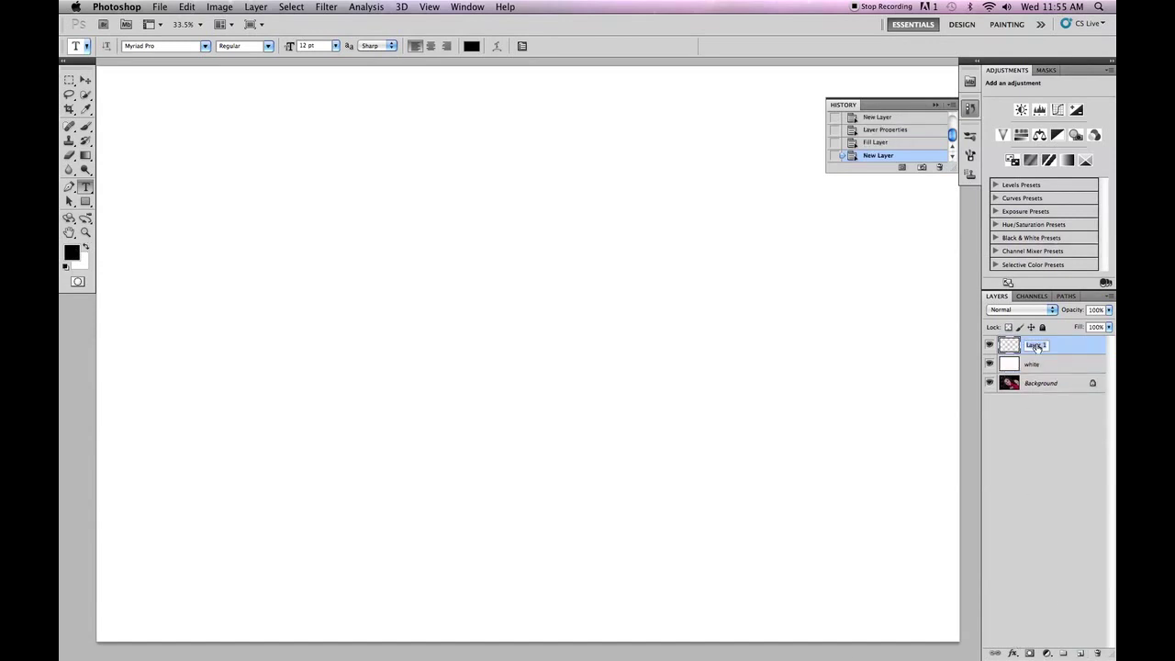
text(jacket)
key(Return)
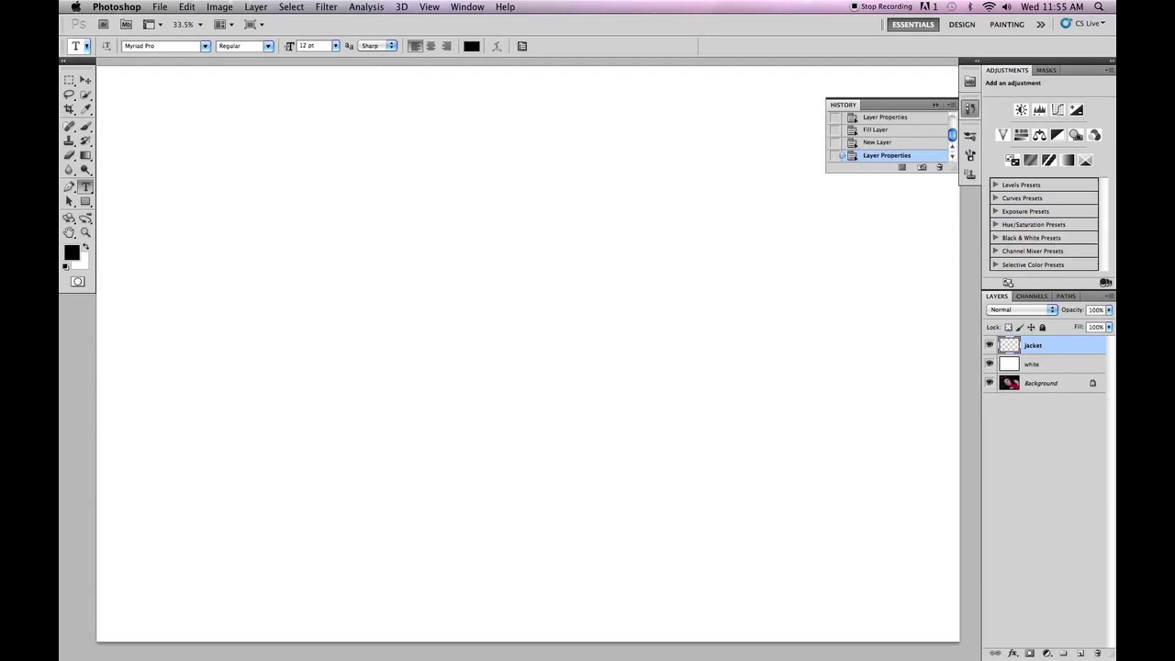
double_click(1034, 346)
text(hair)
key(Return)
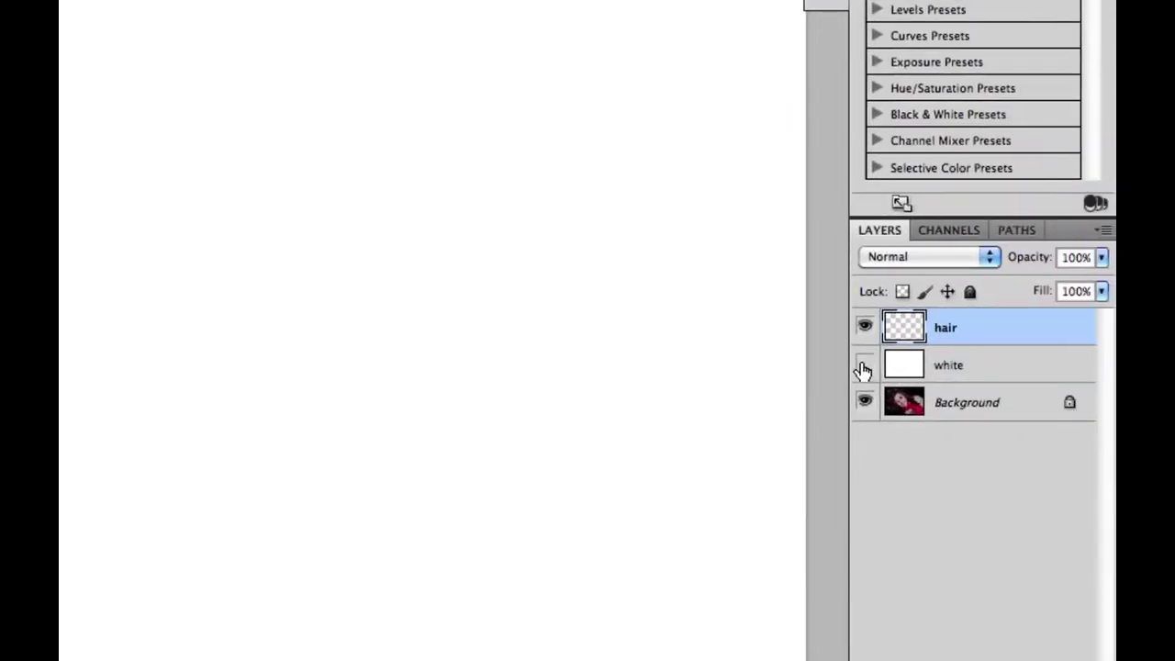
Step: Hide the white layer, choose the Brush tool and pick the Soft Round 45 px tip
click(865, 365)
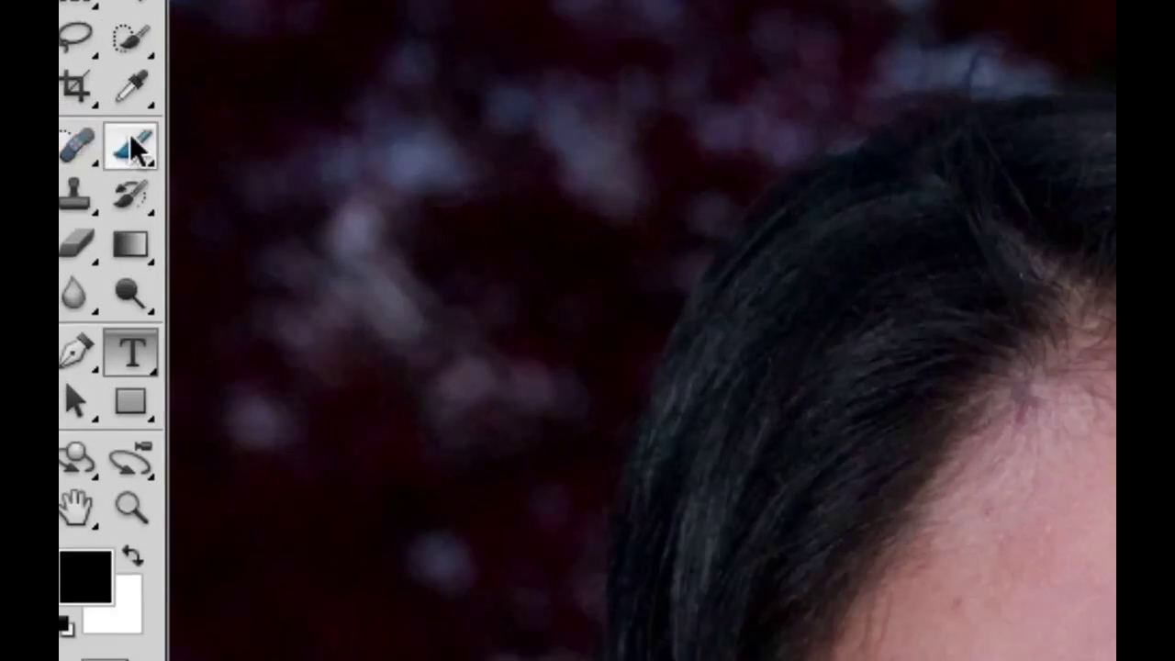
click(133, 147)
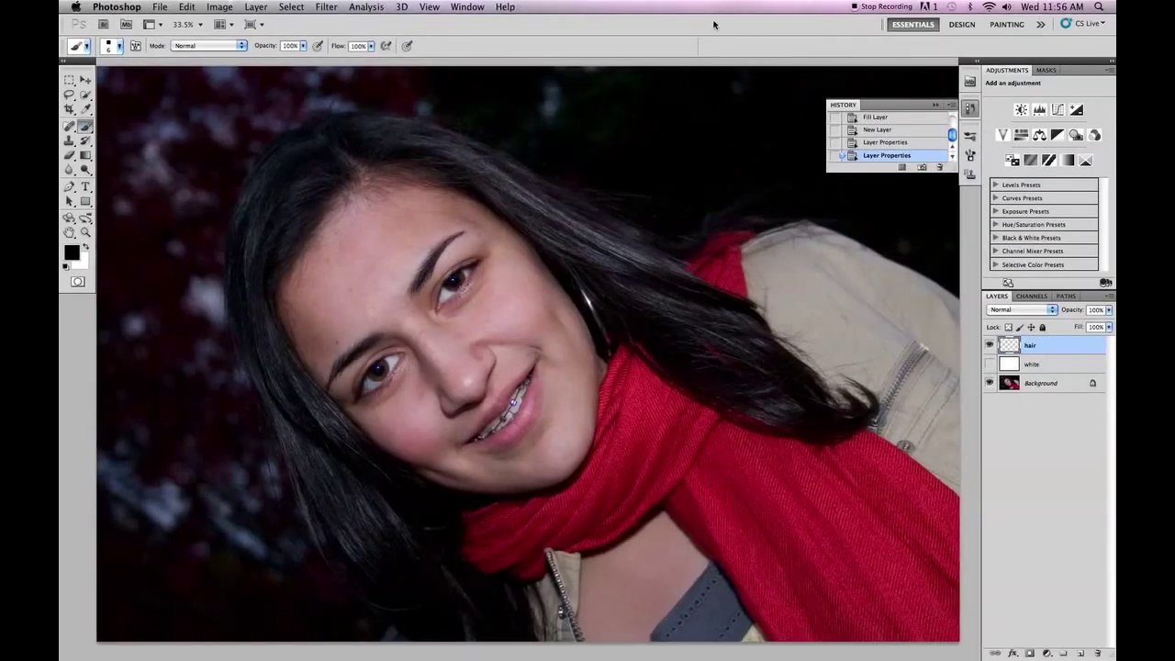
click(468, 7)
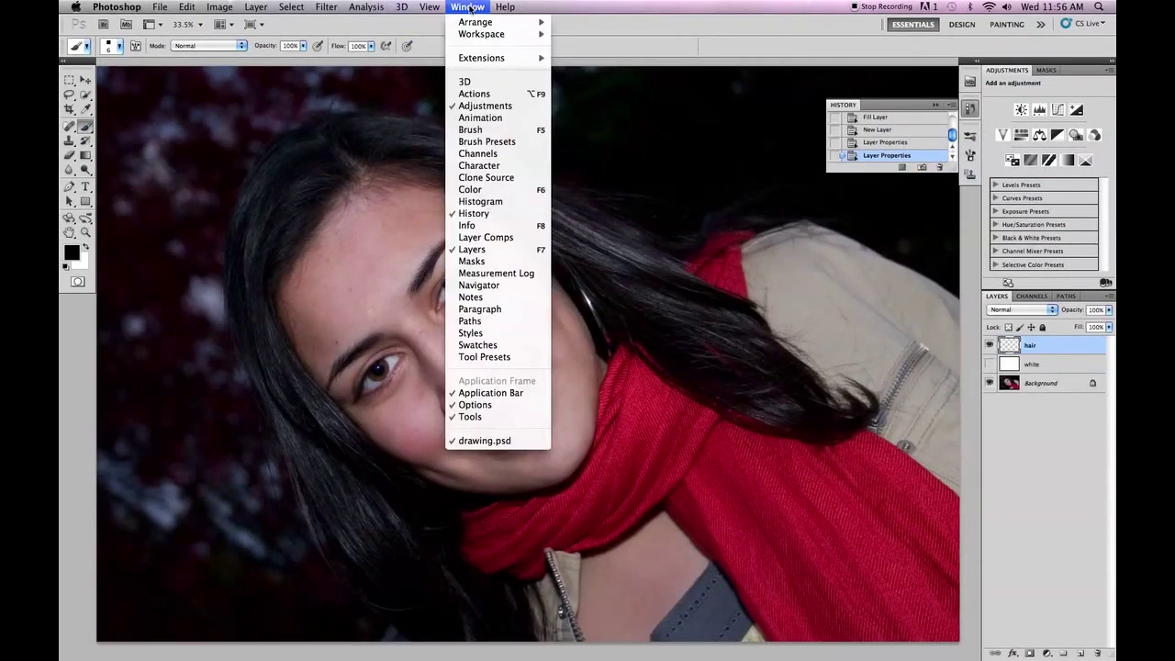
click(492, 131)
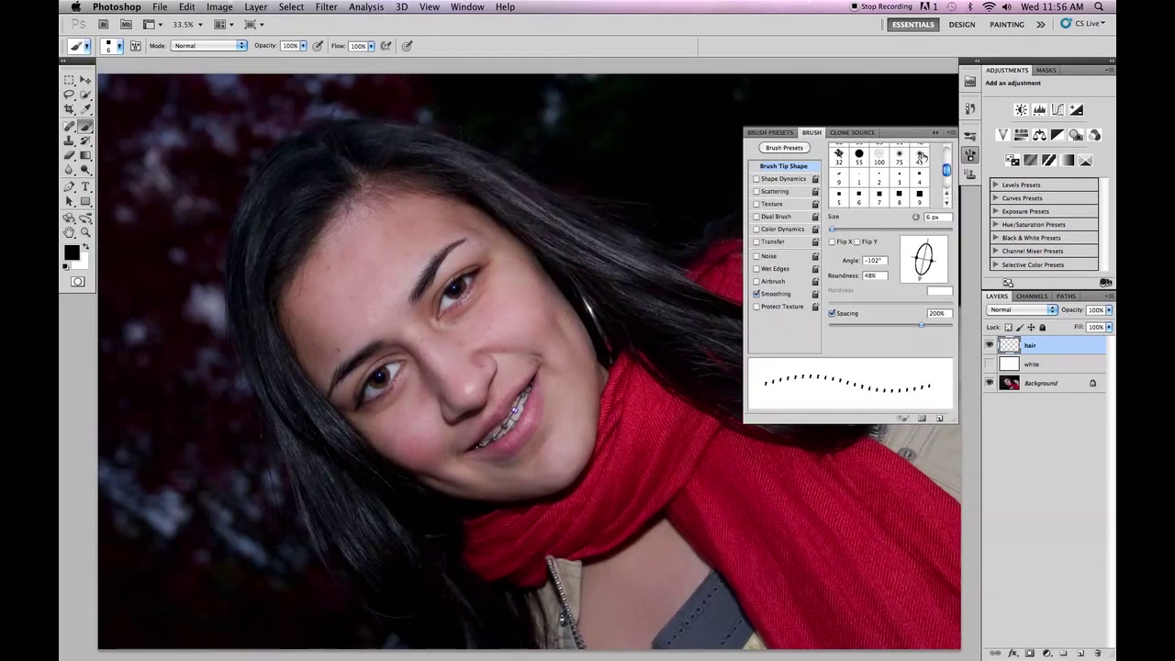
click(921, 158)
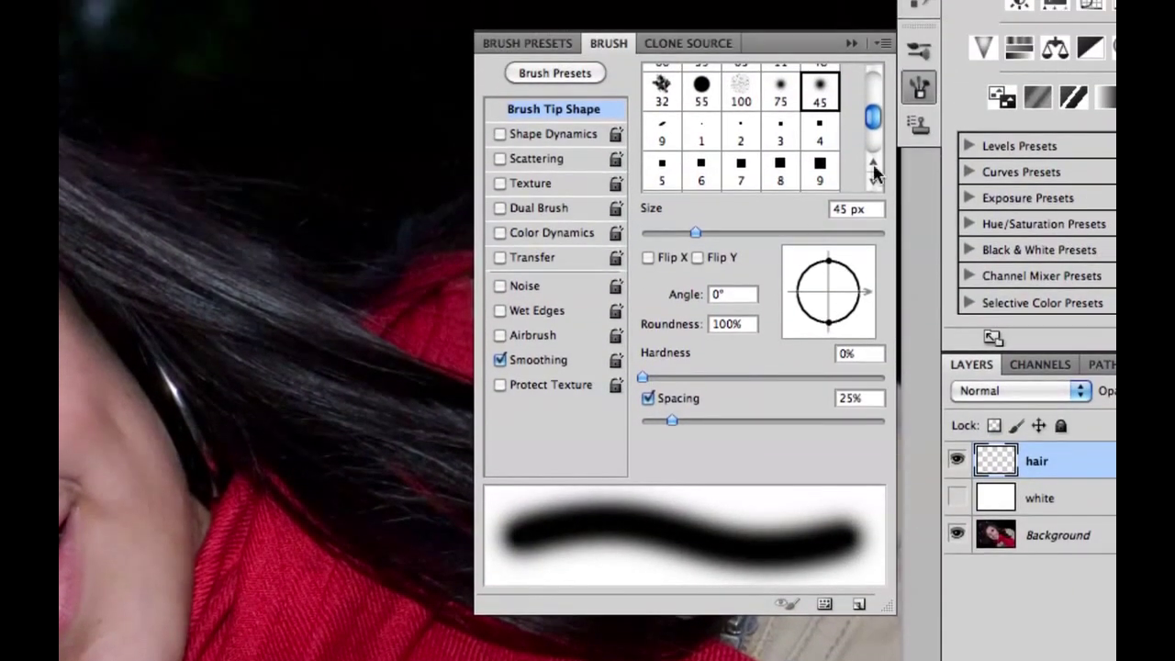
Step: Set the brush tip to 8 px size, 100% hardness and 1% spacing
drag(696, 220, 651, 236)
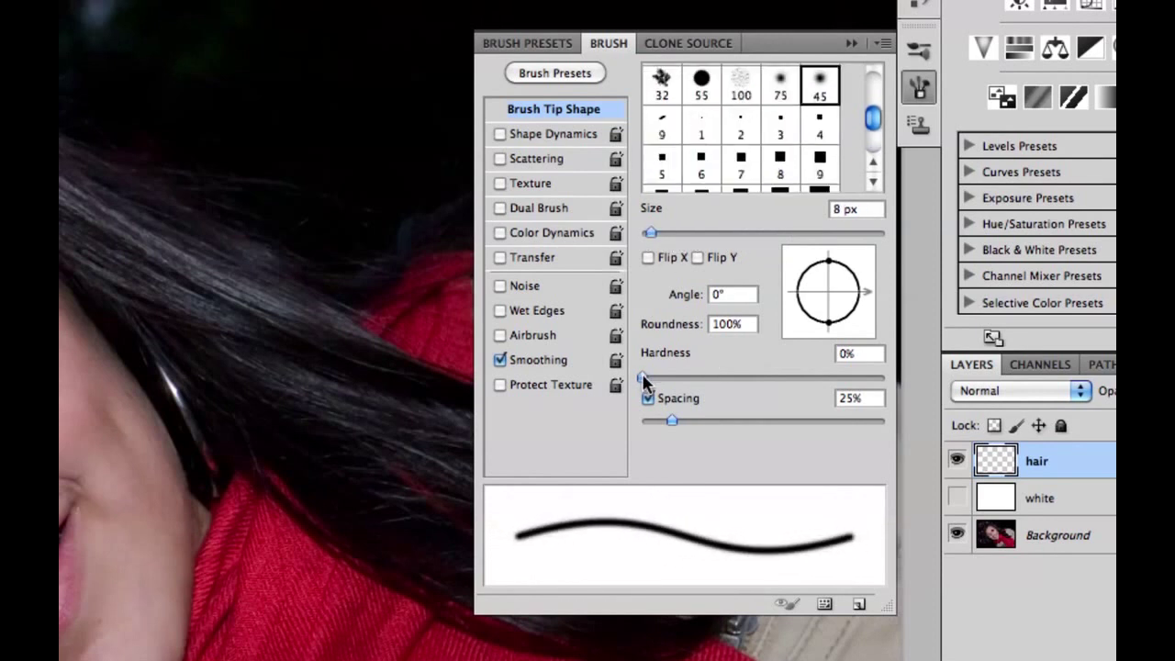
drag(644, 378, 892, 380)
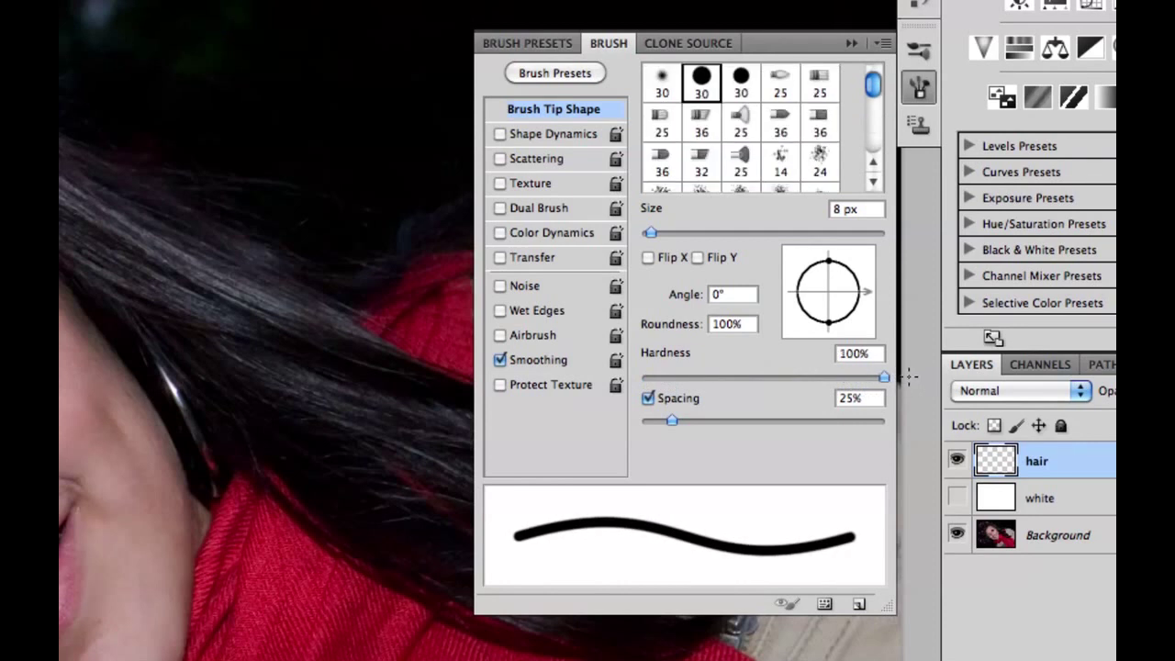
drag(670, 424, 611, 426)
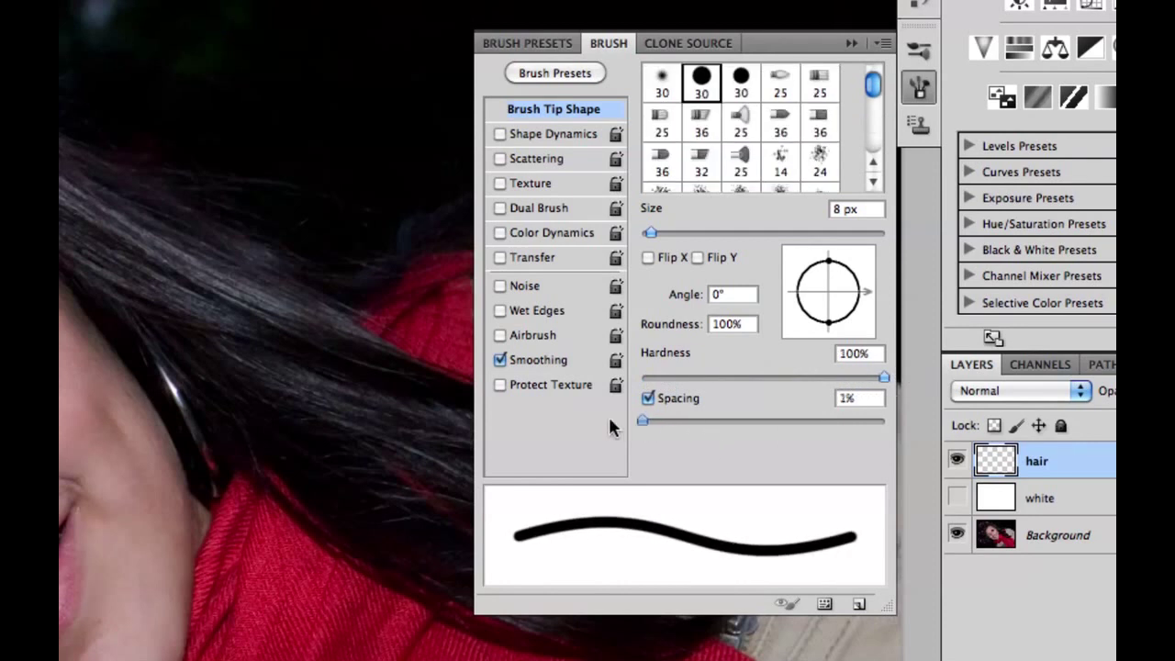
Step: Set the brush tip angle to -135° and roundness to 25%
click(721, 294)
text(13)
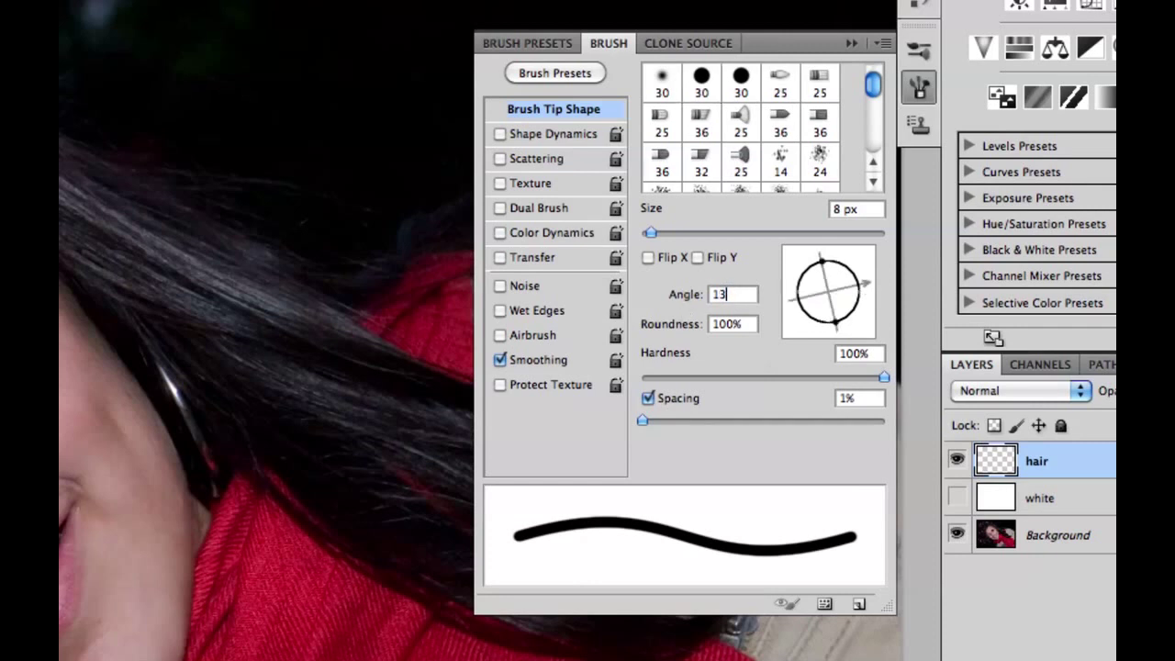
click(712, 294)
text(-.)
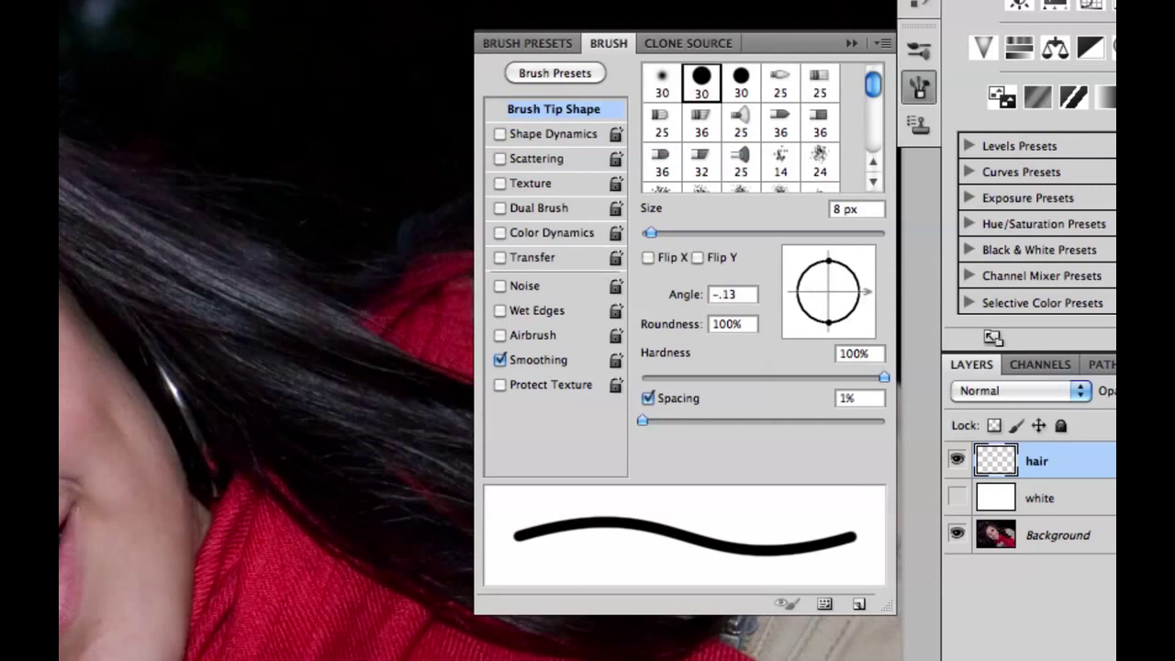
key(Return)
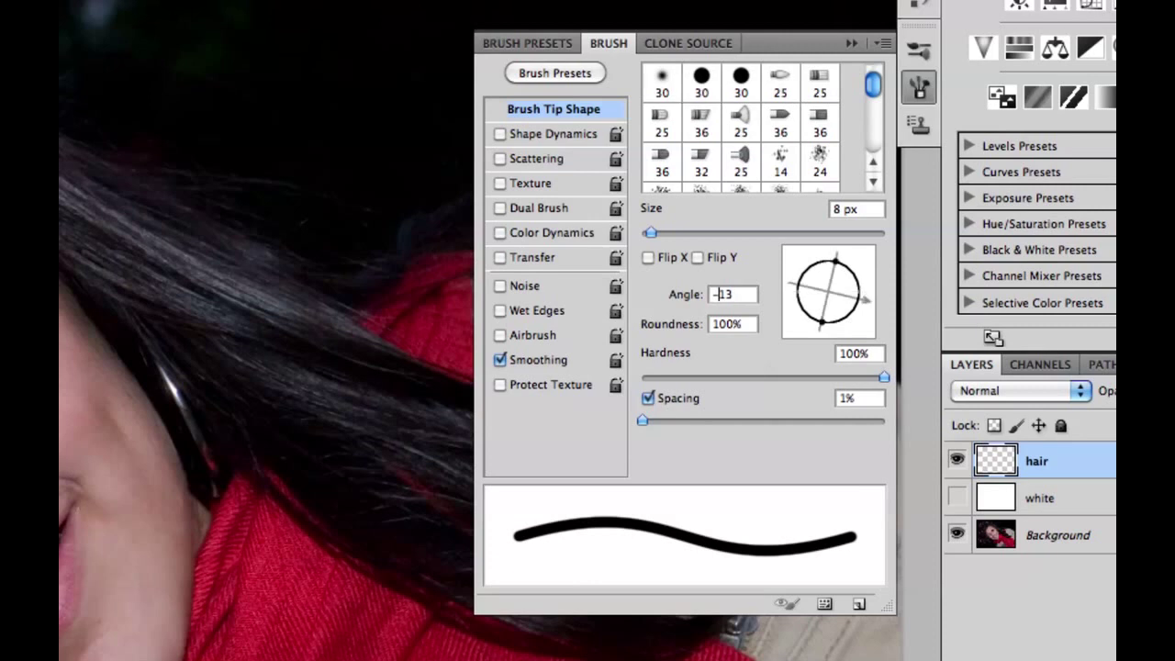
text(5)
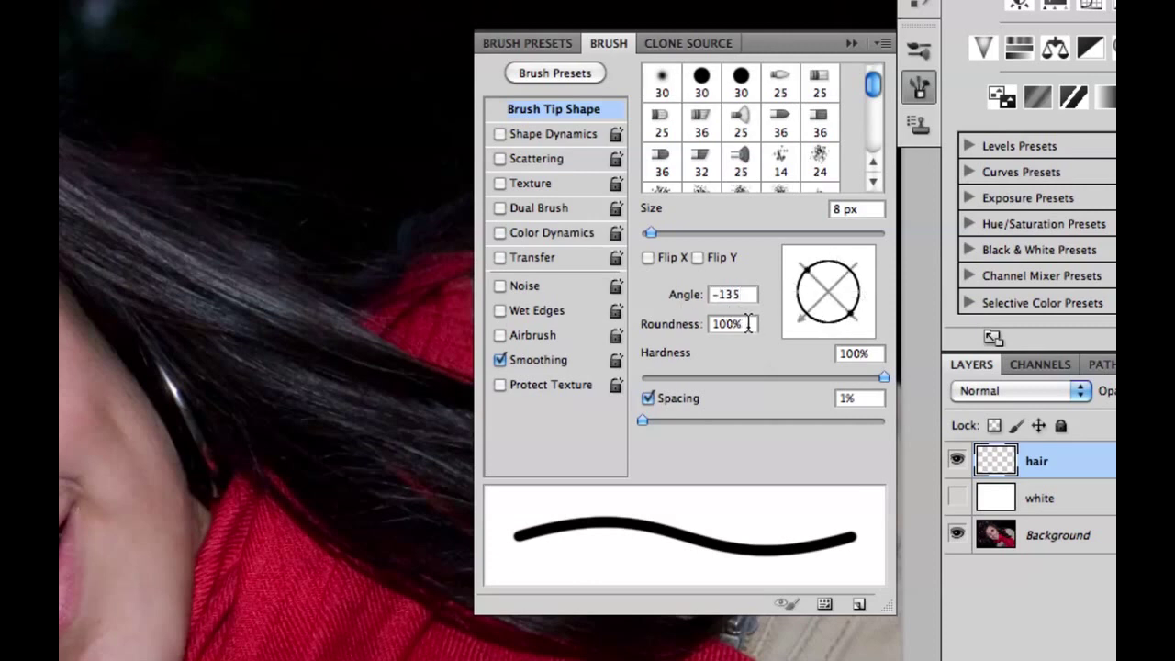
key(Tab)
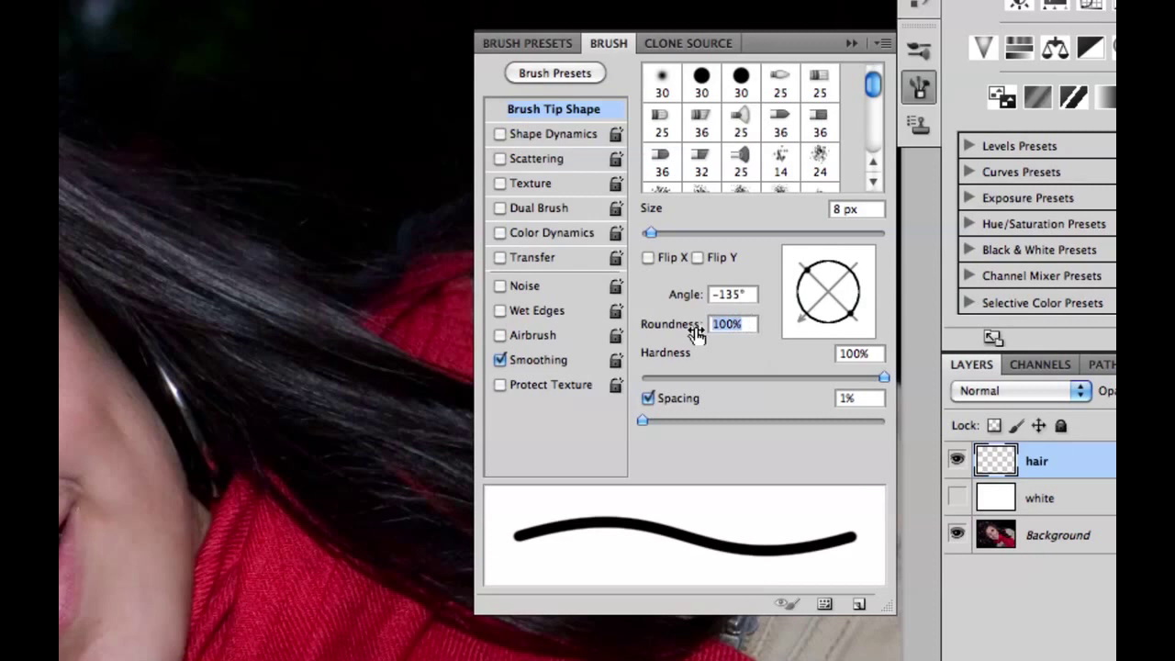
text(3)
key(BackSpace)
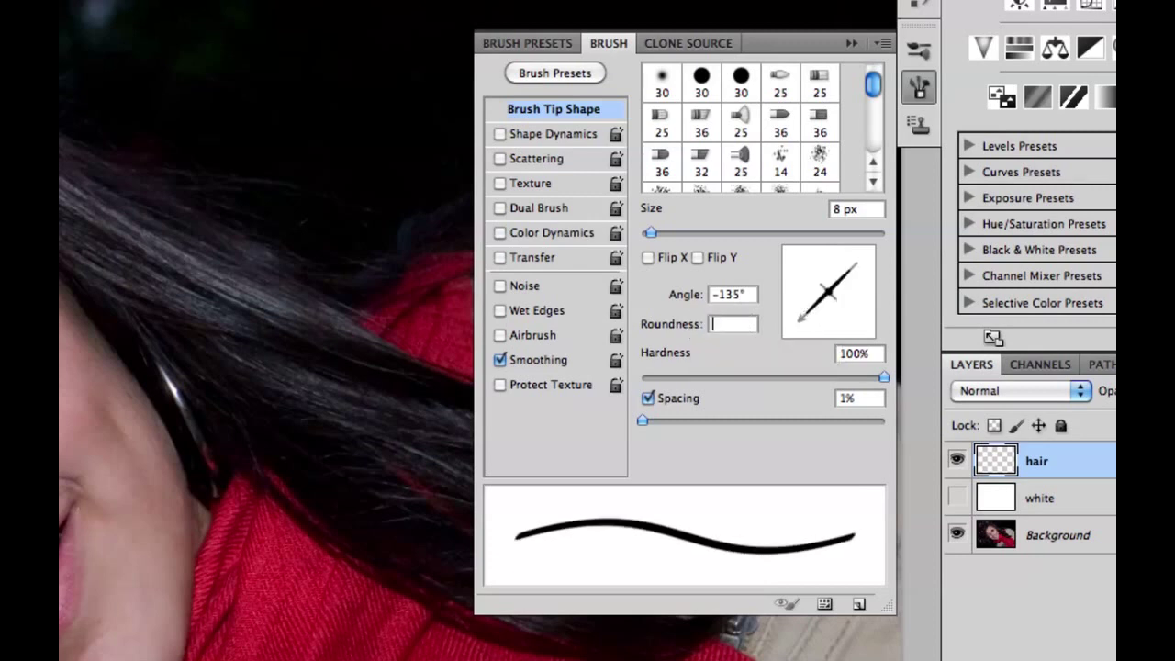
text(25)
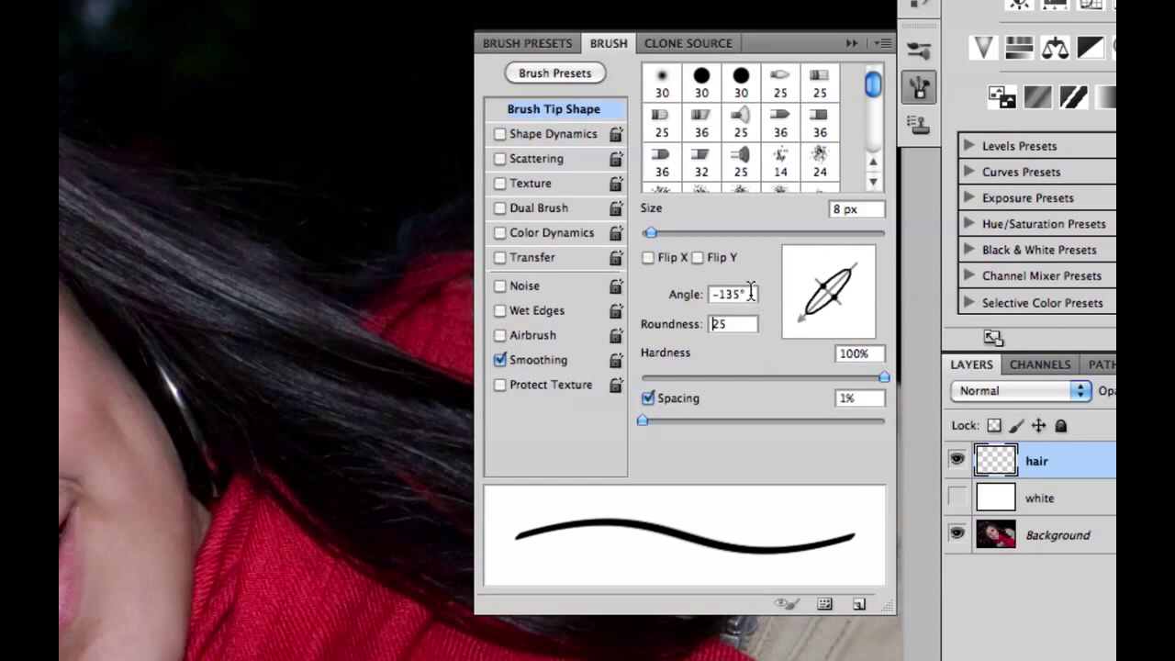
key(Return)
Step: Enable Shape Dynamics in the Brush panel so strokes taper
click(505, 134)
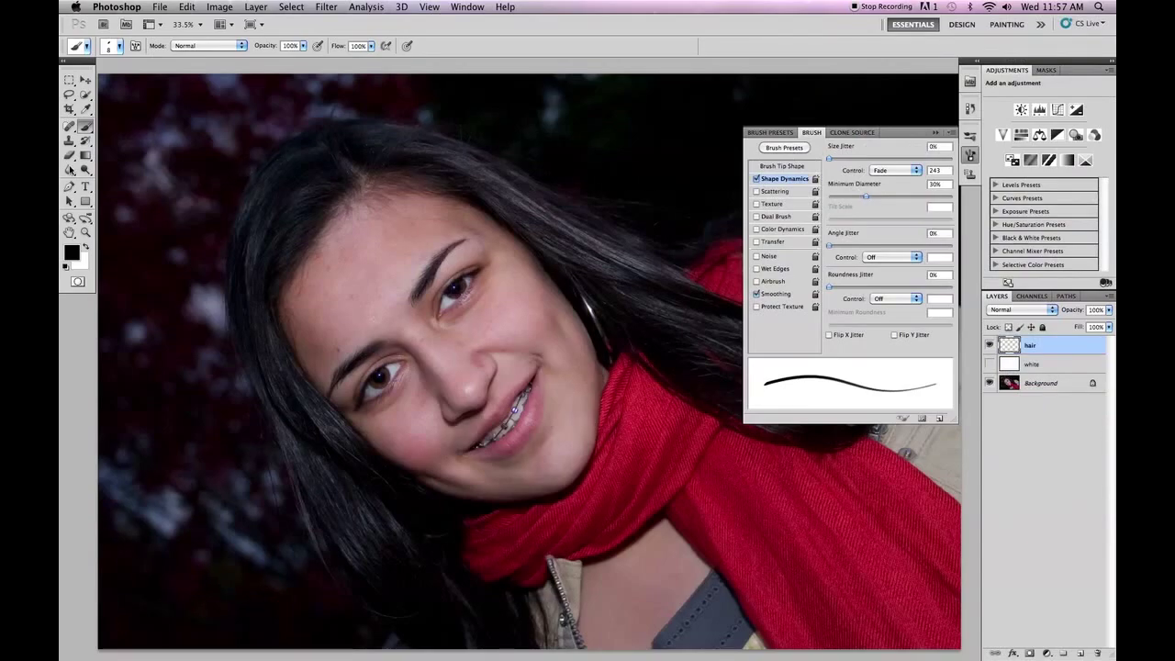
Step: Switch to the Pen tool, close the Brush panel and zoom the photo to 50%
click(69, 187)
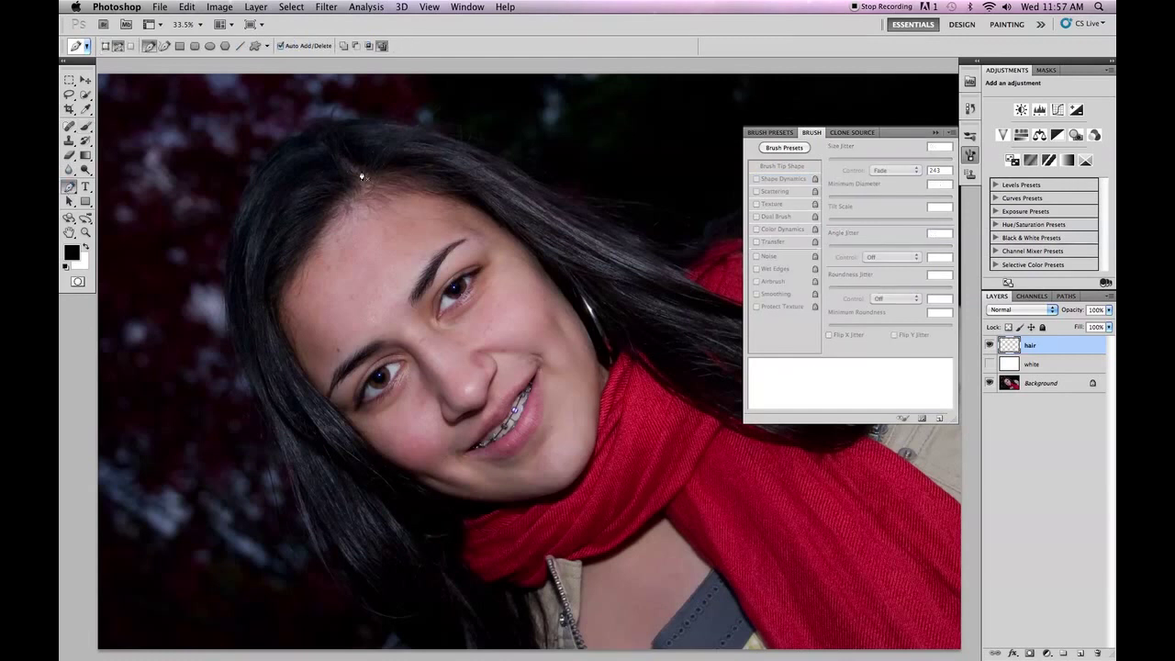
click(935, 133)
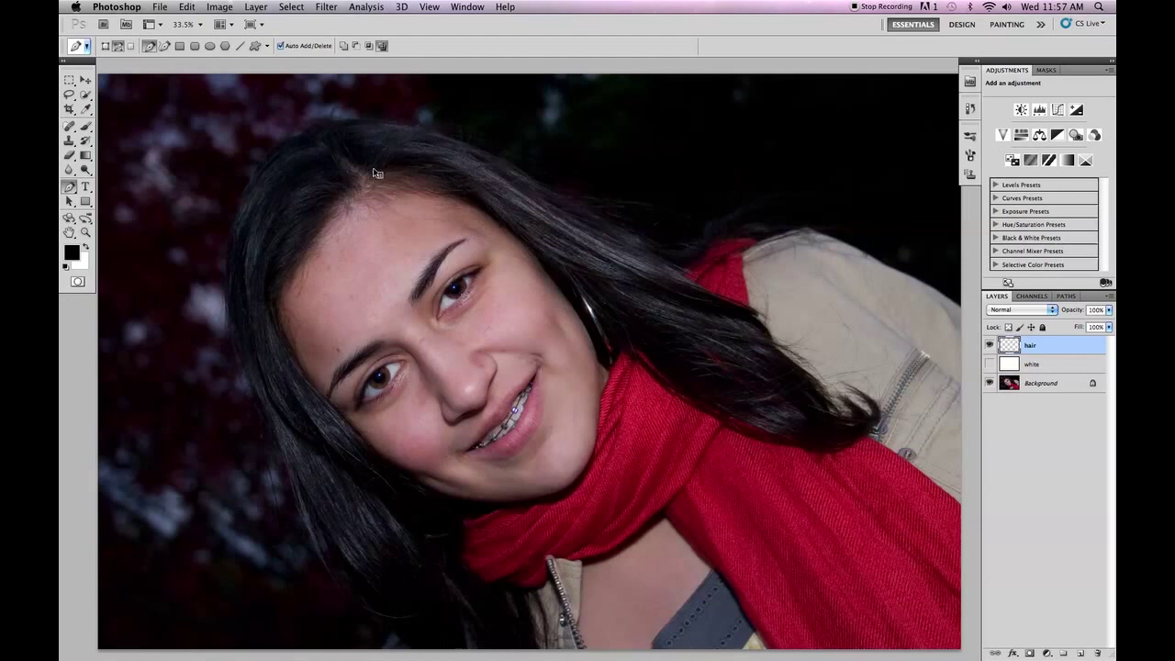
key(super+equal)
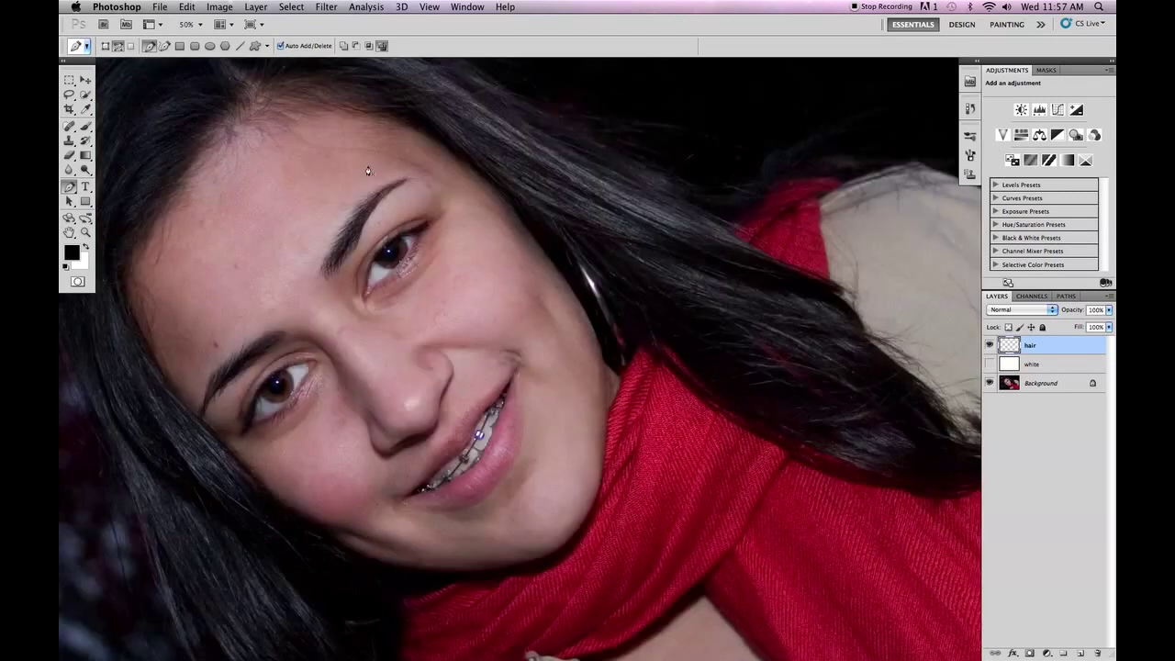
scroll(367, 171, up, 5)
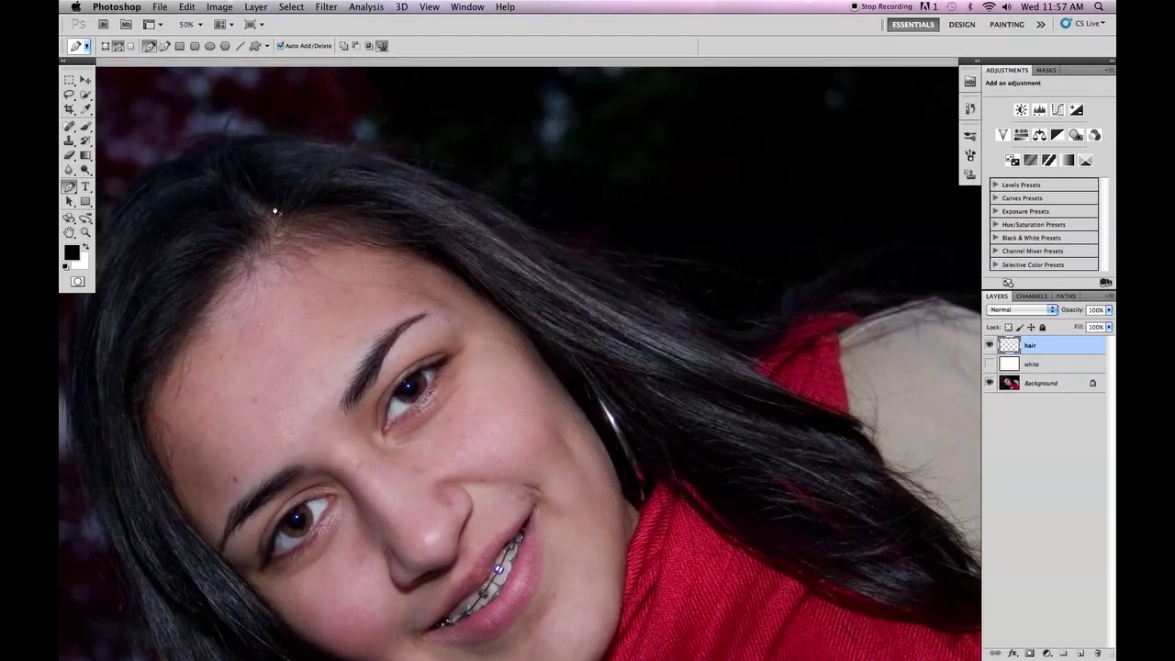
Step: Draw a curved path along the hair's outer edge from the hairline to its tip
drag(275, 214, 376, 104)
drag(649, 376, 838, 412)
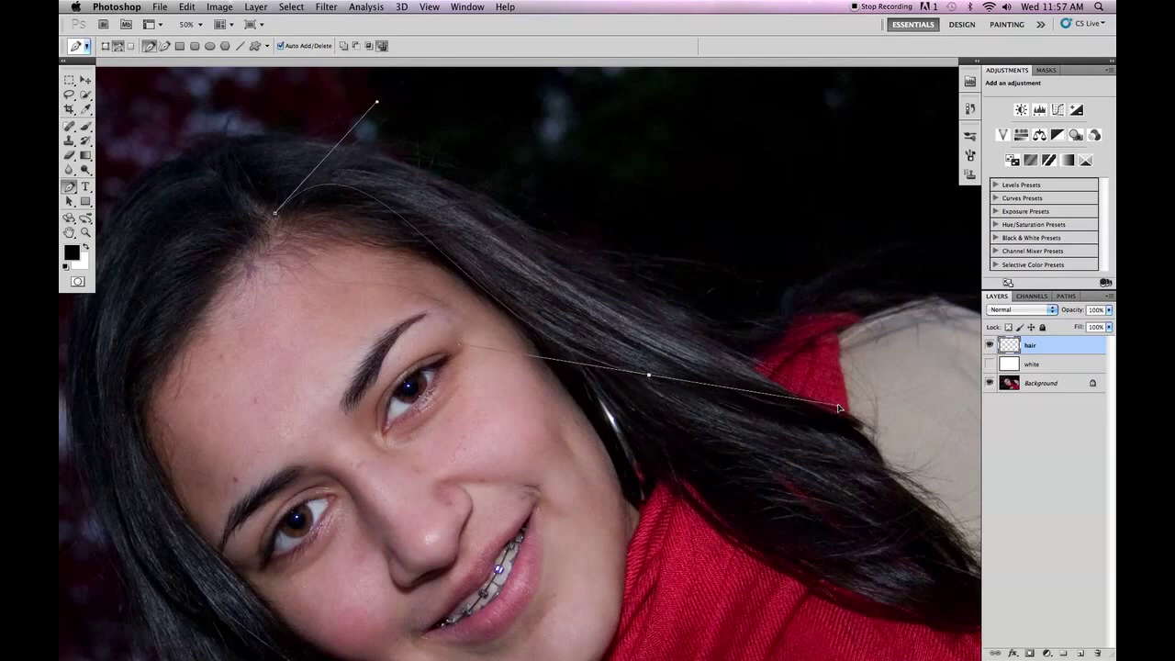
drag(839, 467, 597, 407)
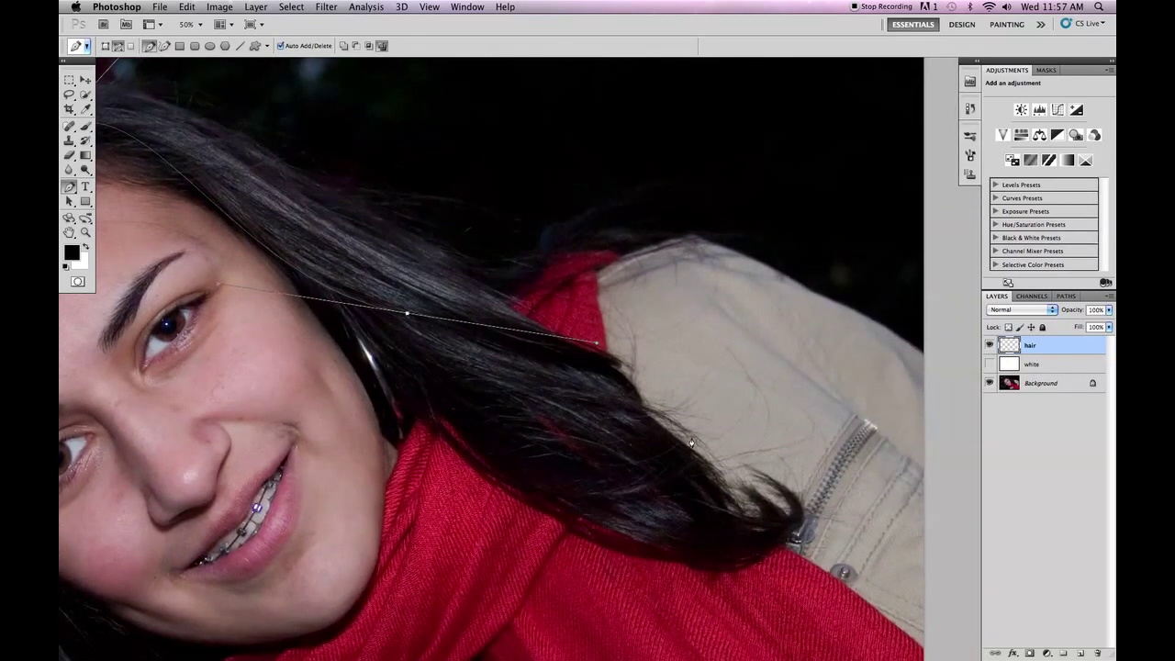
drag(730, 518, 759, 608)
drag(552, 415, 676, 404)
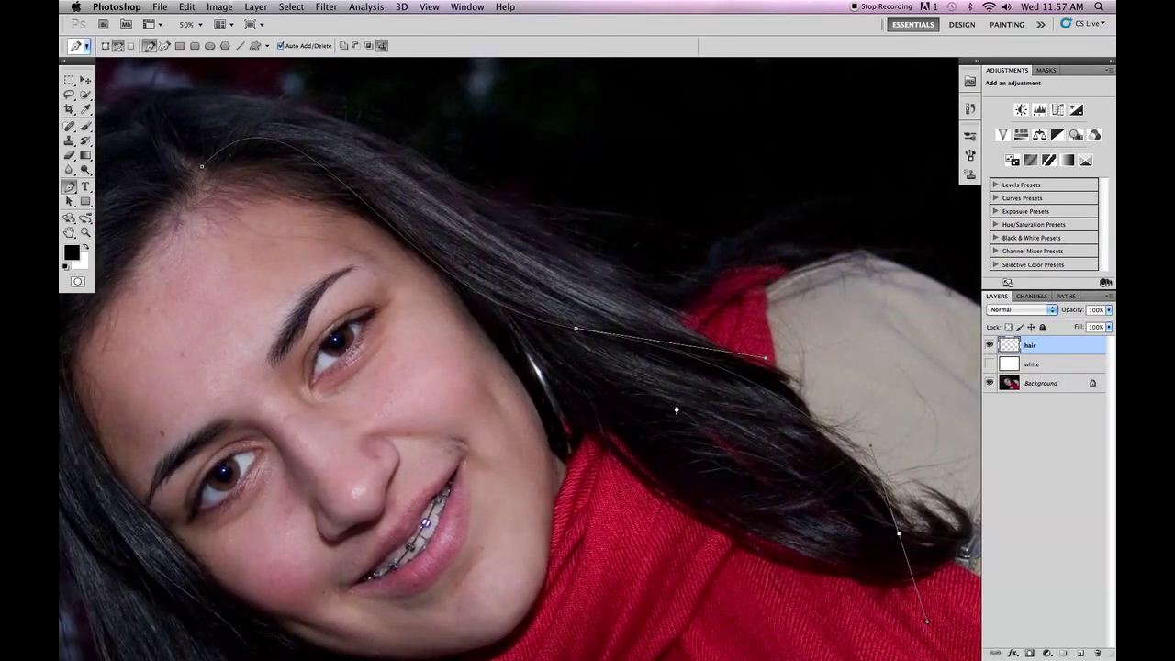
Step: Stroke the hair path with the Brush tool and Simulate Pressure onto the hair layer
right_click(659, 364)
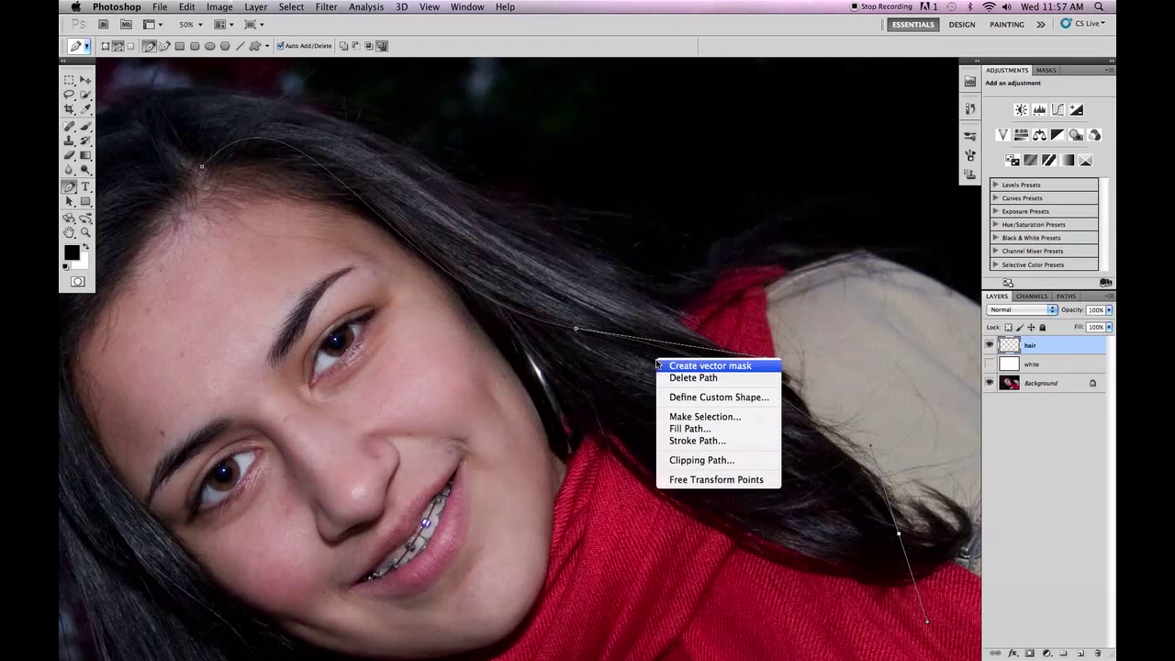
click(729, 441)
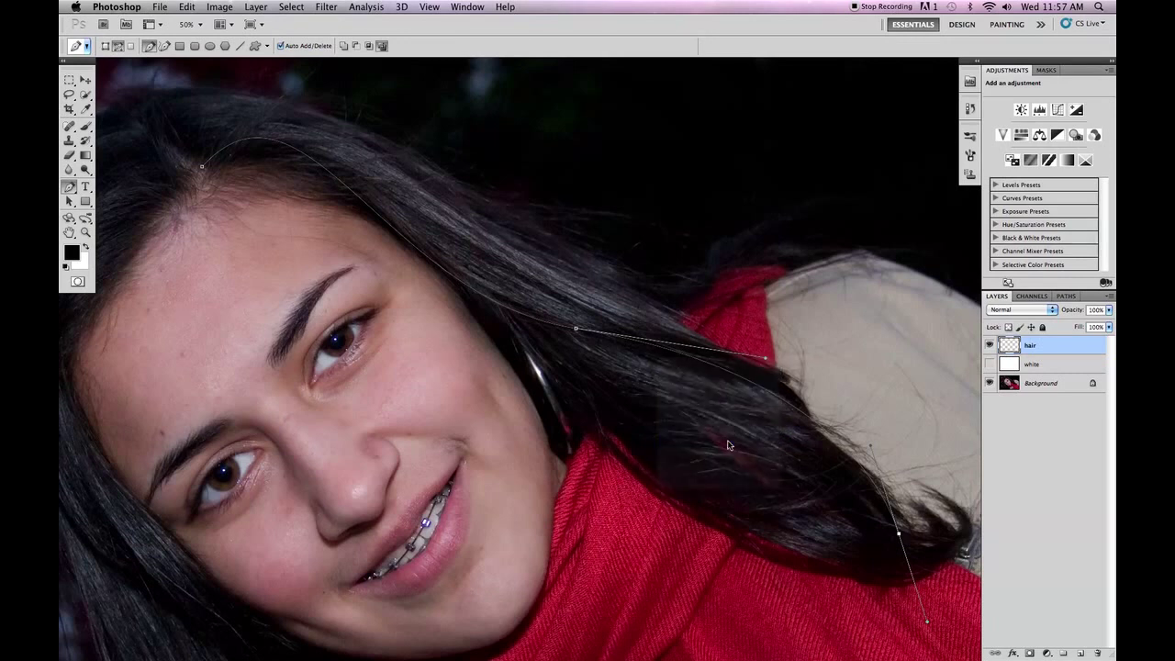
click(501, 314)
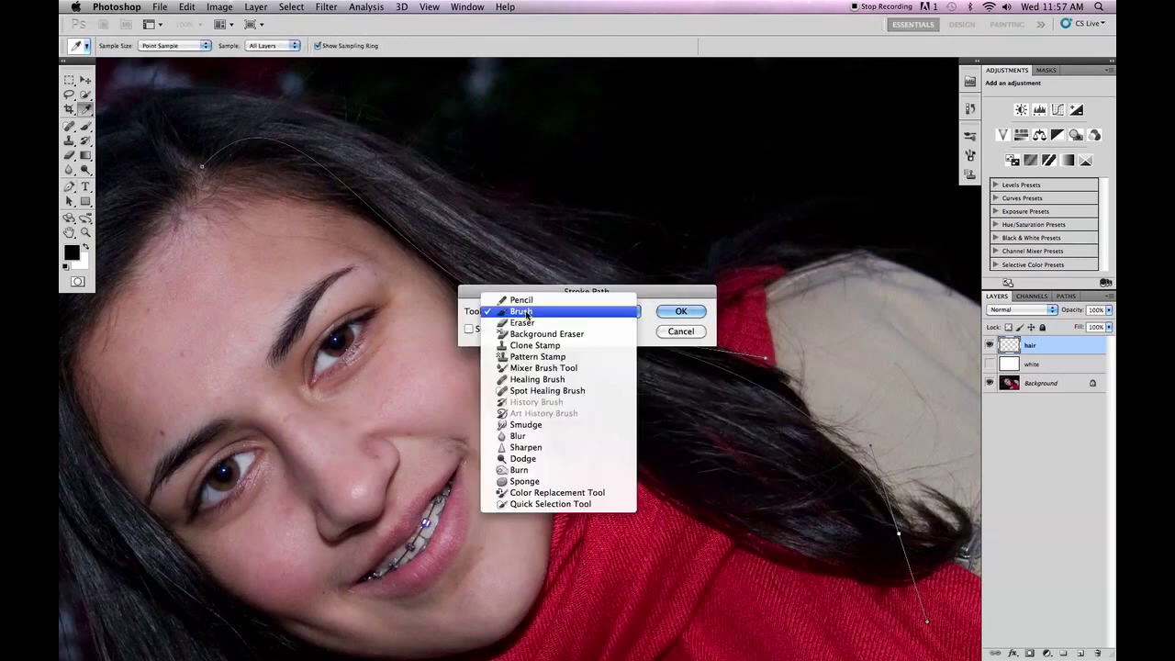
click(519, 312)
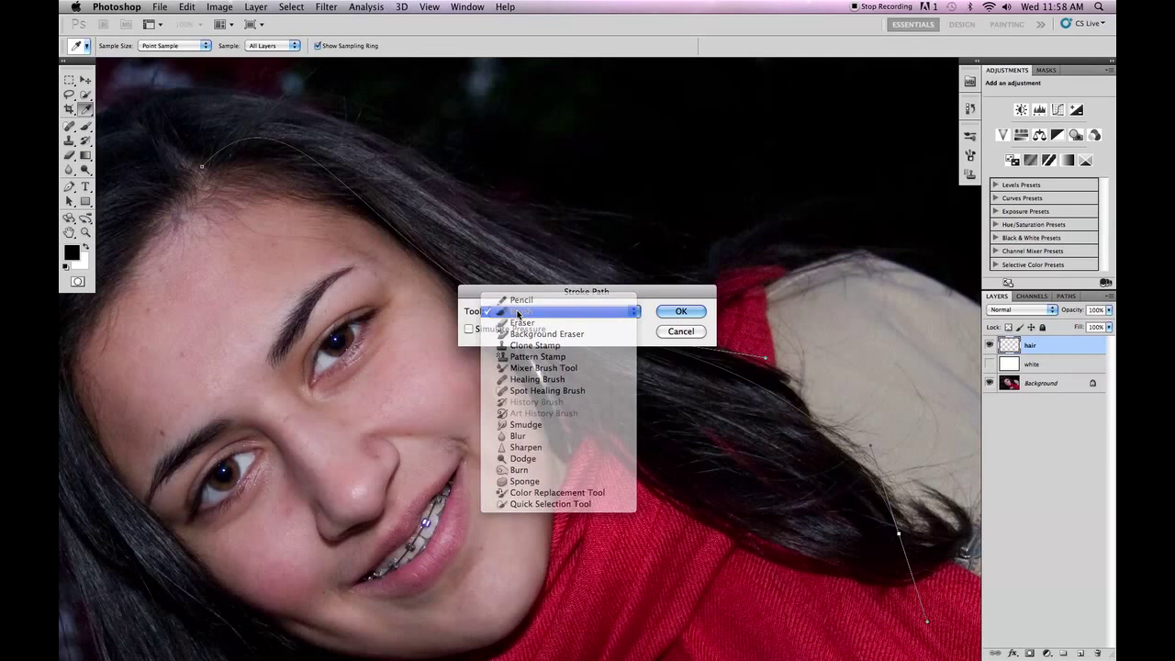
click(469, 330)
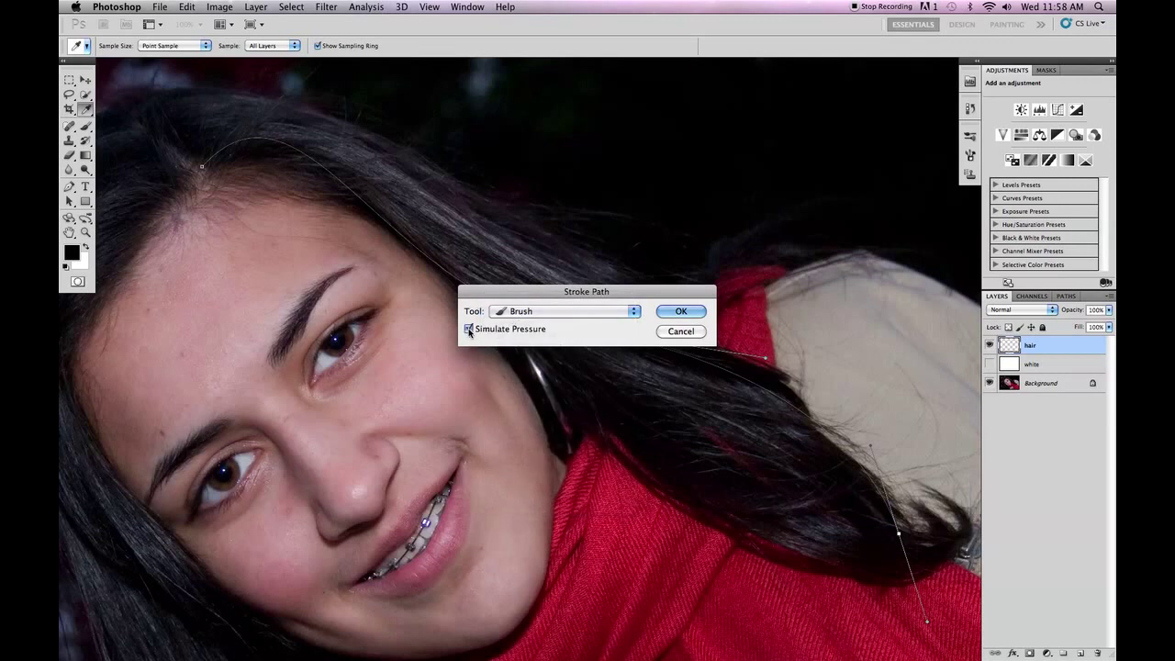
click(677, 313)
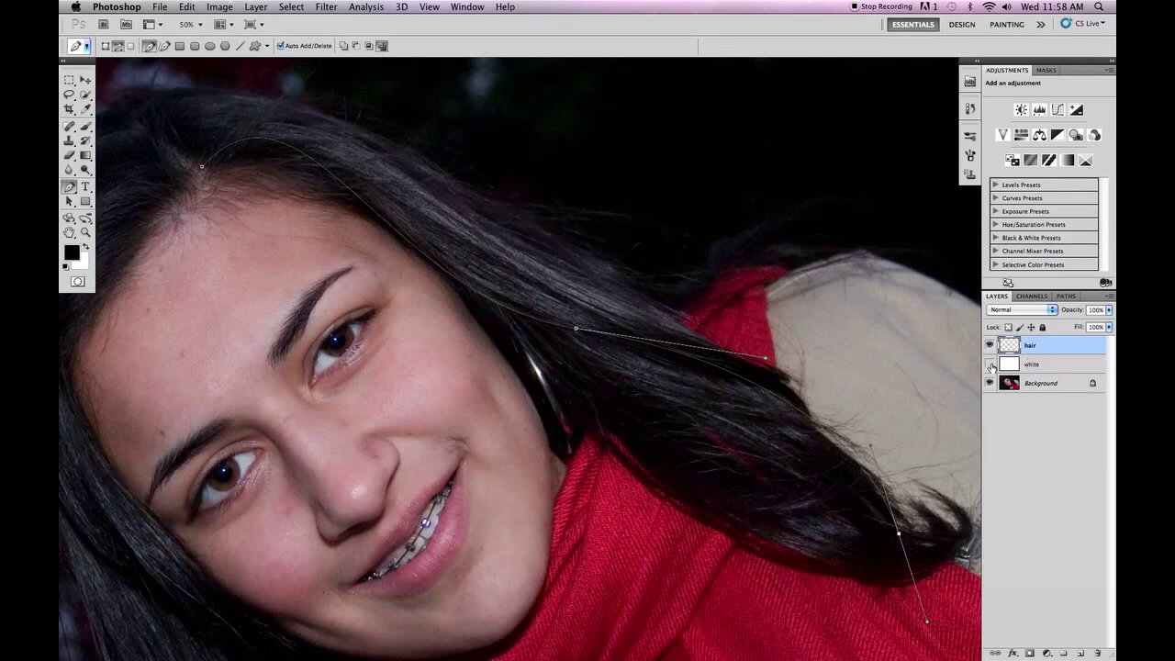
Step: Show the white layer and delete the hair path, leaving the black stroke
click(989, 364)
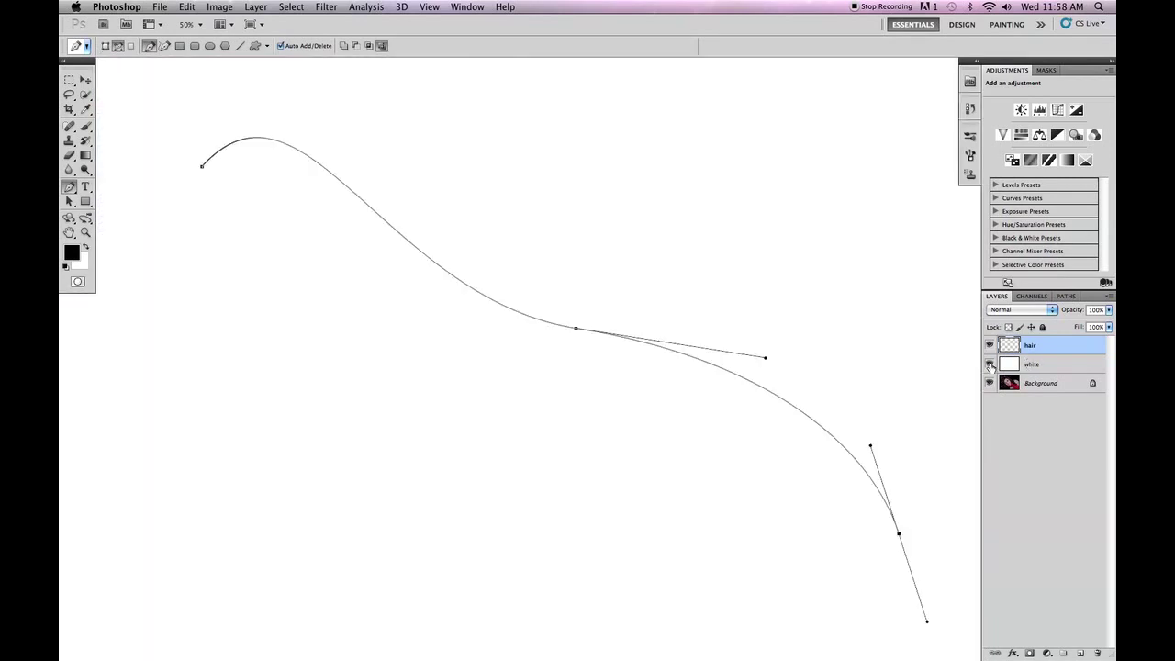
right_click(802, 323)
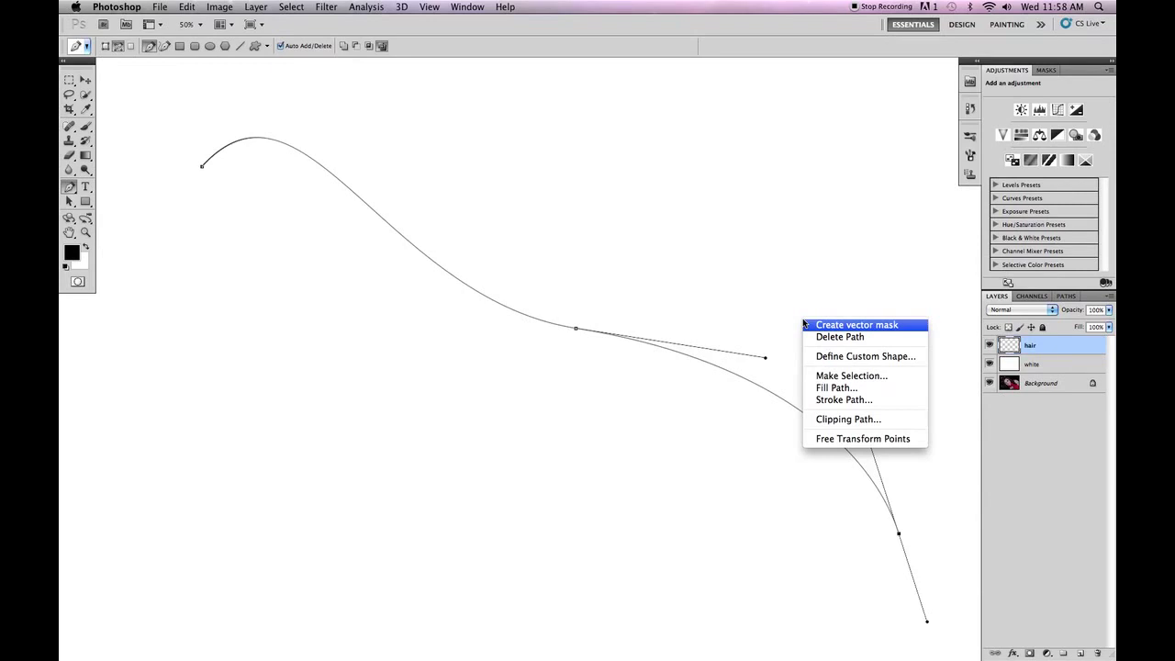
click(838, 339)
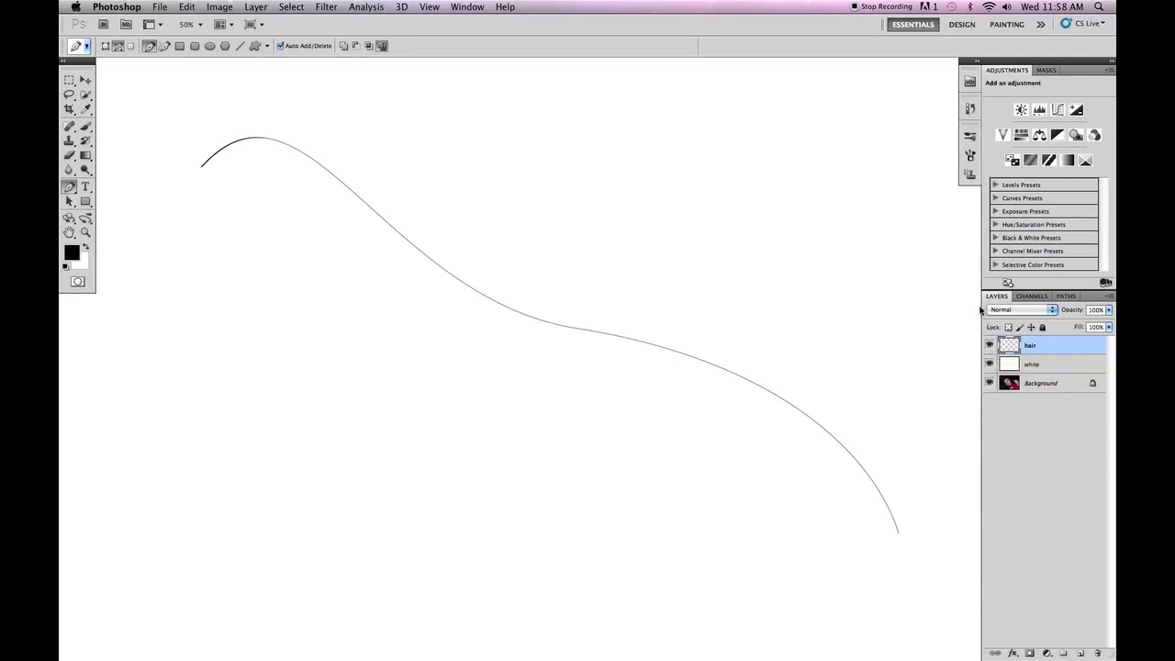
Step: Set brush size to 18 px, minimum diameter to 88%, fade to 183, then hide the white layer
key(b)
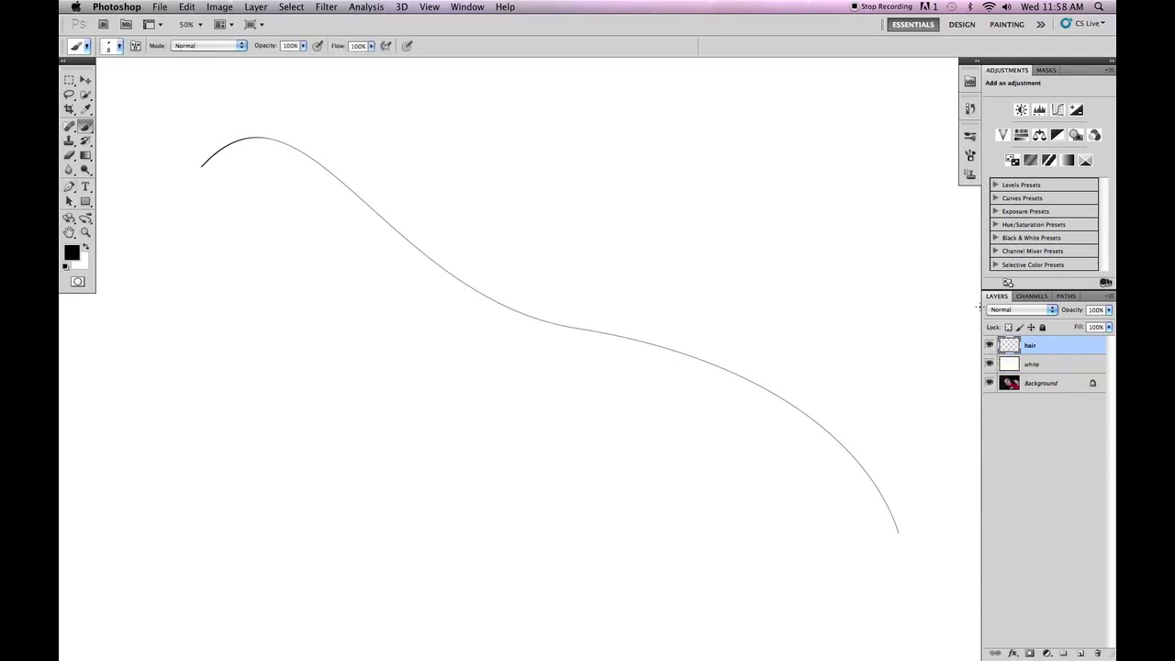
key(F5)
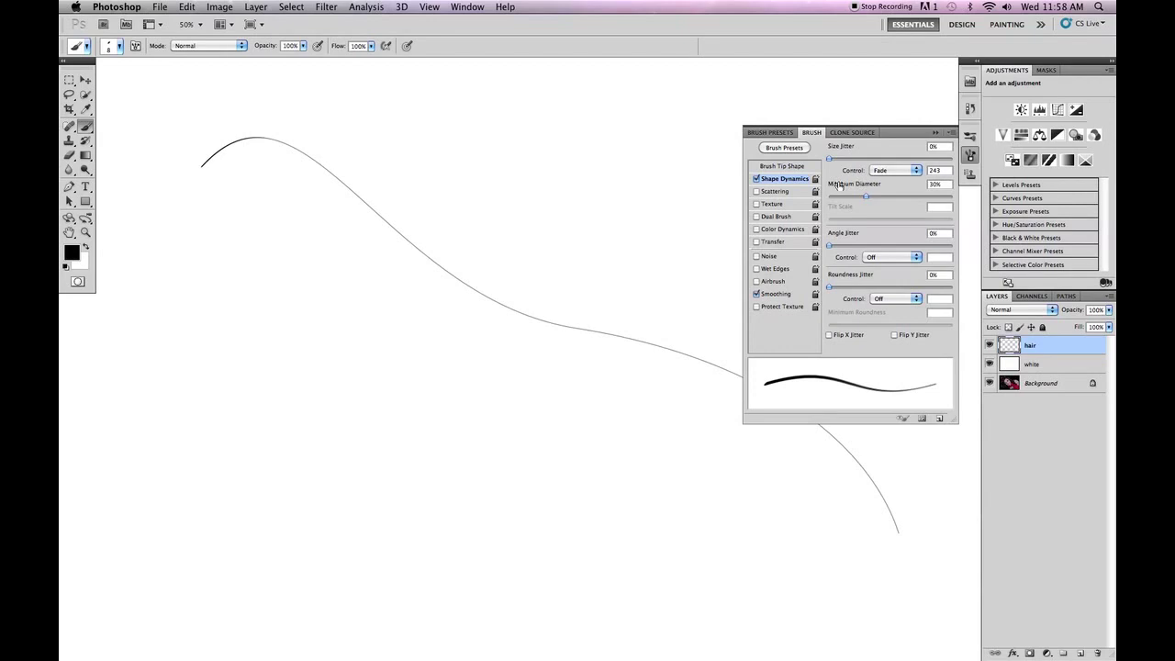
click(787, 166)
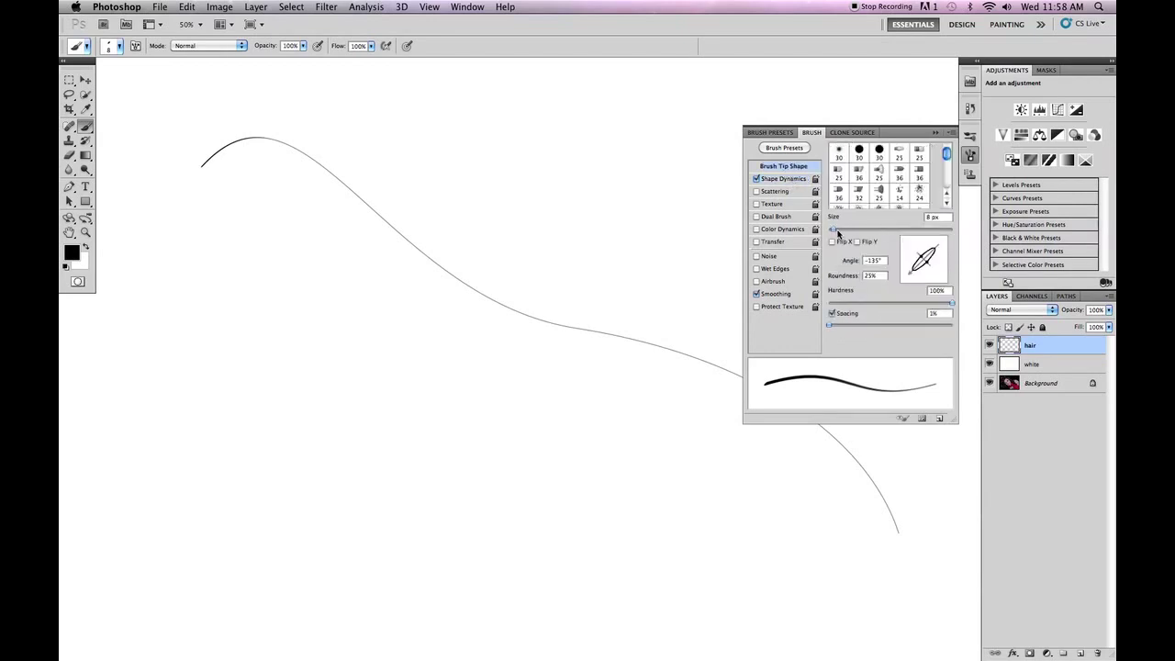
drag(836, 231, 836, 232)
click(781, 180)
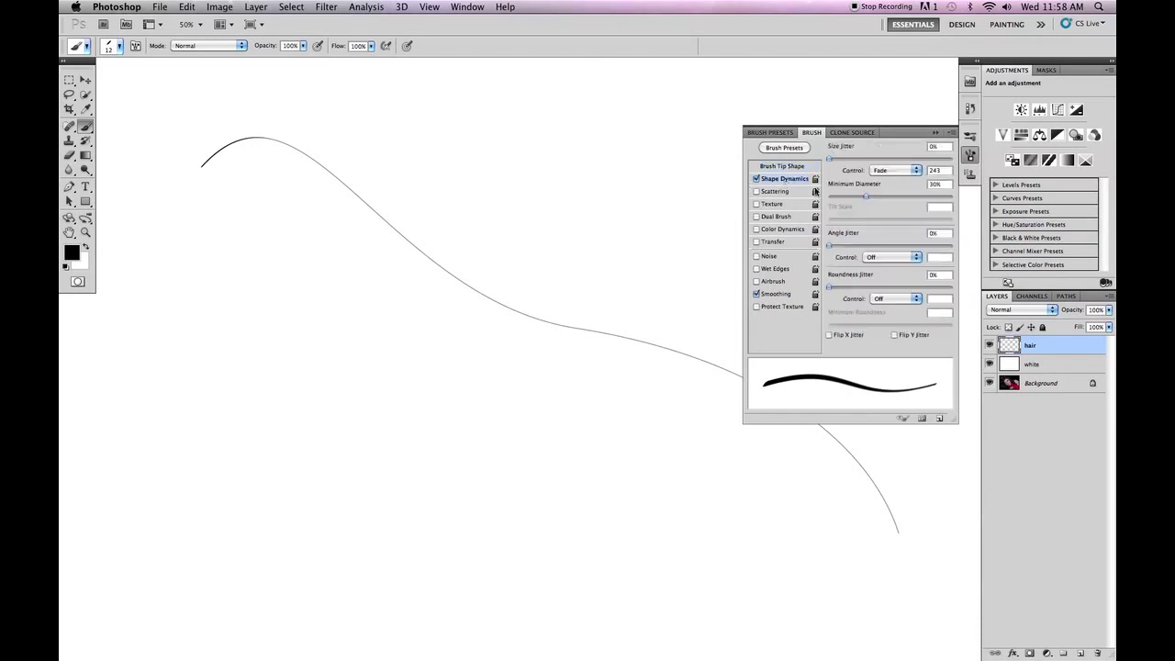
mouse_move(865, 197)
mouse_down()
mouse_move(939, 197)
mouse_move(873, 198)
mouse_up()
key(shift+Down)
key(shift+Down)
key(shift+Down)
key(shift+Down)
key(shift+Down)
key(shift+Down)
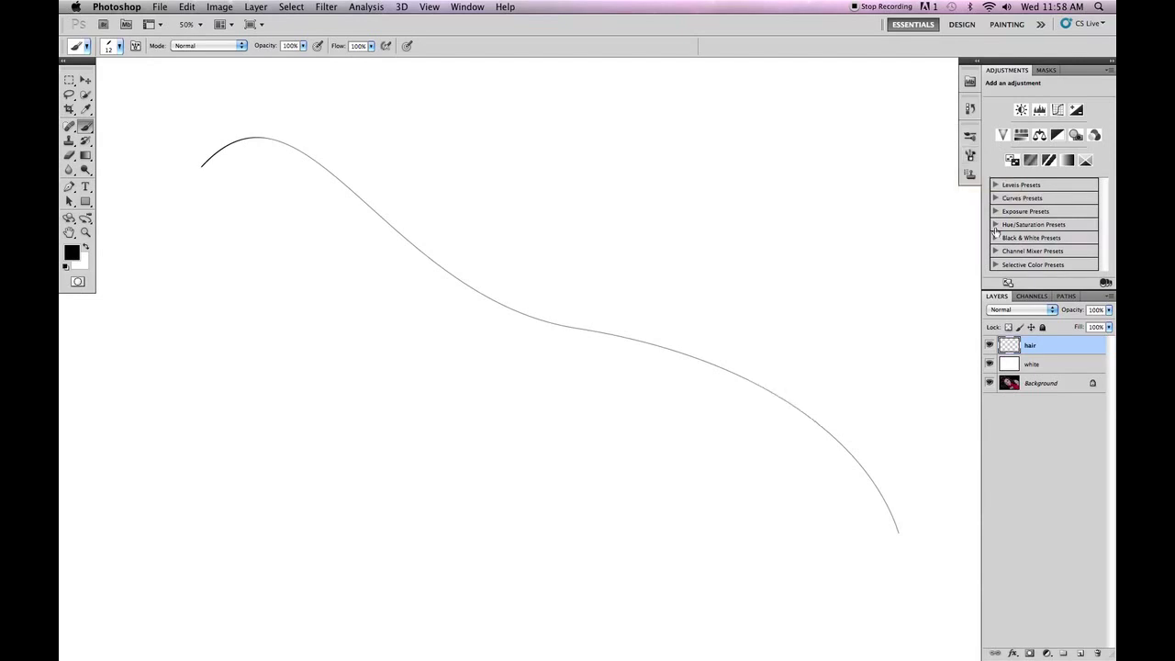
click(935, 132)
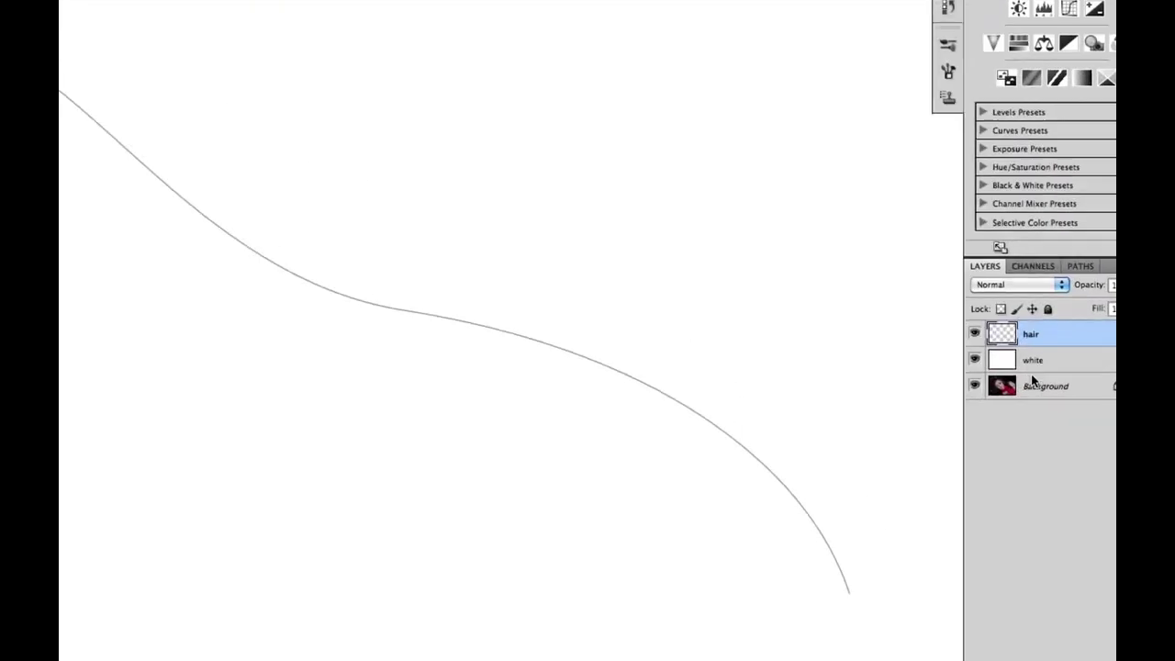
click(974, 360)
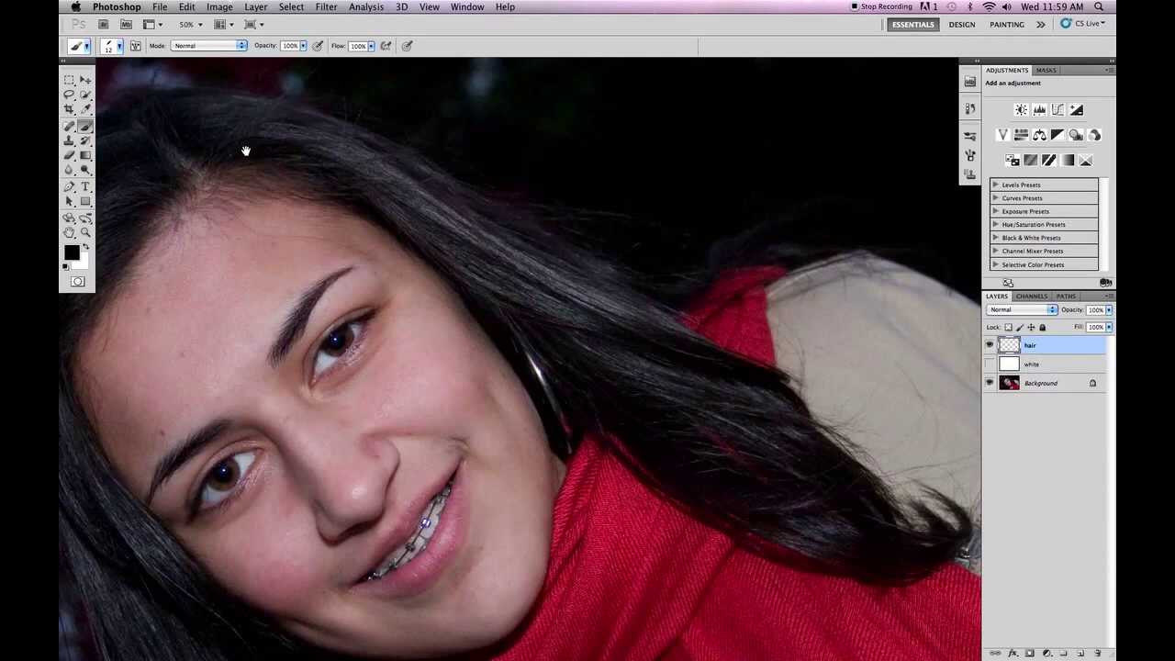
Step: Trace the hair's left edge from the parting past the shoulder and stroke it with the tapered brush
drag(246, 150, 349, 199)
key(p)
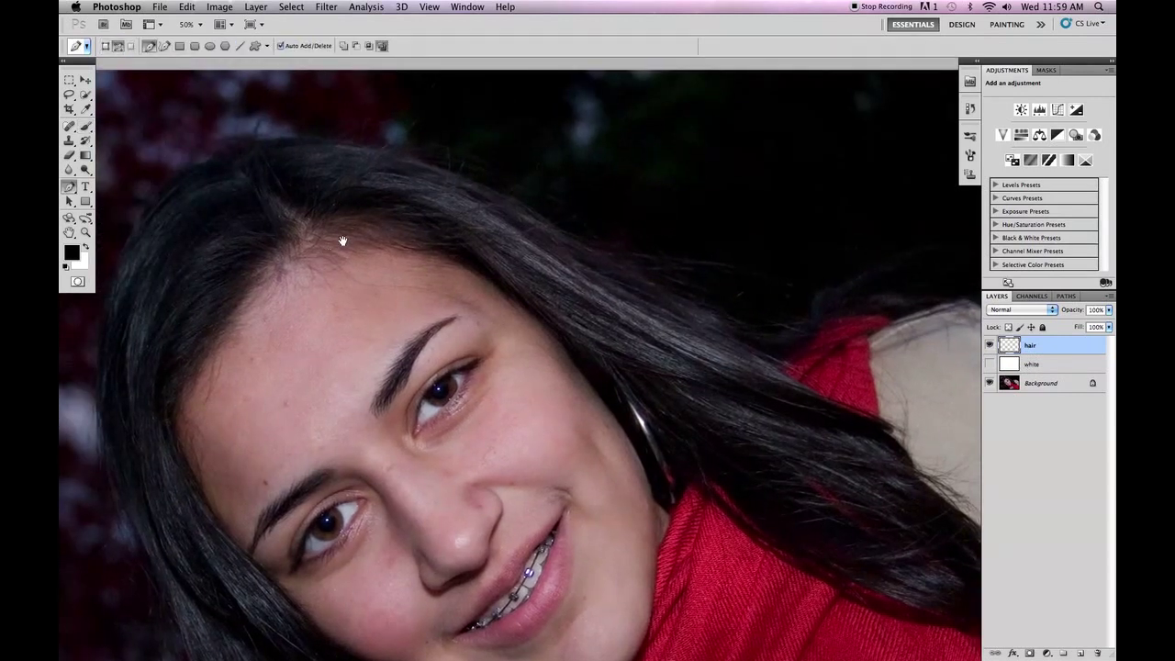
drag(343, 240, 548, 222)
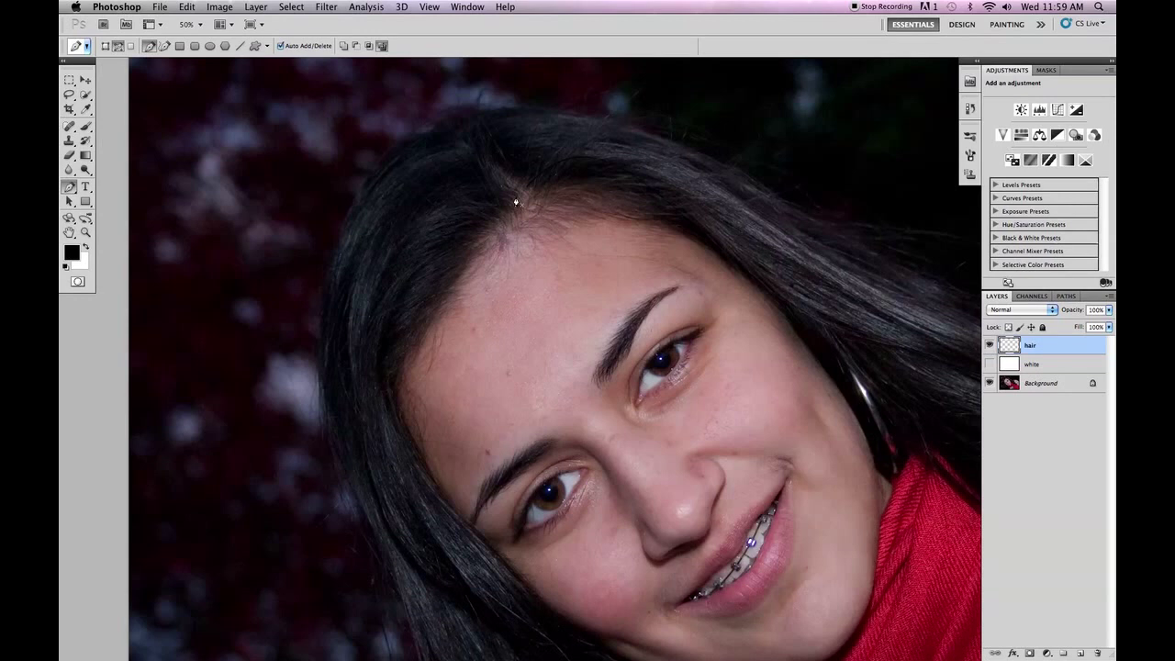
drag(492, 191, 656, 178)
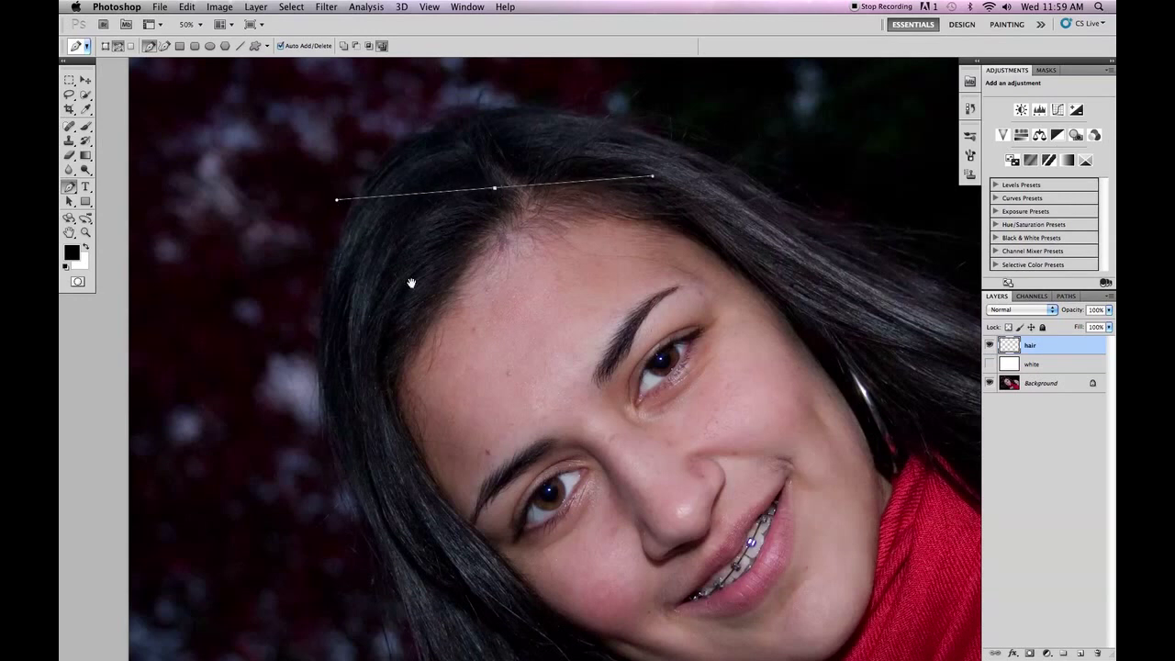
drag(414, 279, 418, 120)
drag(415, 371, 497, 264)
drag(550, 466, 504, 543)
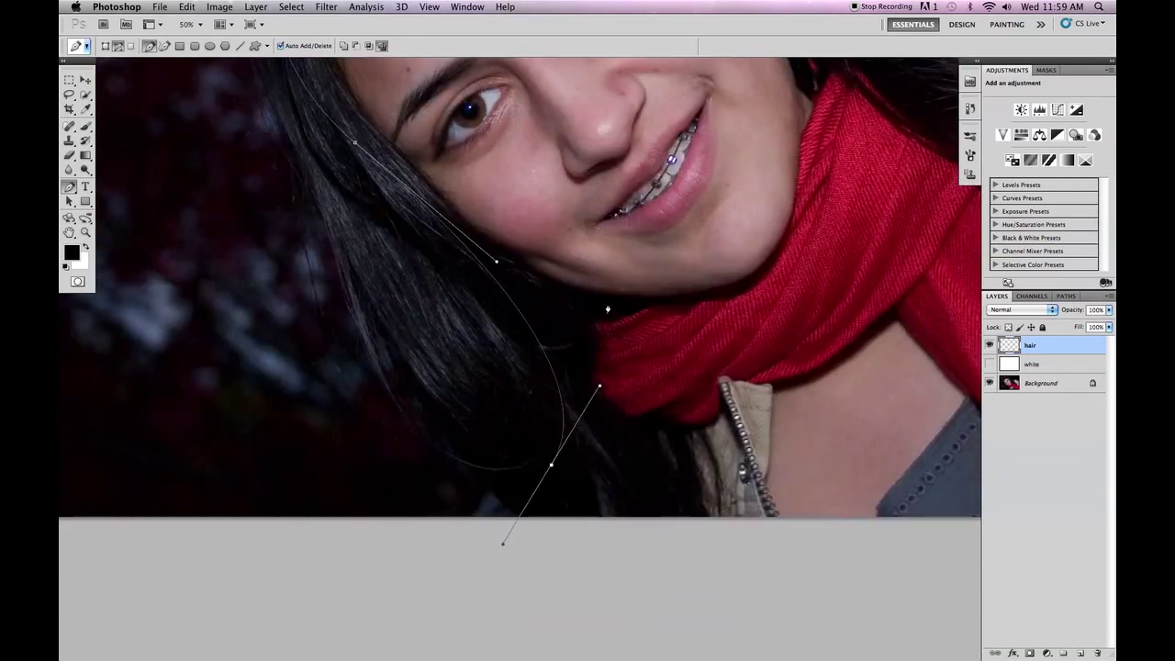
right_click(506, 322)
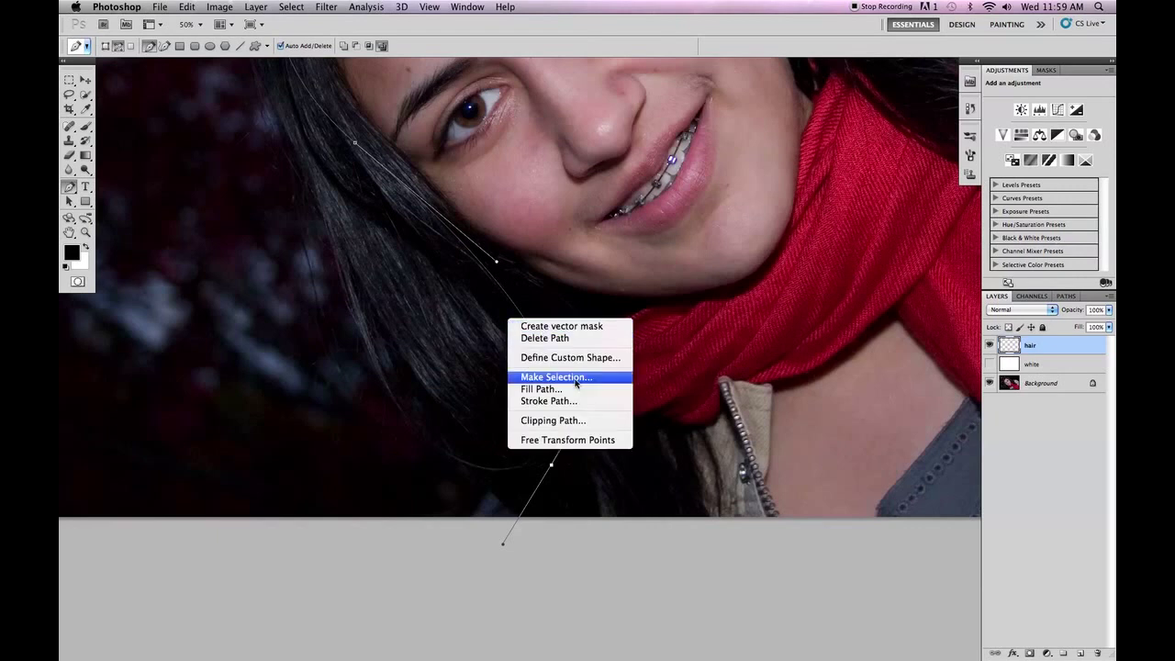
click(550, 402)
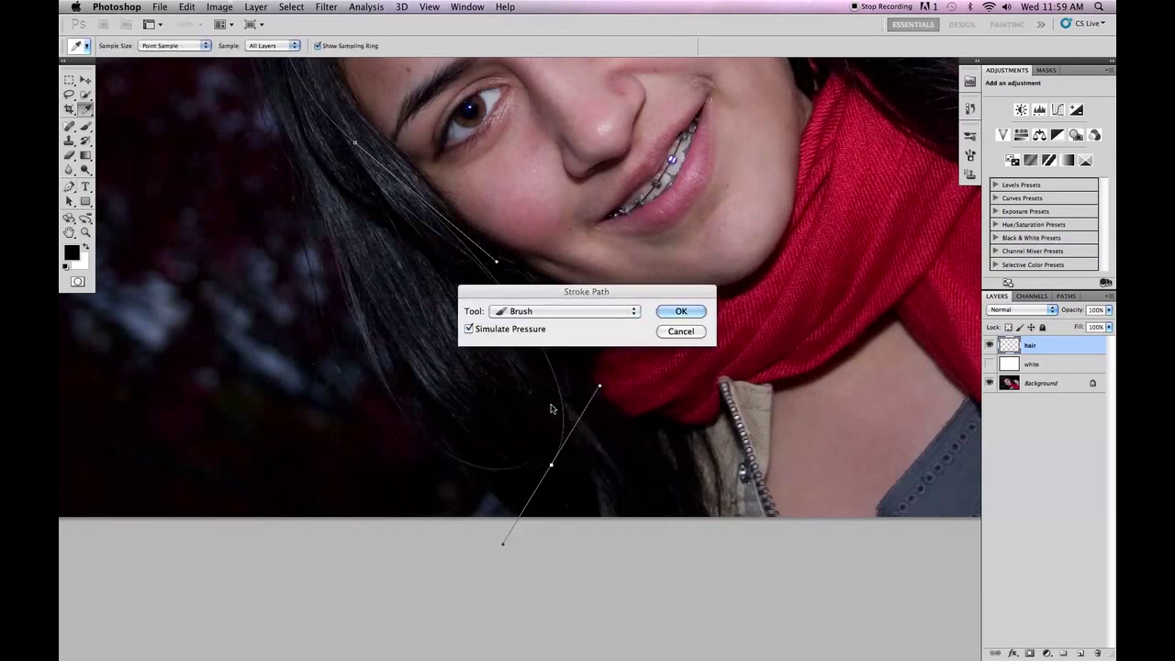
click(681, 313)
Step: Delete the hair path, check the curve over the white layer, then hide it again
drag(543, 249, 642, 383)
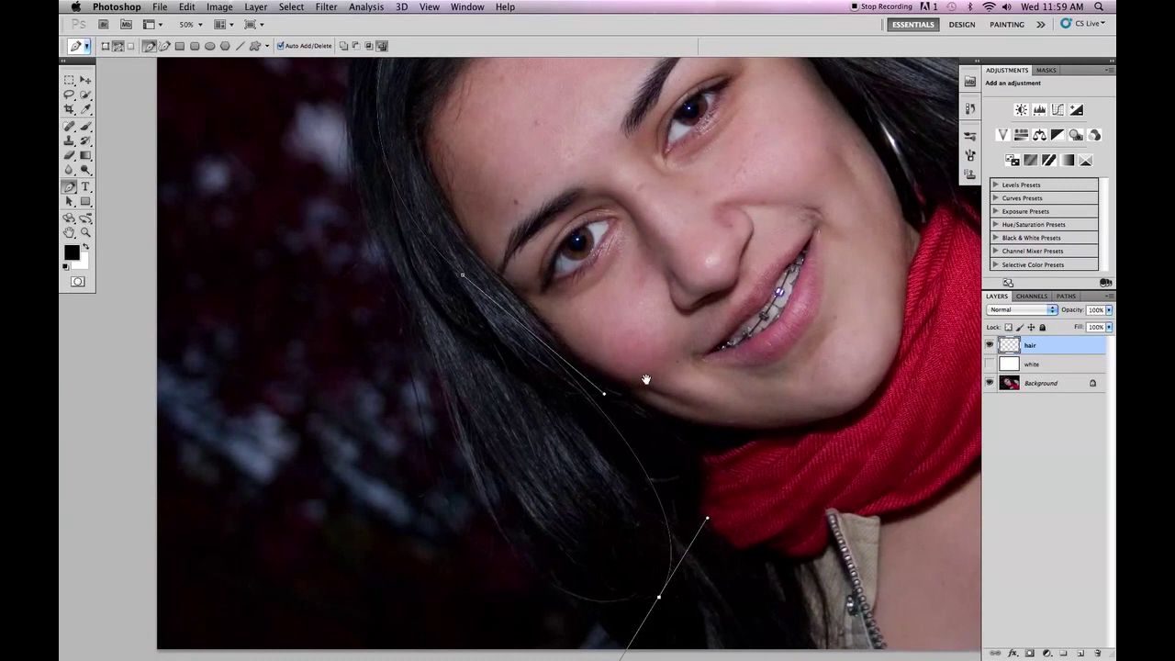
right_click(472, 378)
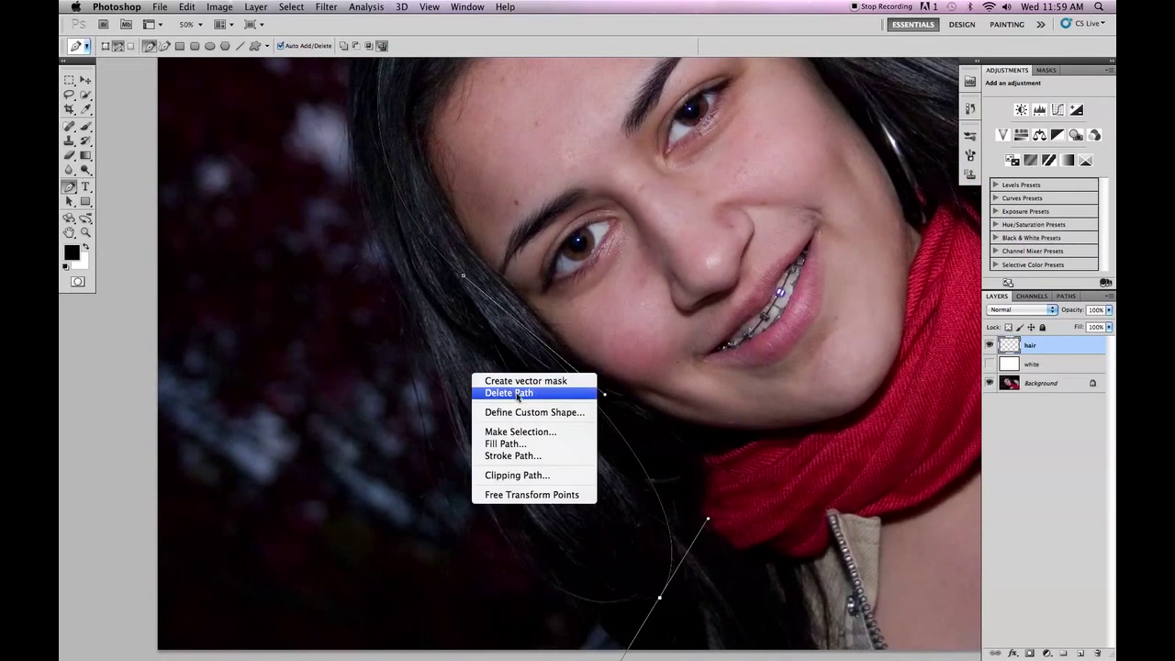
click(568, 386)
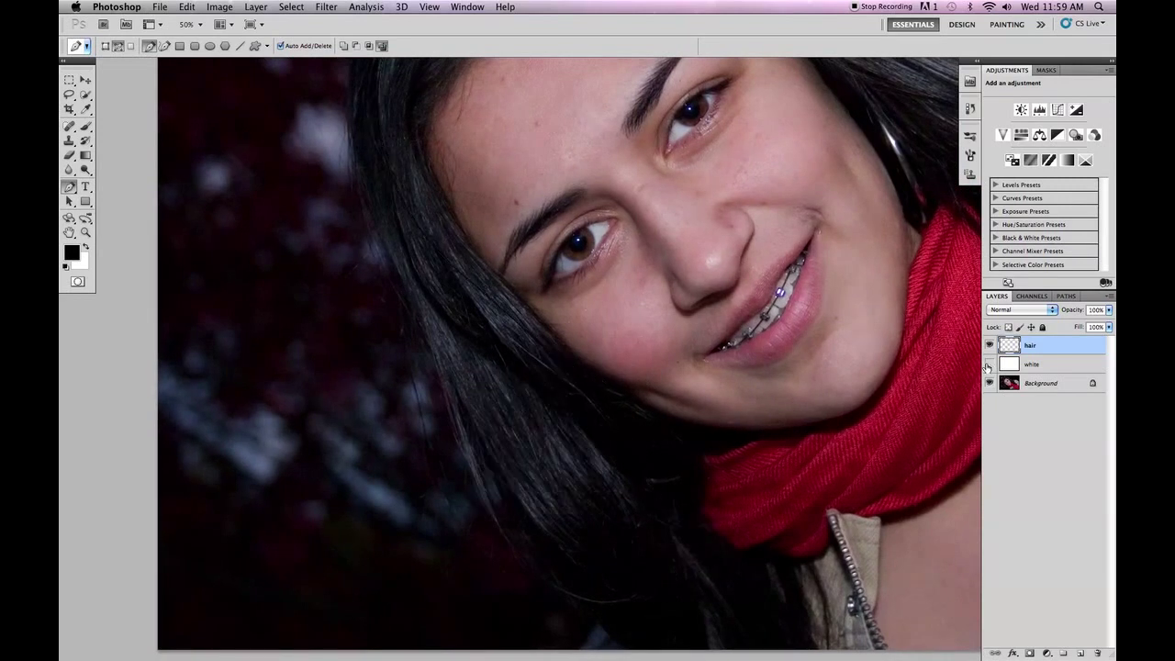
click(989, 364)
drag(643, 257, 658, 522)
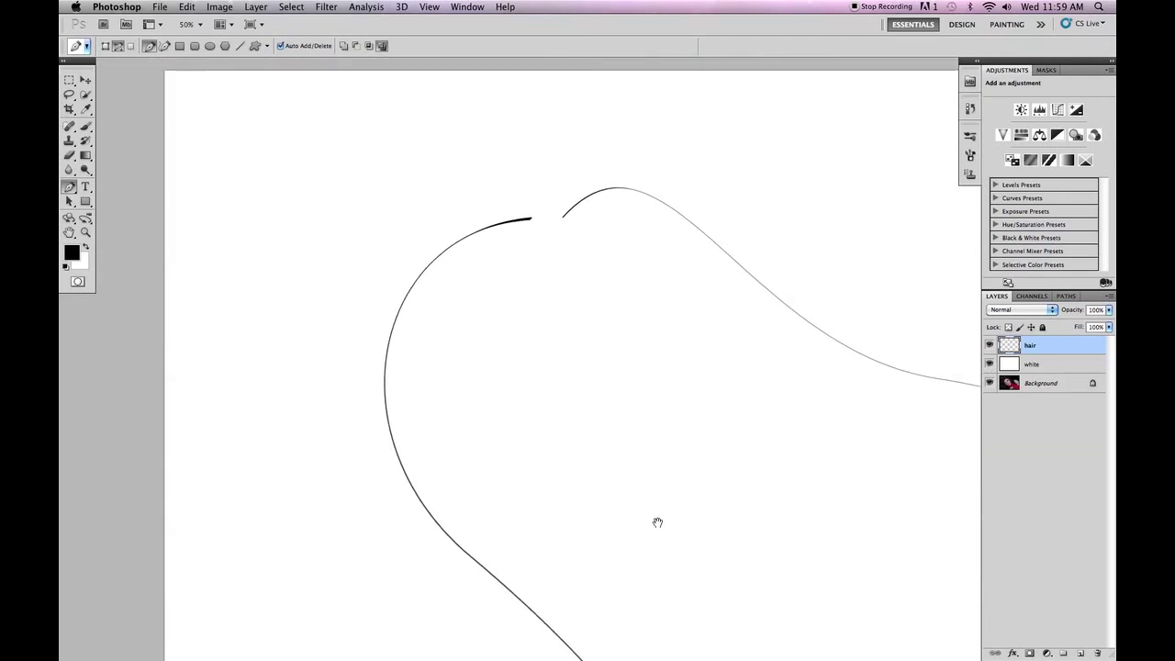
key(super+minus)
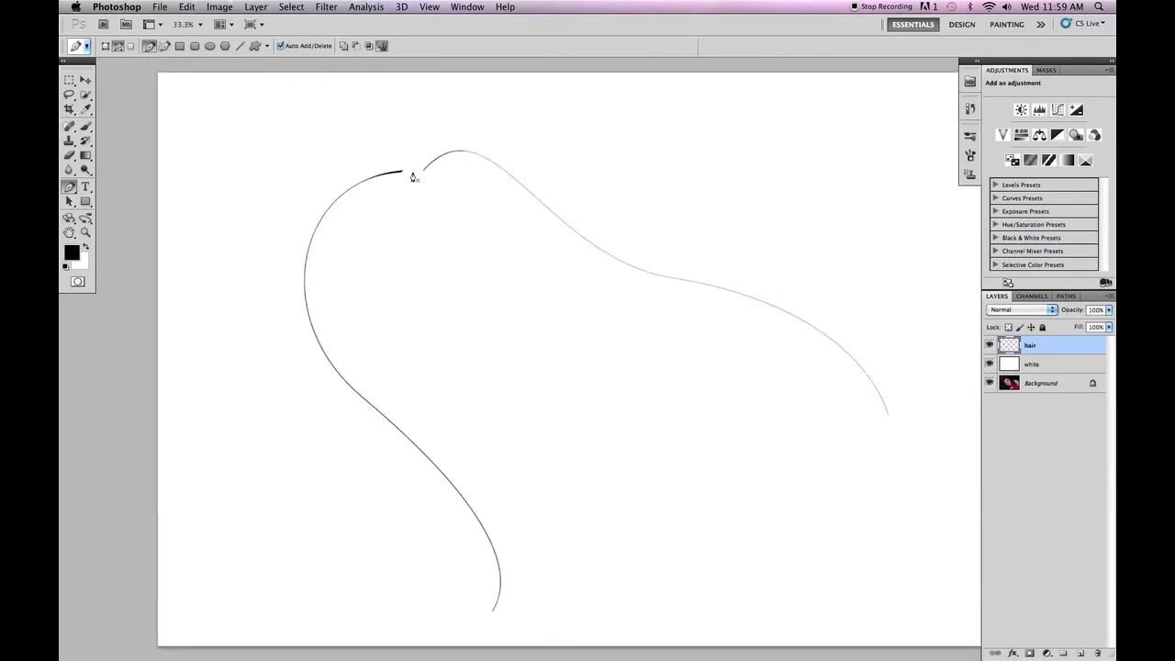
click(990, 364)
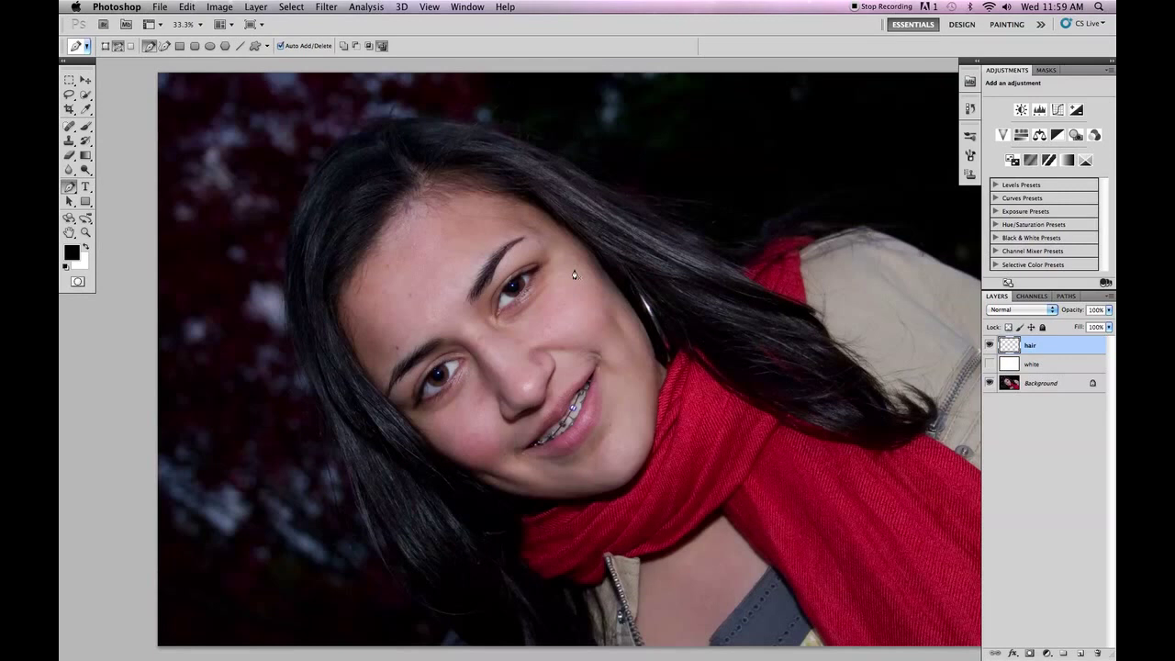
Step: Zoom onto the eyes, add a new layer named 'eyes' after fixing a typo, and zoom to 100%
key(super+plus)
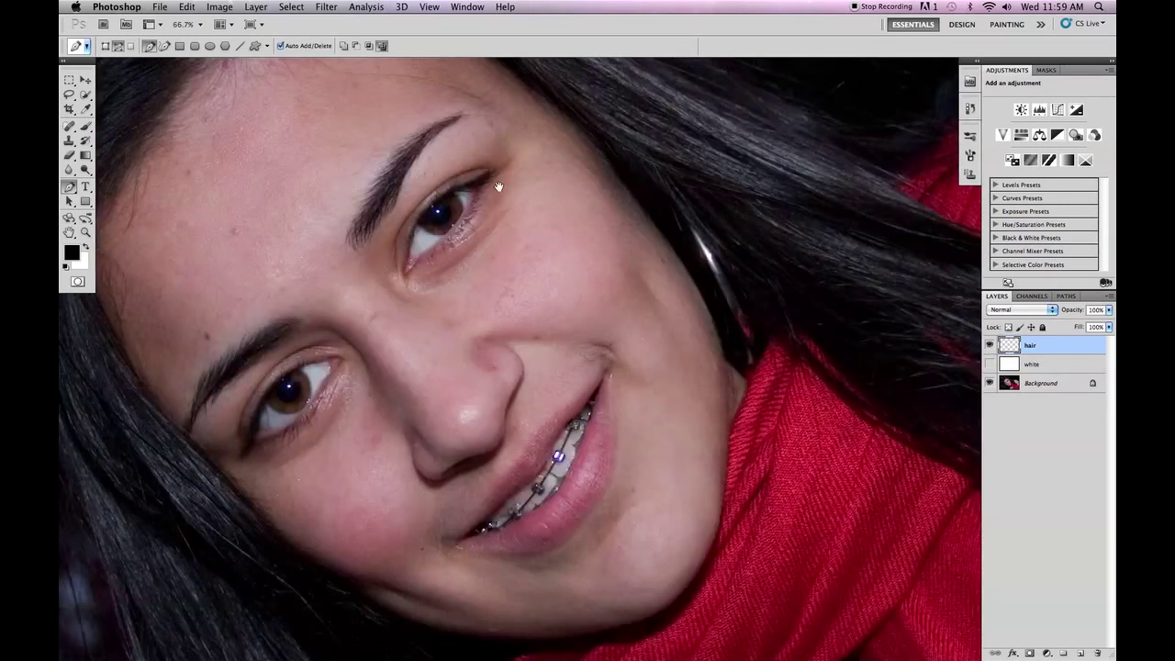
drag(499, 186, 689, 148)
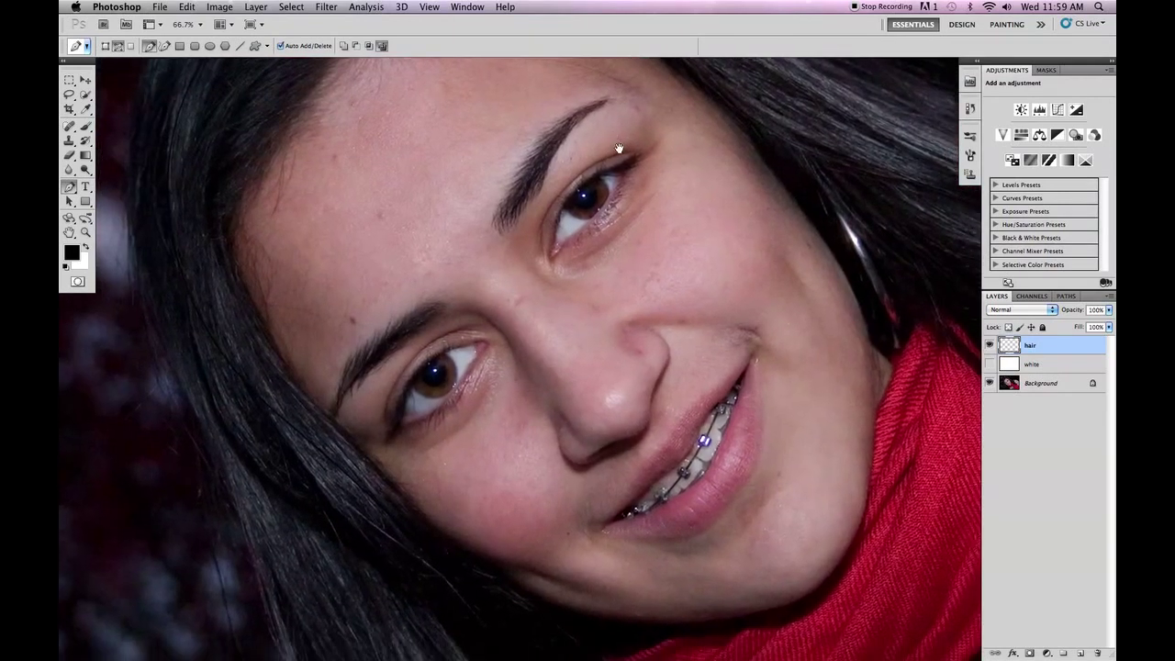
click(1081, 652)
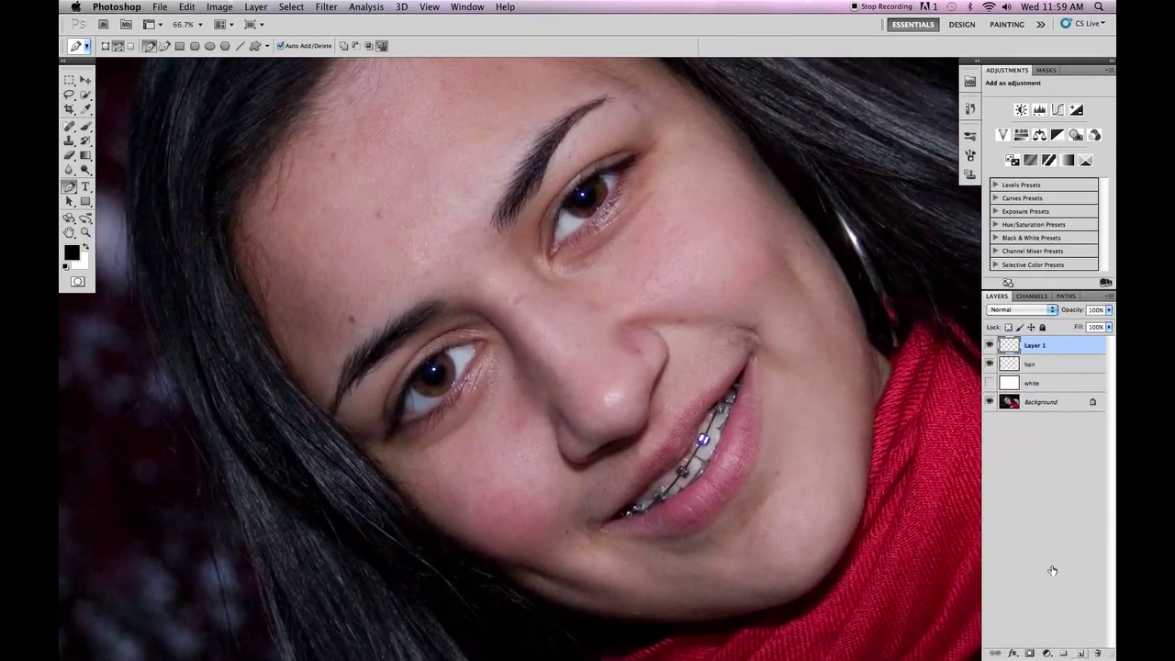
double_click(1030, 347)
text(vys)
key(Return)
double_click(1030, 346)
text(eyes)
key(Return)
key(super+equal)
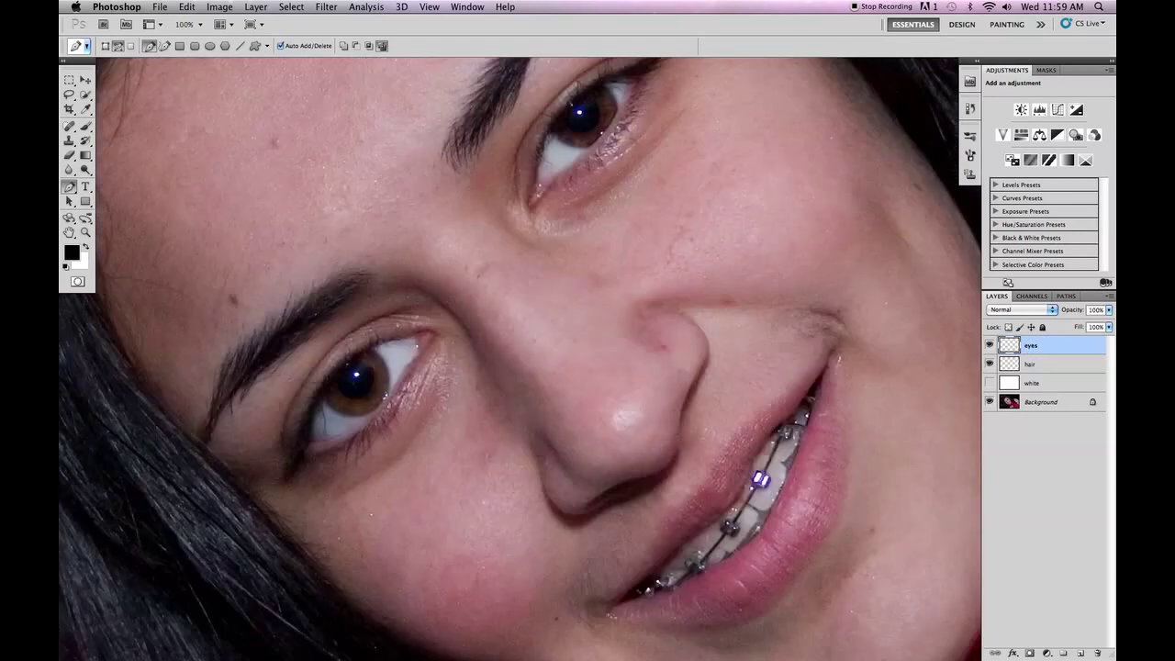
Step: Trace a curve along the upper eyelid to its outer corner and stroke it with the brush
drag(704, 132, 690, 331)
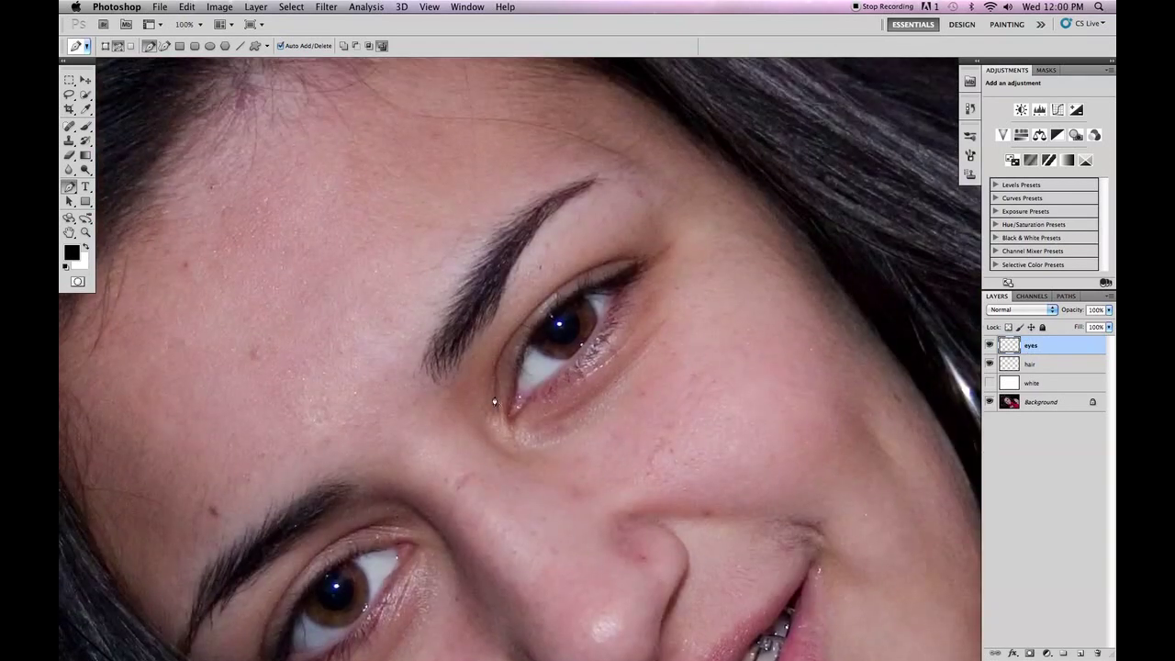
drag(509, 413, 517, 349)
drag(632, 267, 732, 236)
right_click(644, 280)
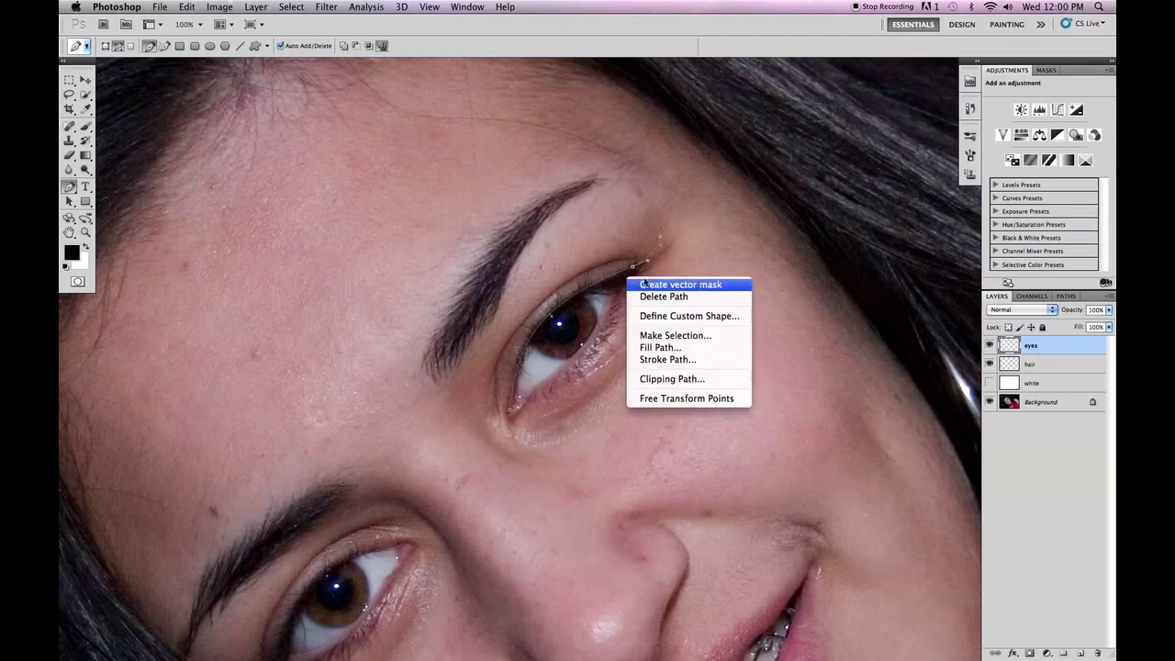
click(685, 359)
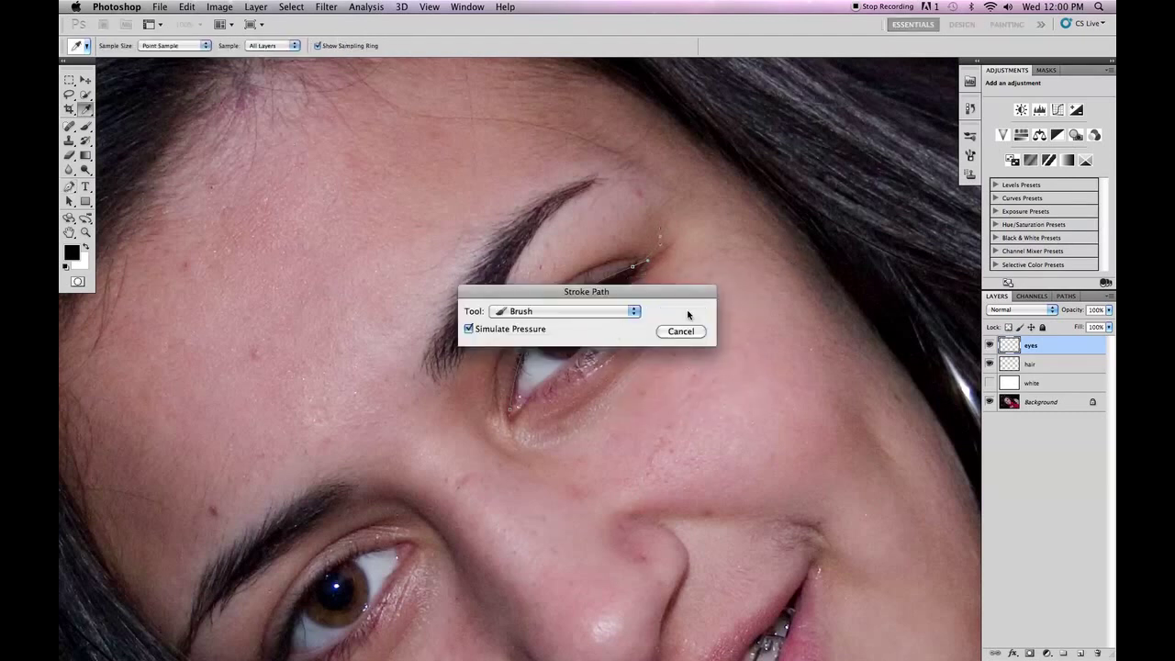
click(687, 313)
Step: Delete the eyelid path and toggle the white layer to compare the line
right_click(688, 314)
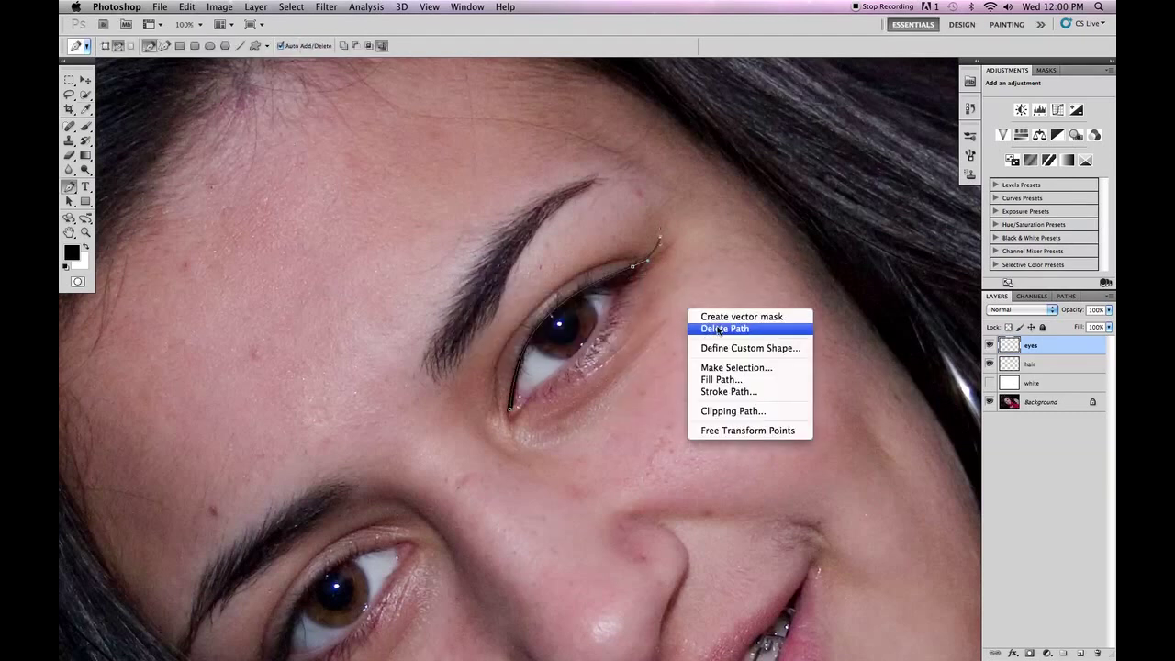
click(719, 329)
click(991, 382)
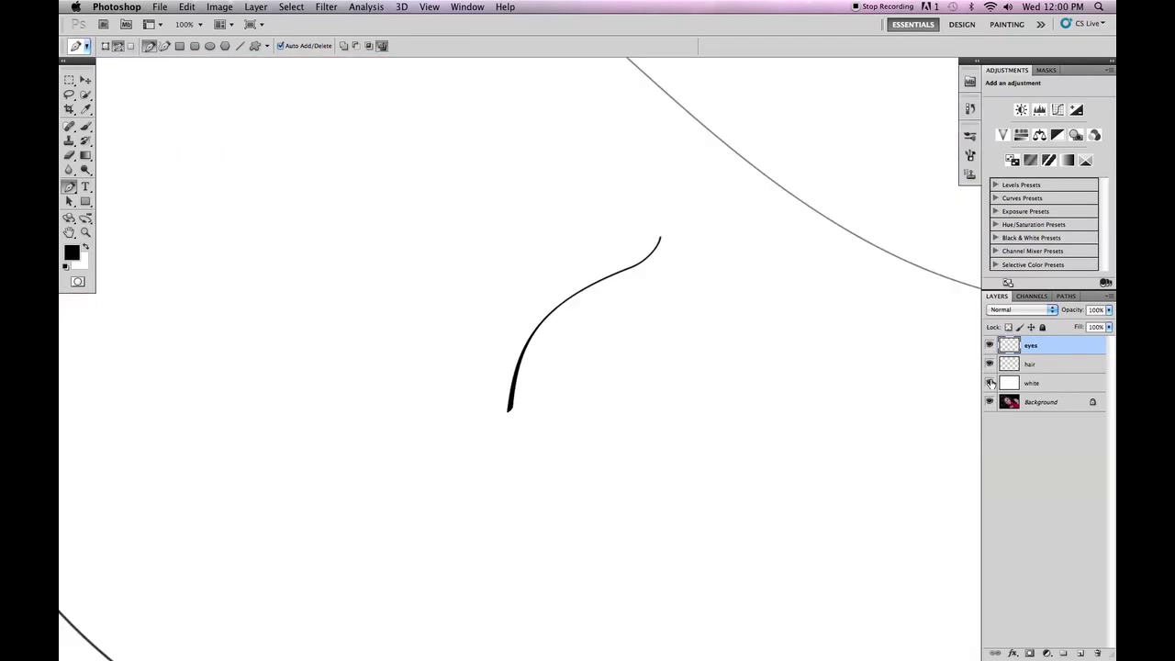
click(990, 383)
Step: Toggle the white layer back on and off and center the stroked eye
click(991, 382)
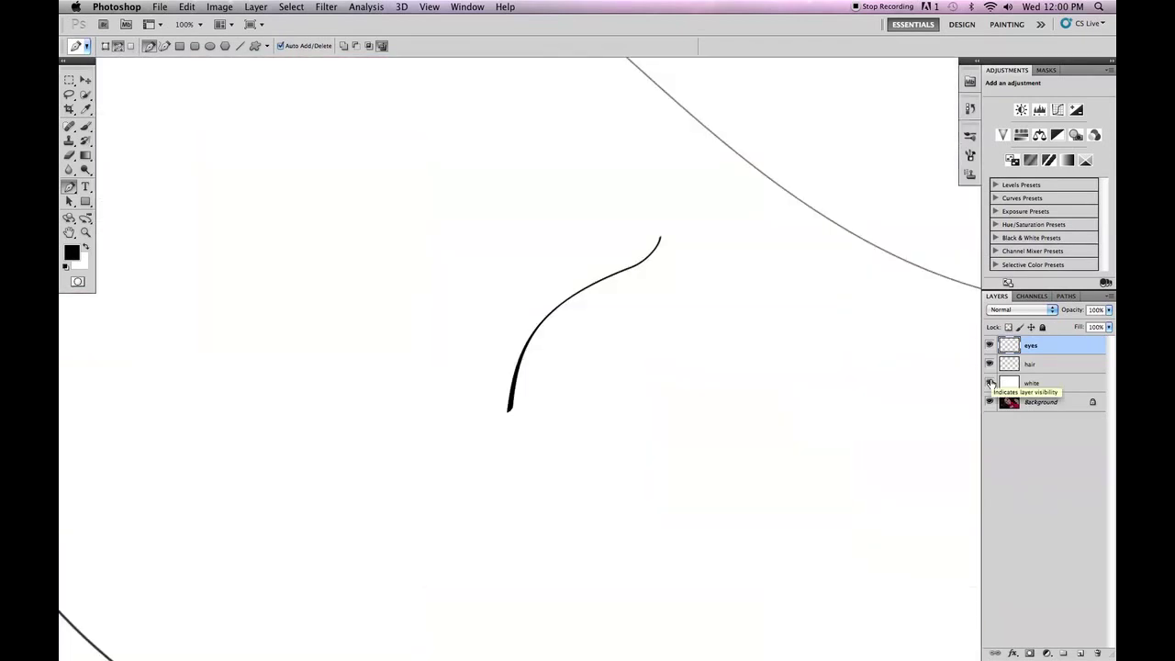
click(991, 383)
drag(610, 410, 704, 302)
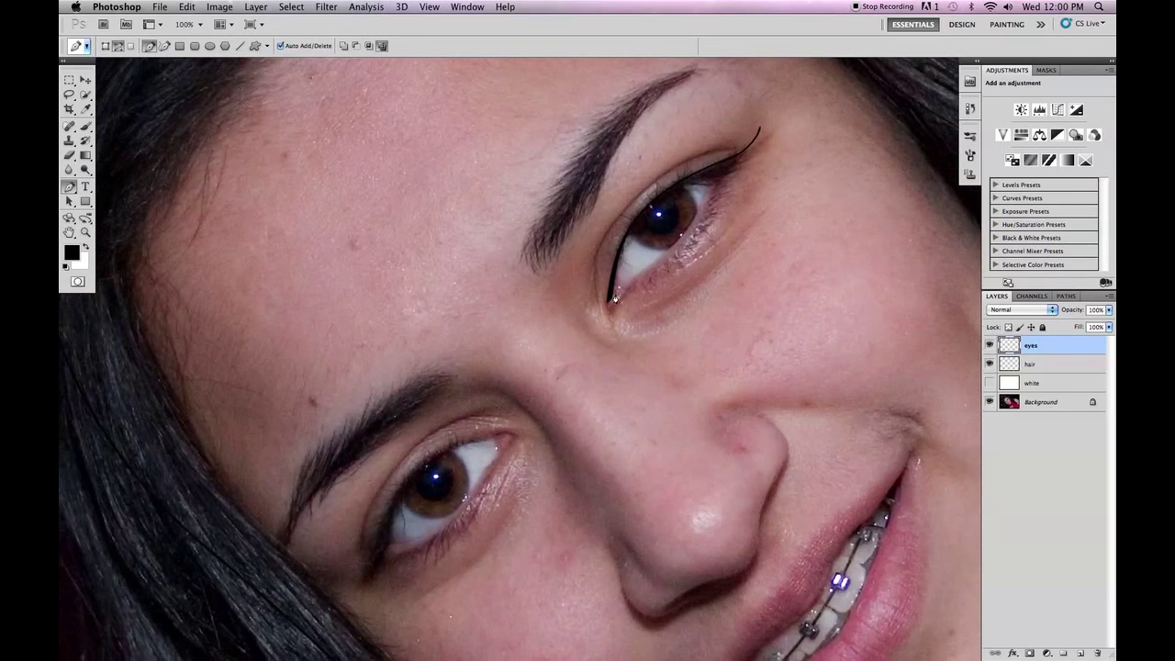
Step: Lower the brush's Shape Dynamics minimum diameter and reduce the tip size to 8 px
key(b)
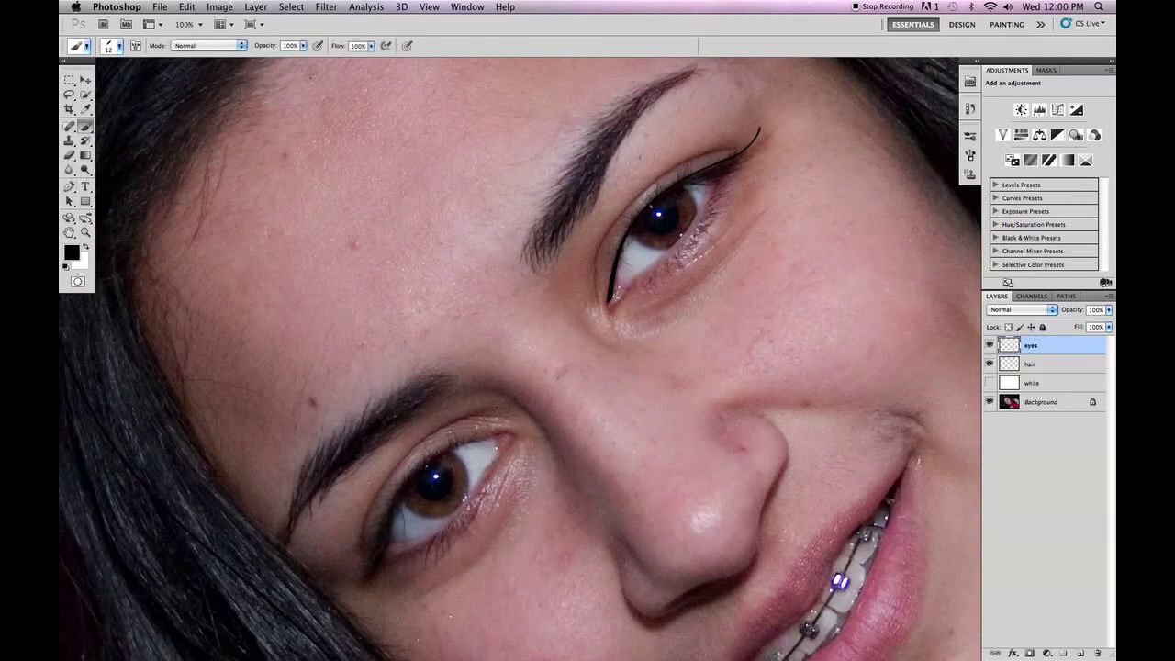
key(F5)
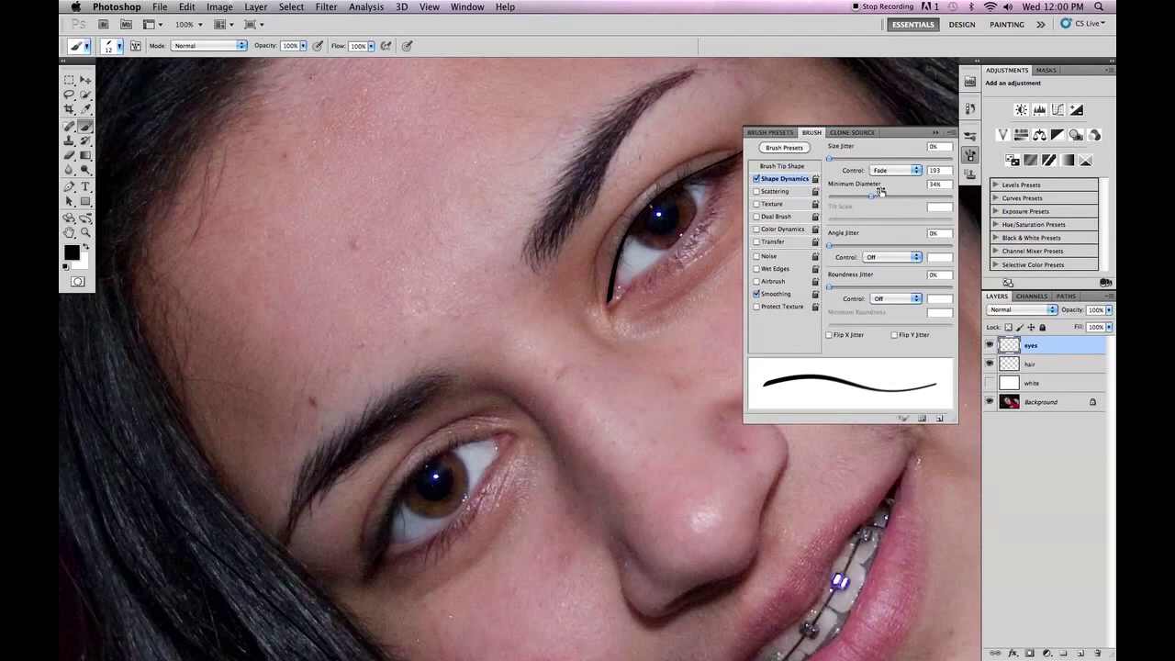
mouse_move(871, 199)
mouse_down()
mouse_move(857, 199)
mouse_move(906, 198)
mouse_move(847, 198)
mouse_move(869, 199)
mouse_up()
click(786, 167)
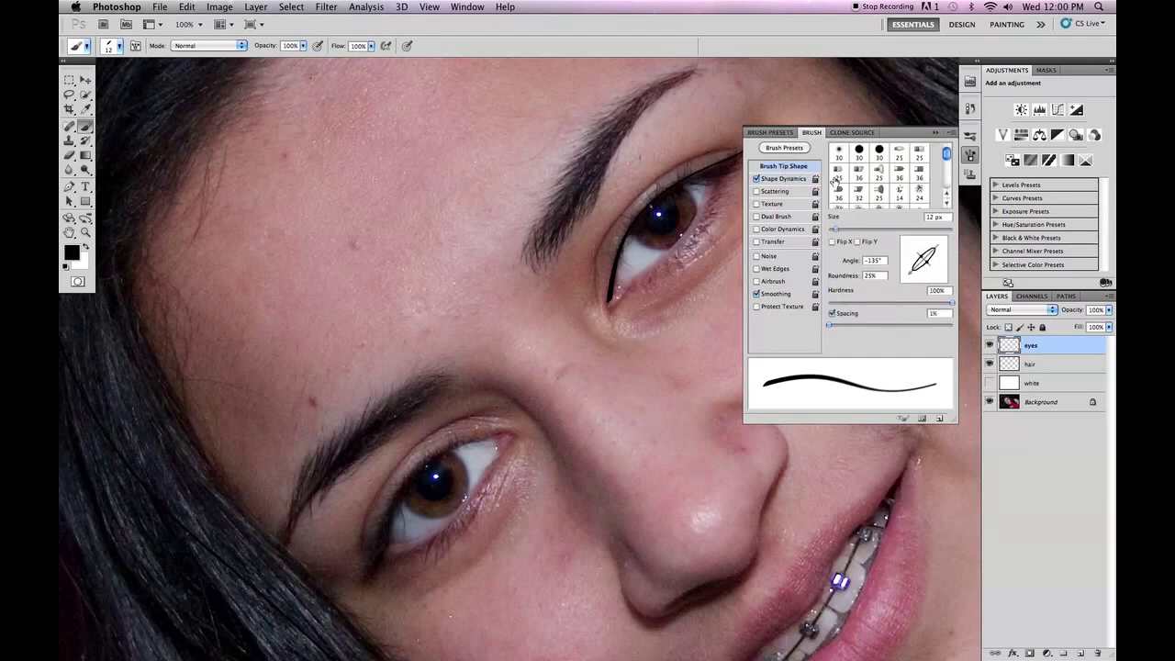
drag(840, 233, 834, 234)
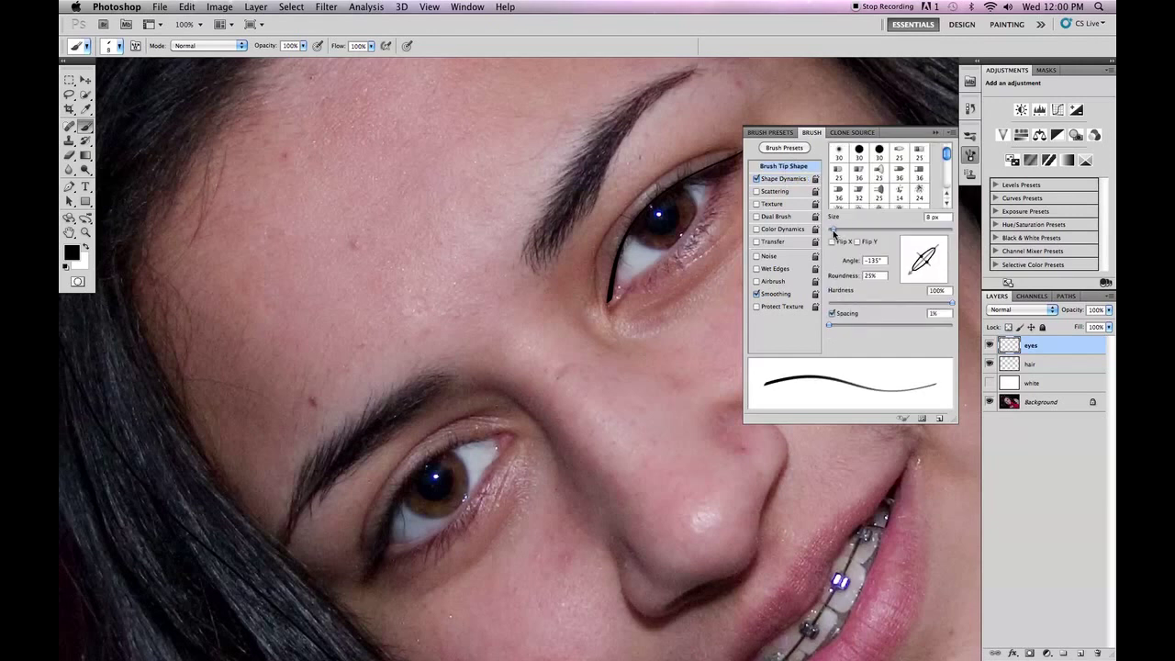
click(935, 133)
scroll(730, 329, down, 5)
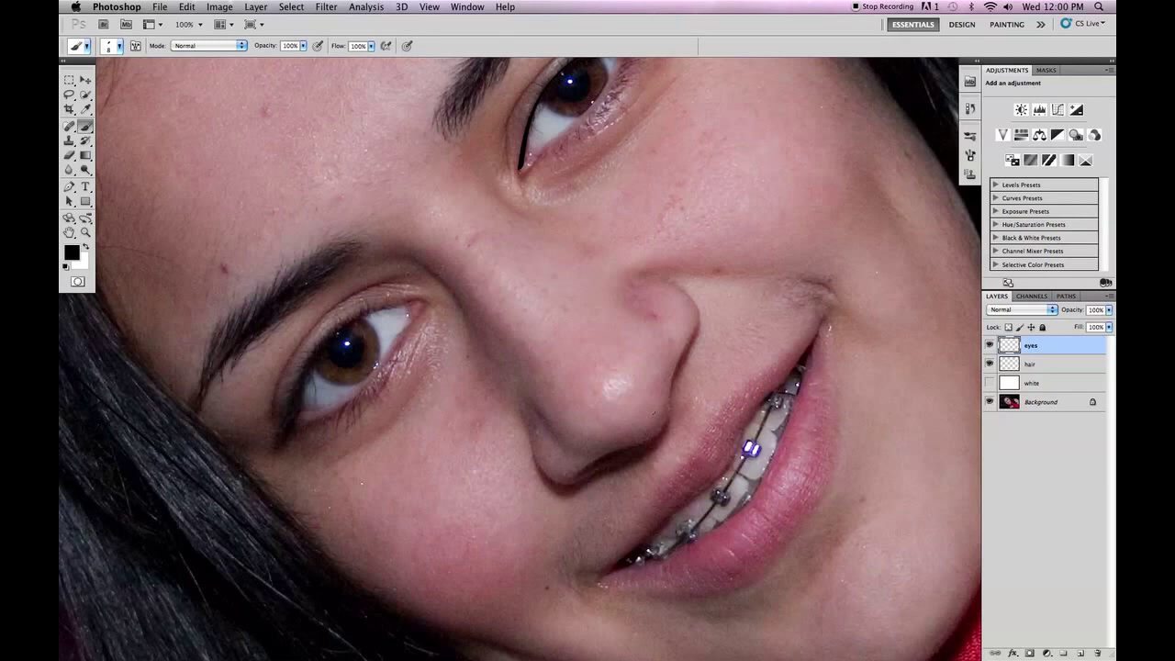
Step: Select the Pen tool and pan from the mouth and chin down to the jacket zipper
key(p)
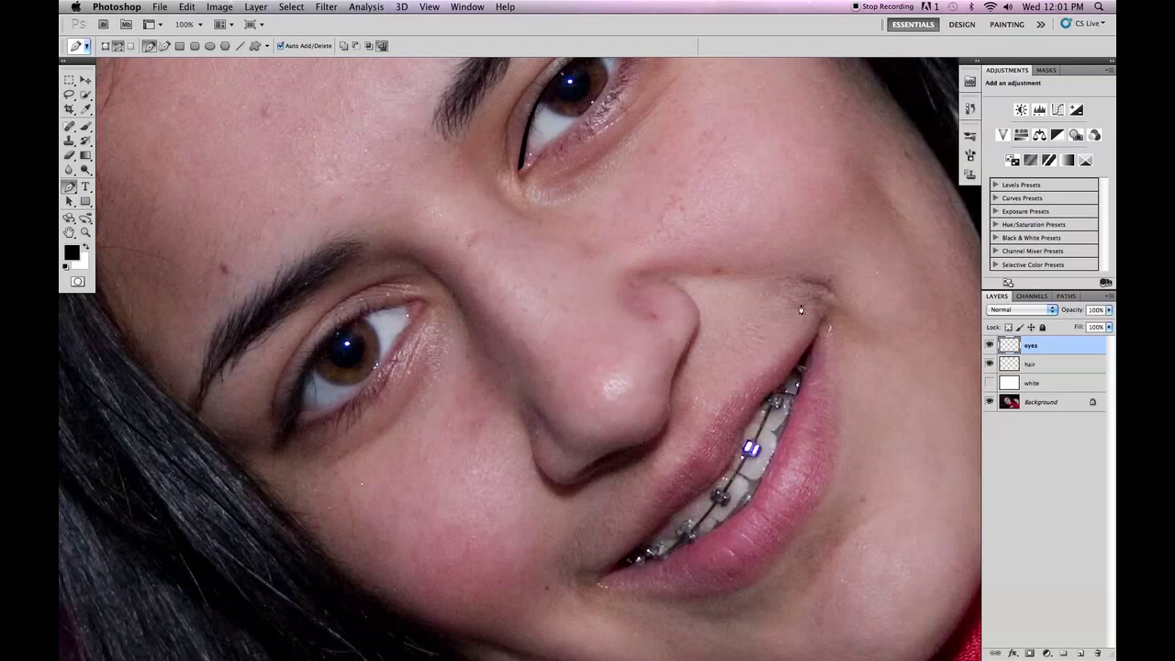
drag(795, 386, 679, 343)
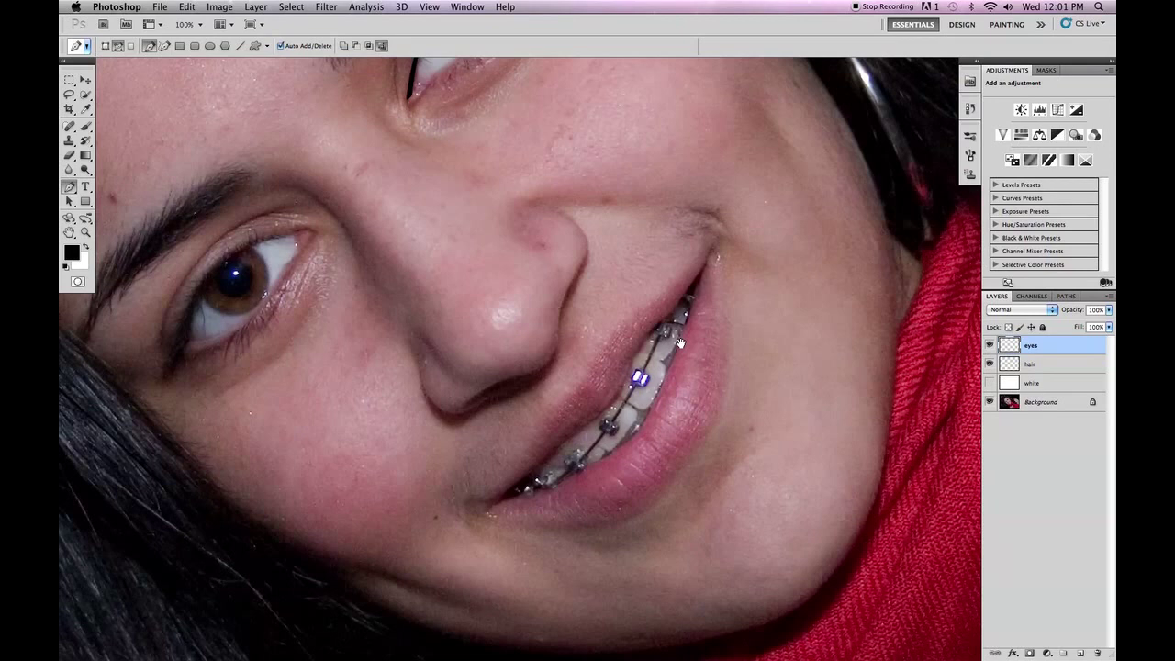
drag(692, 433, 603, 390)
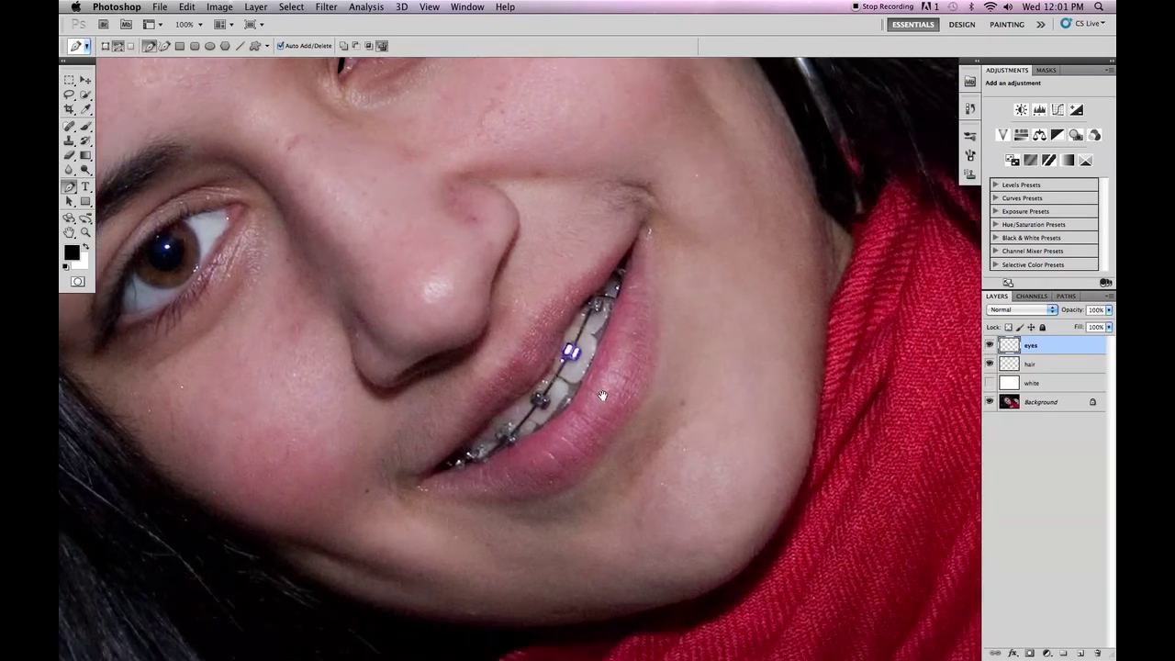
drag(603, 315, 581, 470)
drag(849, 405, 544, 460)
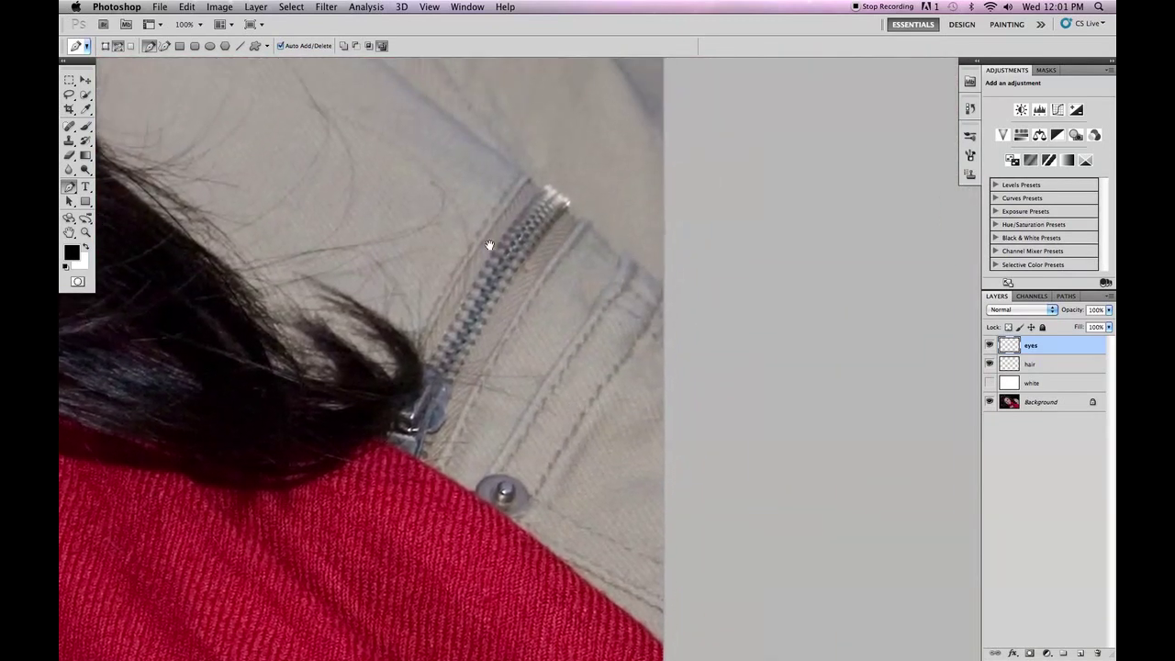
Step: Add a new empty layer named 'jacket'
drag(544, 349, 564, 388)
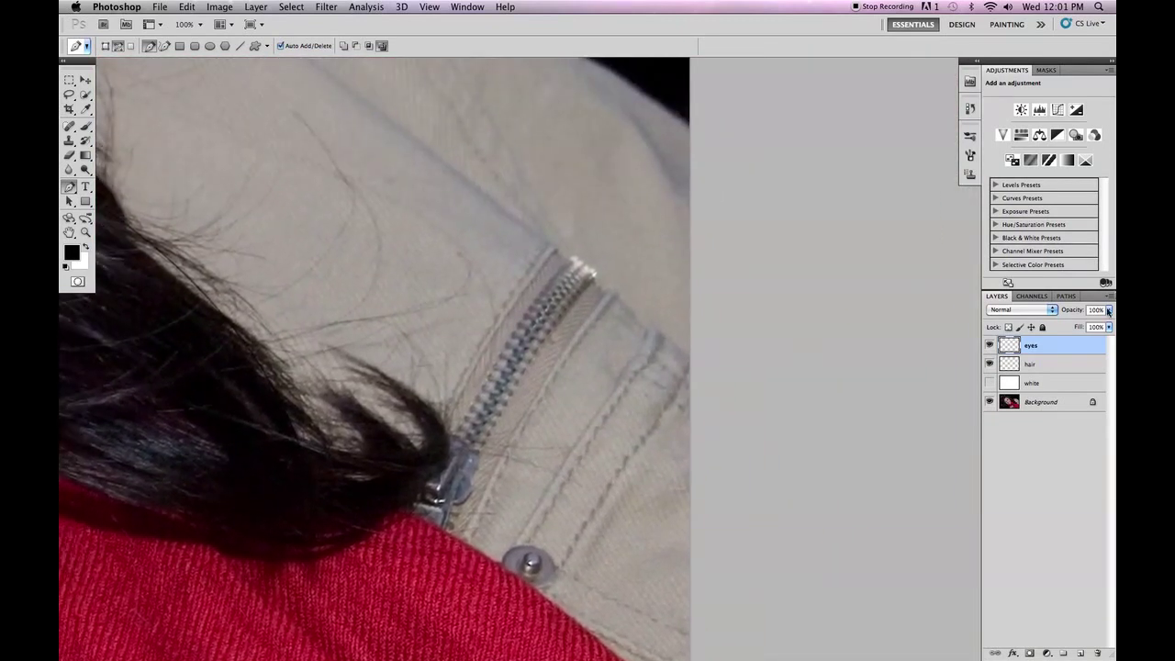
click(1080, 653)
double_click(1034, 346)
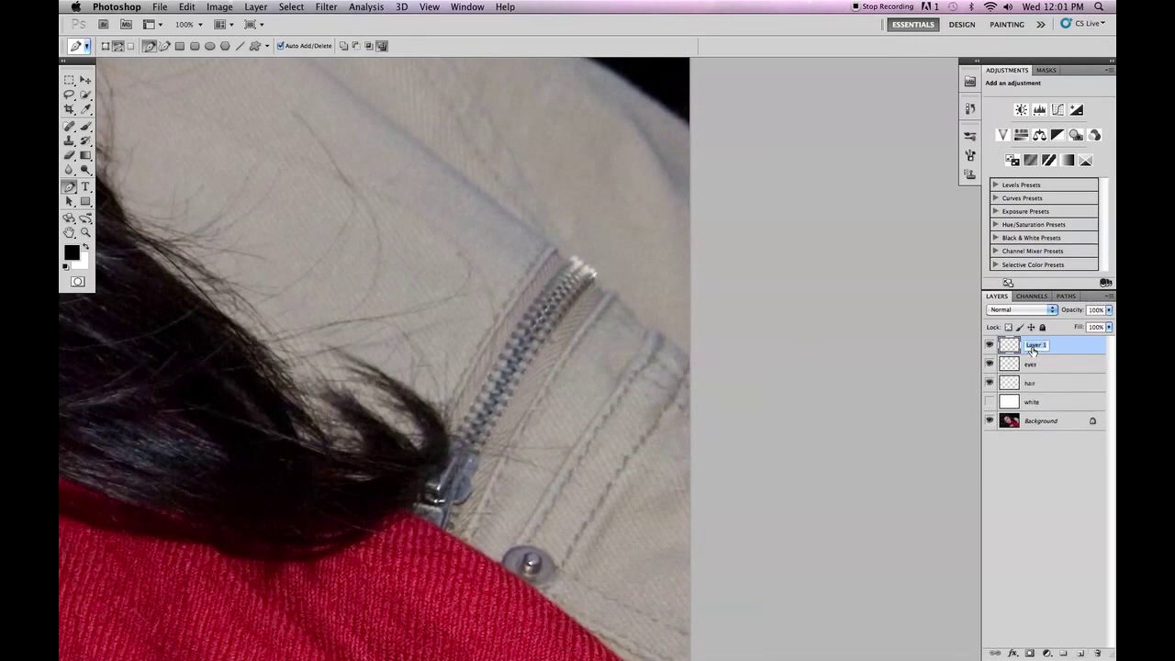
text(jacket)
key(Return)
Step: Append the Square Brushes library to the brush presets and pick the 4 px square brush
key(b)
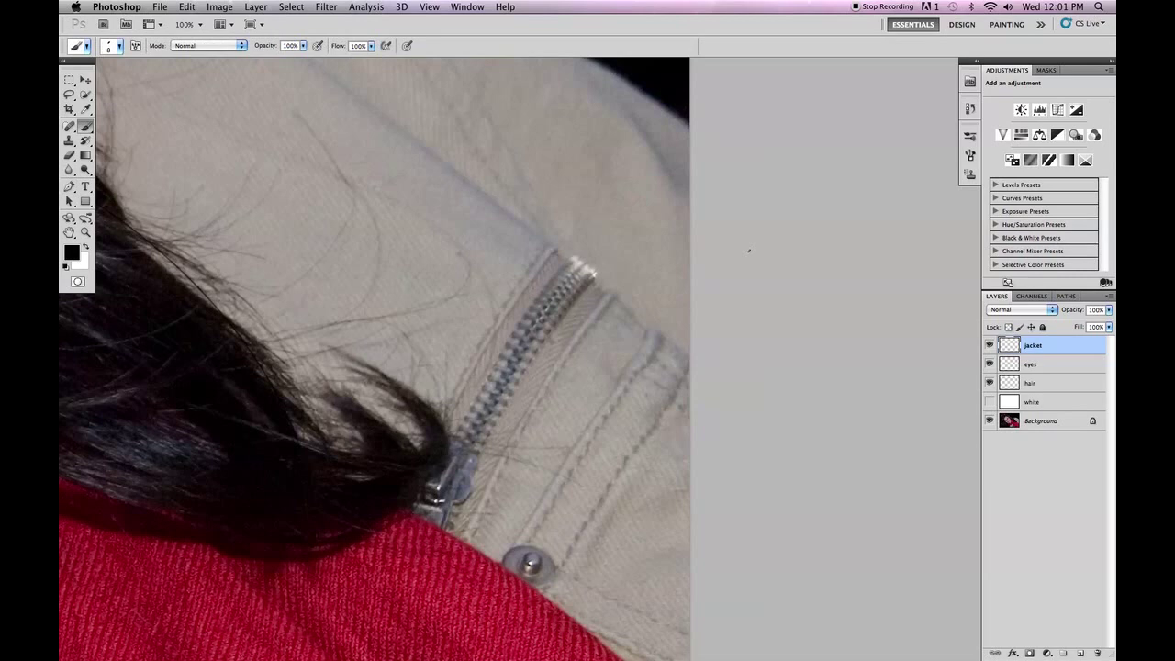
key(F5)
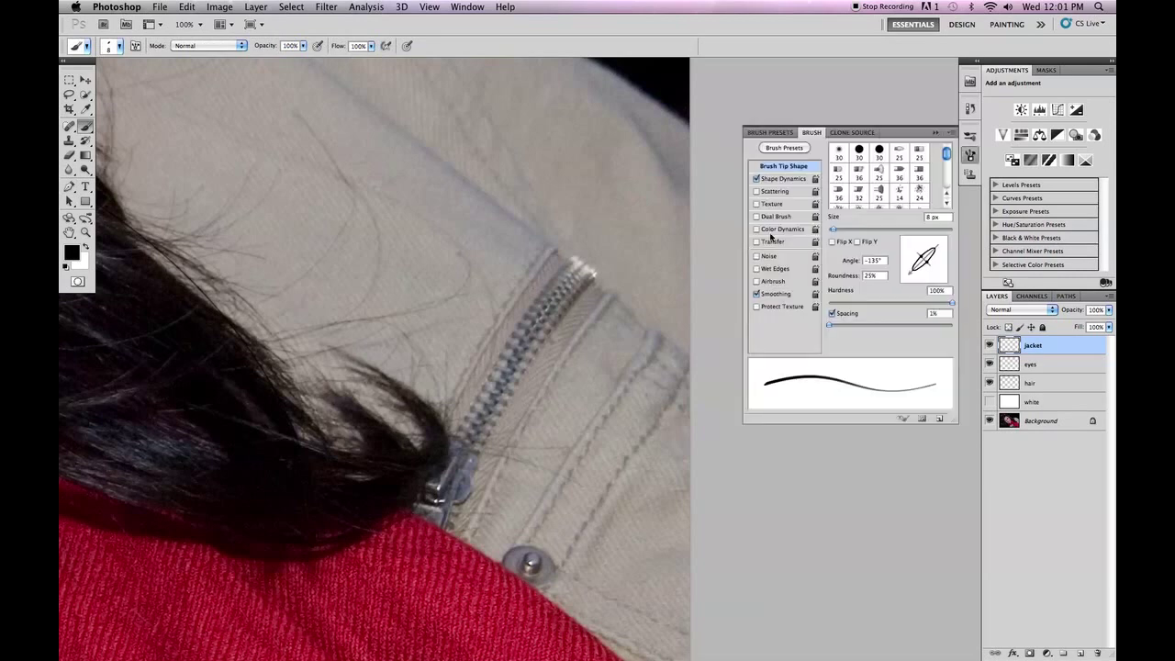
click(951, 133)
click(778, 139)
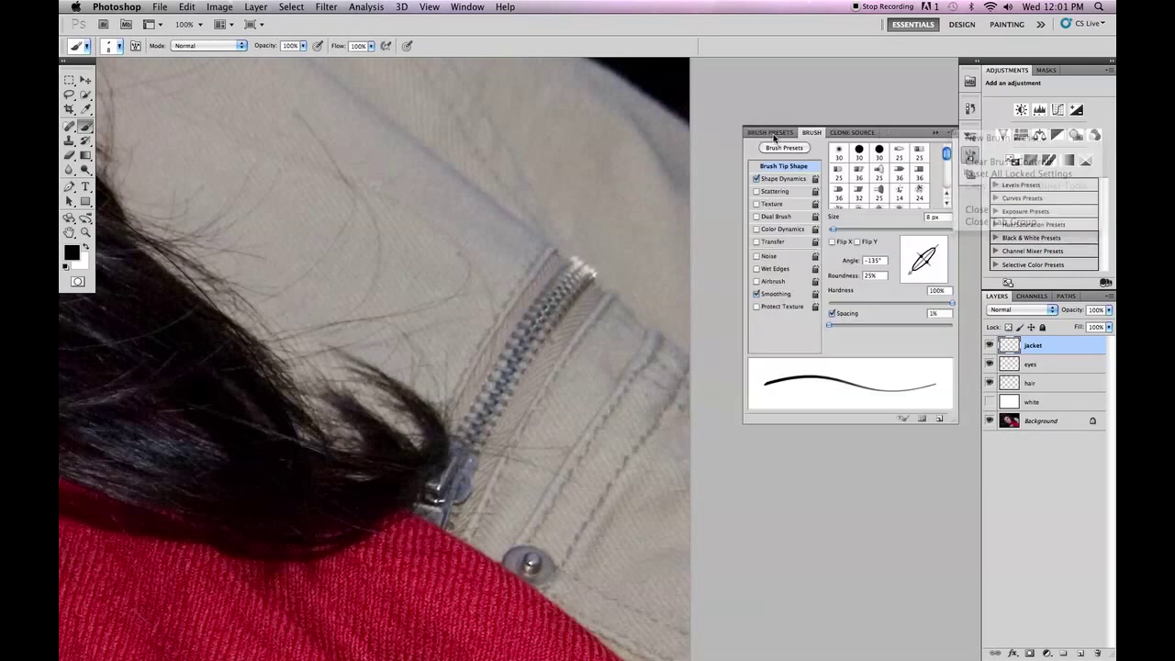
click(772, 132)
click(951, 134)
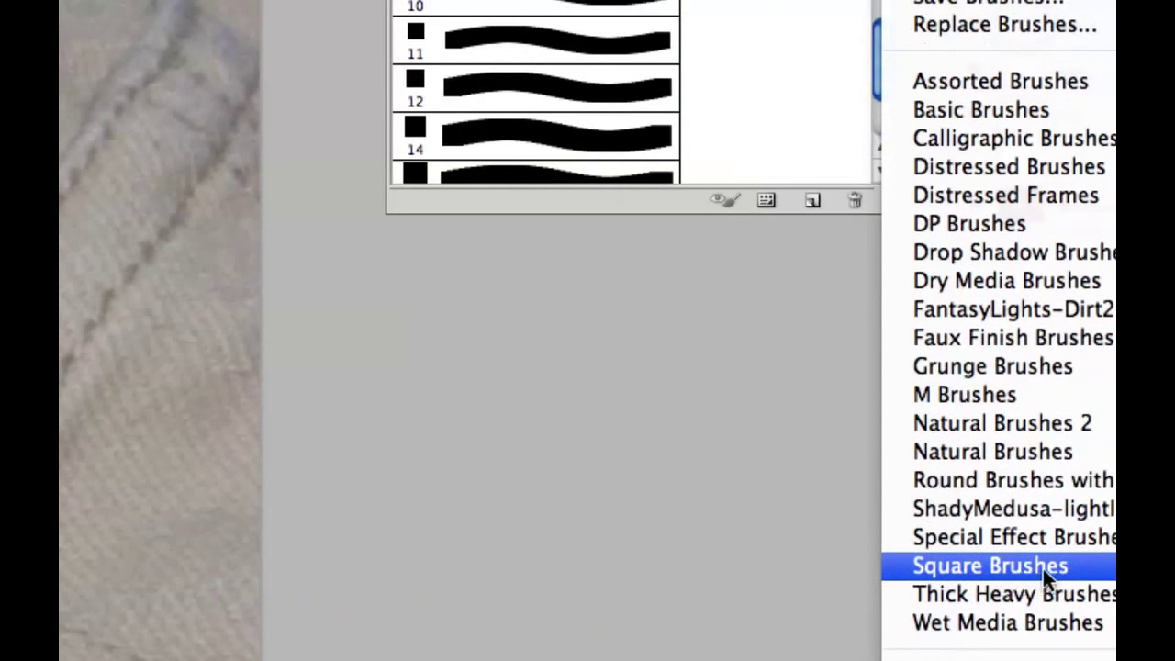
click(1043, 568)
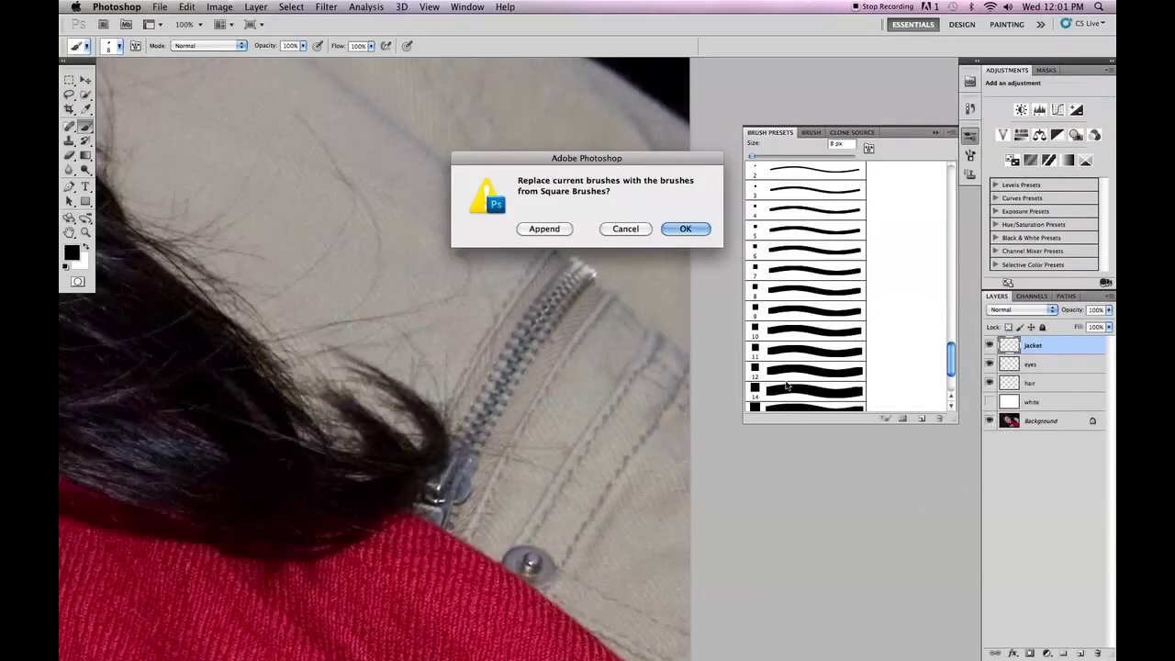
click(569, 230)
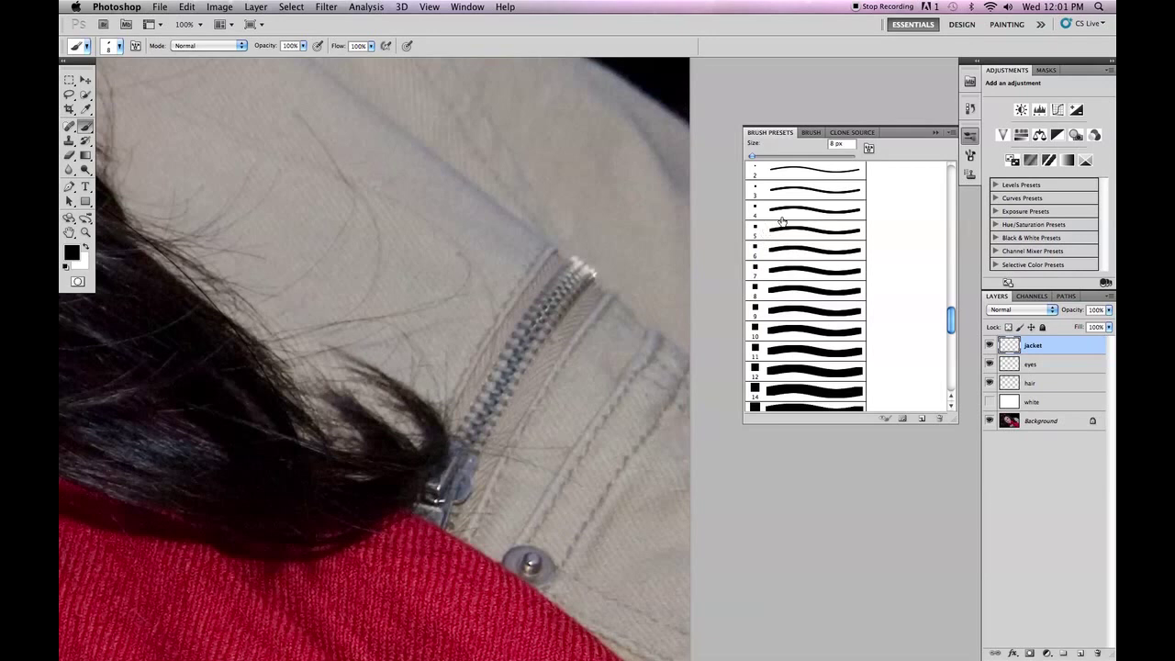
click(782, 217)
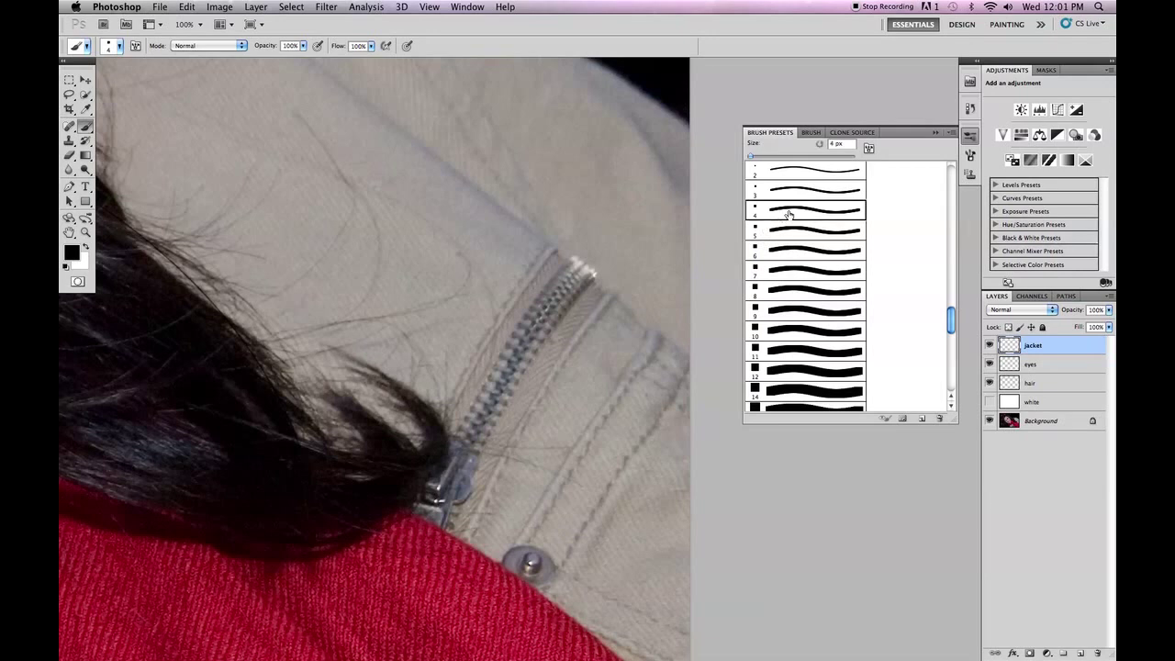
Step: Set the 4 px square brush tip's spacing to about 394% and its angle to 45°
click(811, 133)
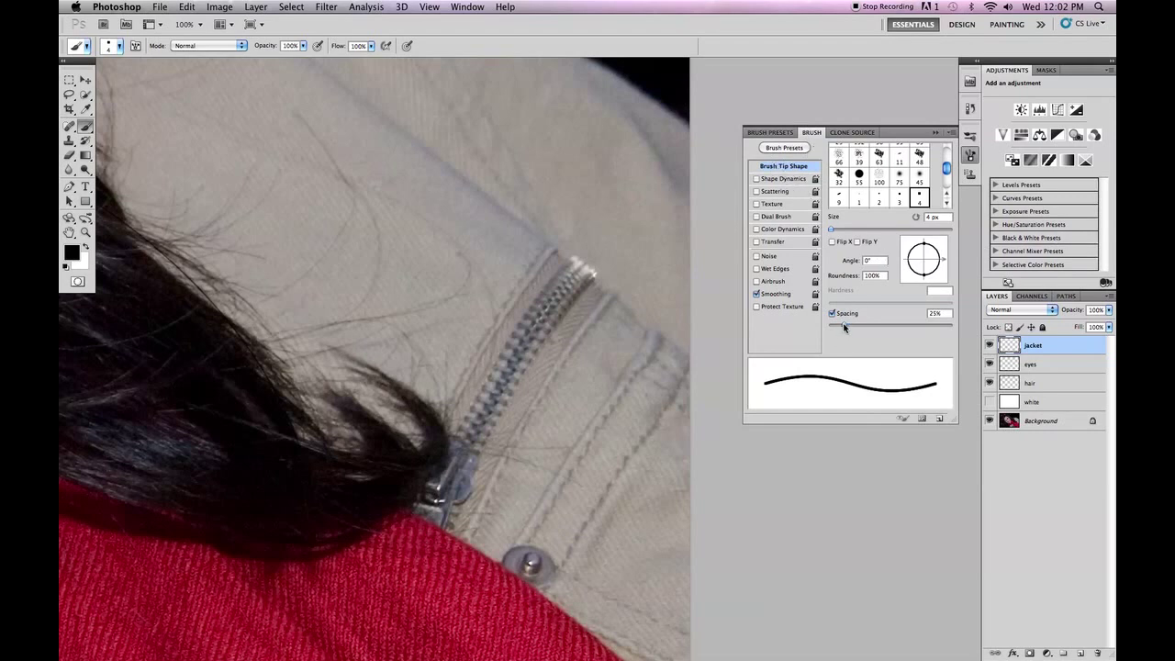
mouse_move(843, 327)
mouse_down()
mouse_move(953, 326)
mouse_move(938, 327)
mouse_up()
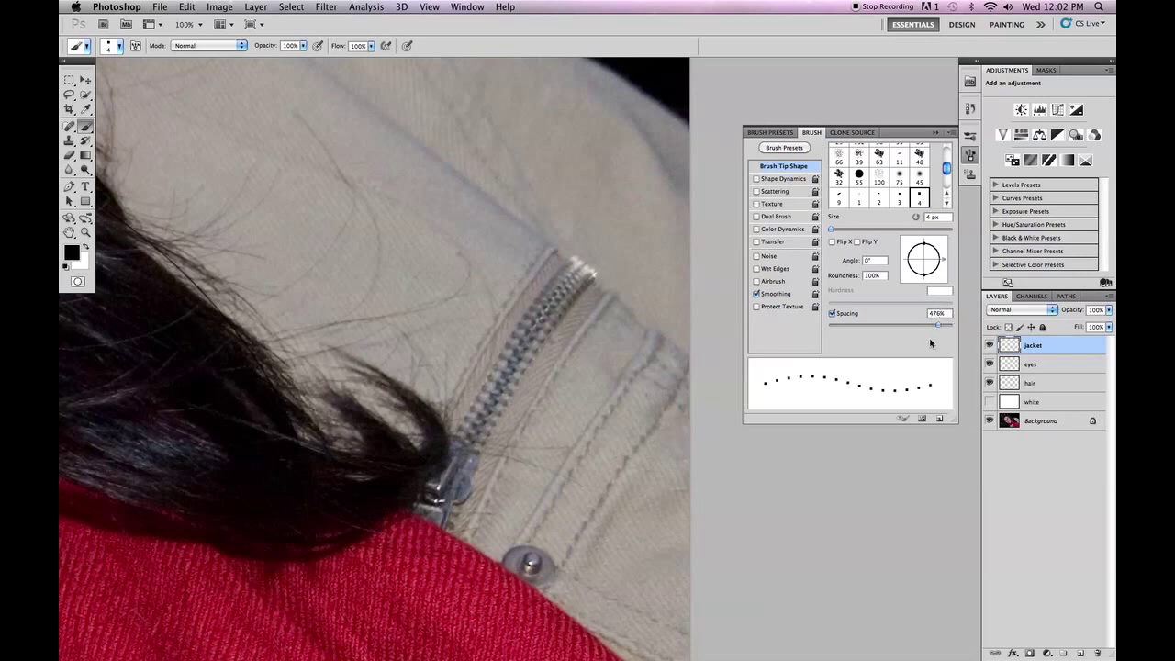
drag(936, 327, 934, 328)
drag(944, 262, 945, 240)
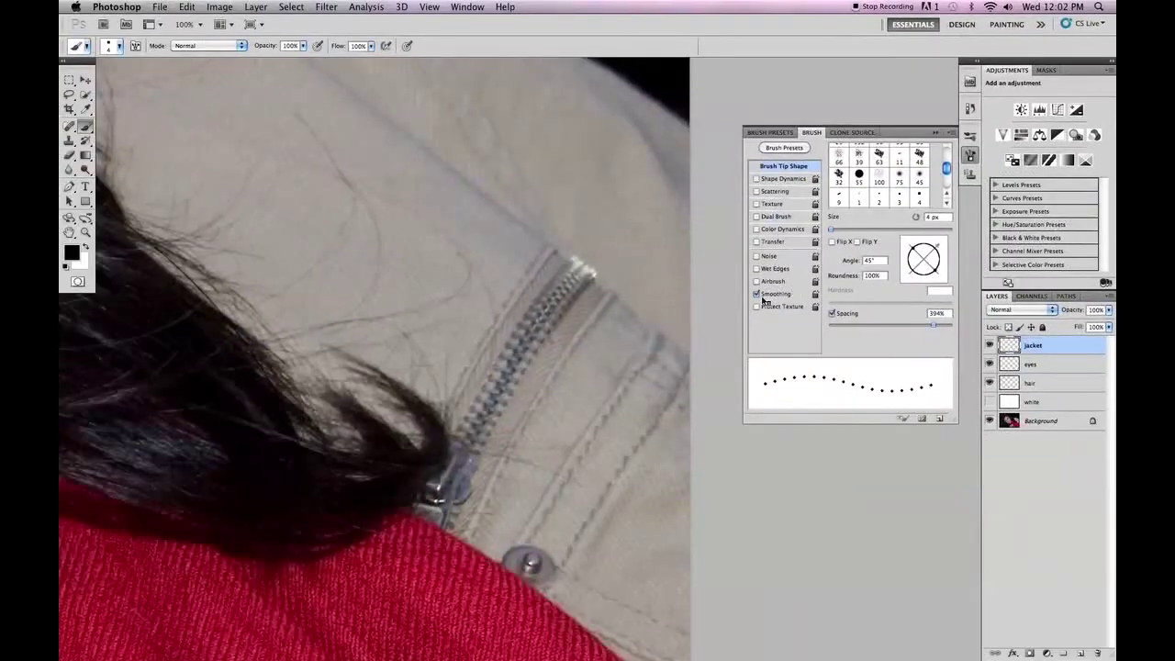
Step: Stroke dotted stitches along the first zipper edge with simulated pressure off, then delete the path
key(p)
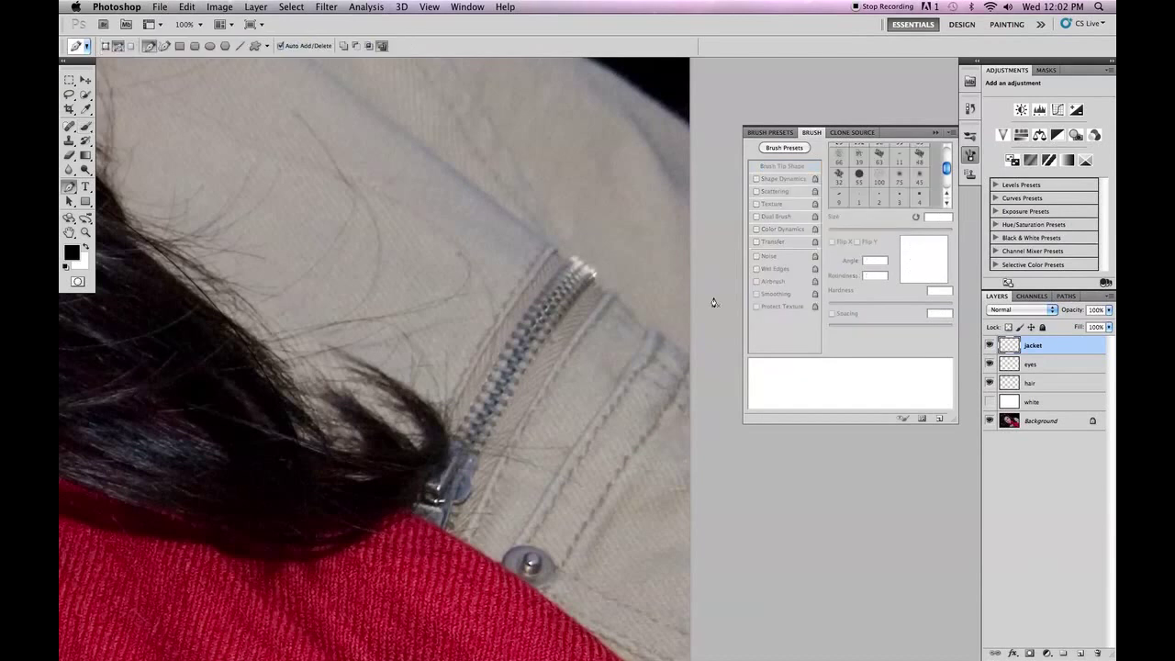
drag(548, 247, 534, 261)
drag(443, 418, 436, 448)
right_click(458, 357)
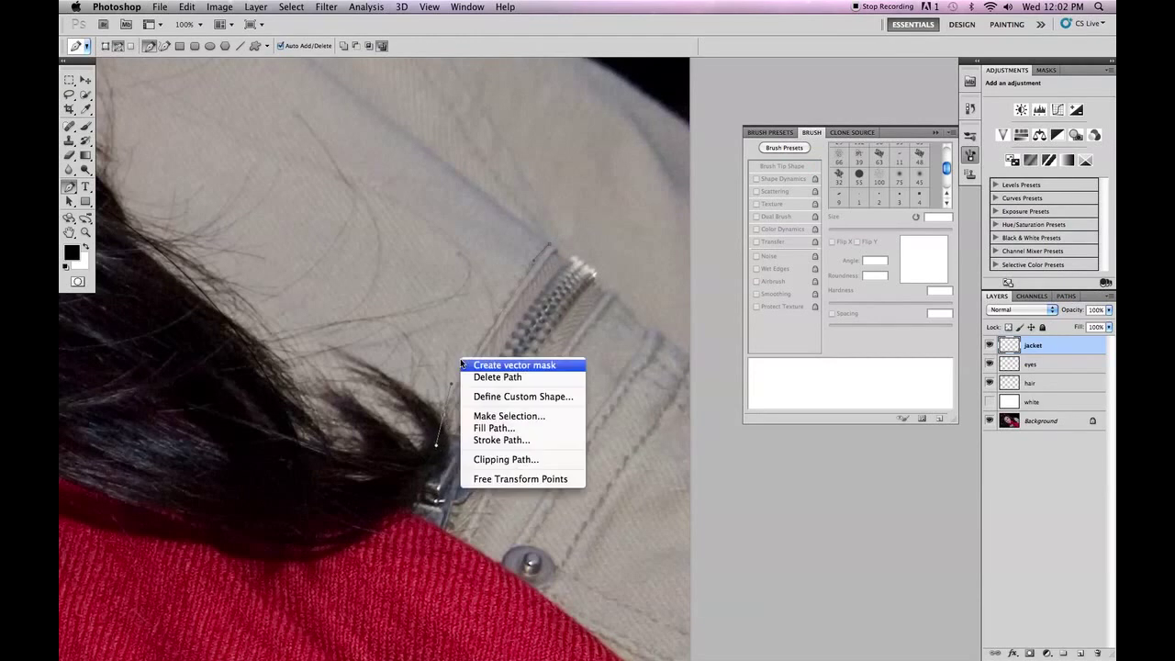
click(506, 434)
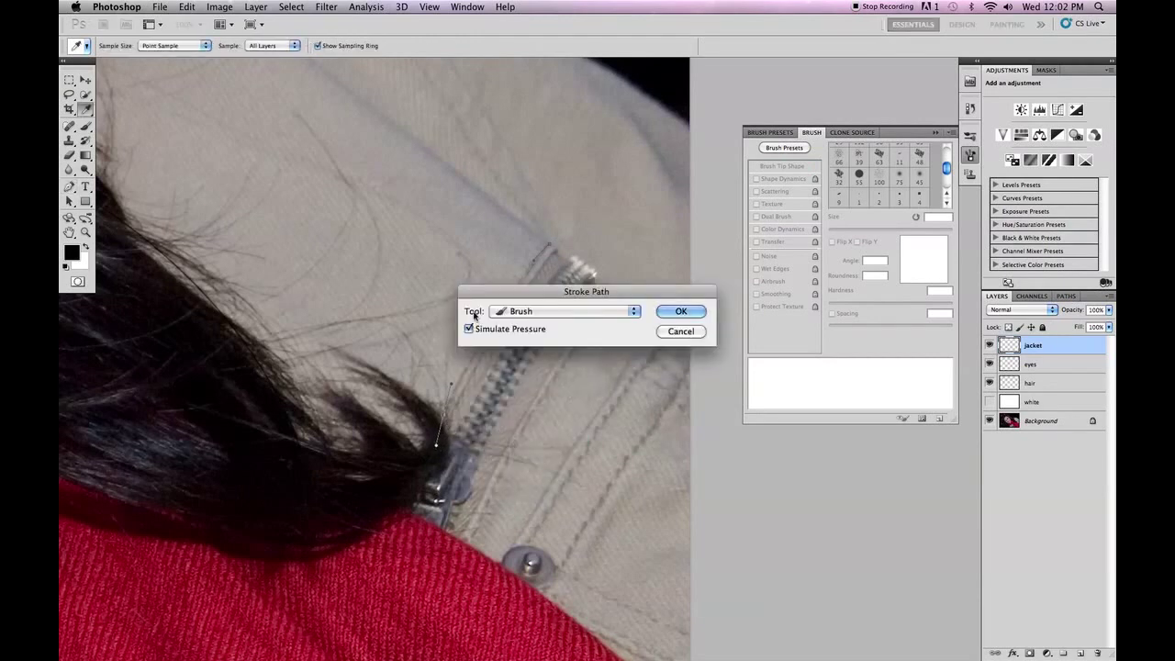
drag(542, 290, 618, 296)
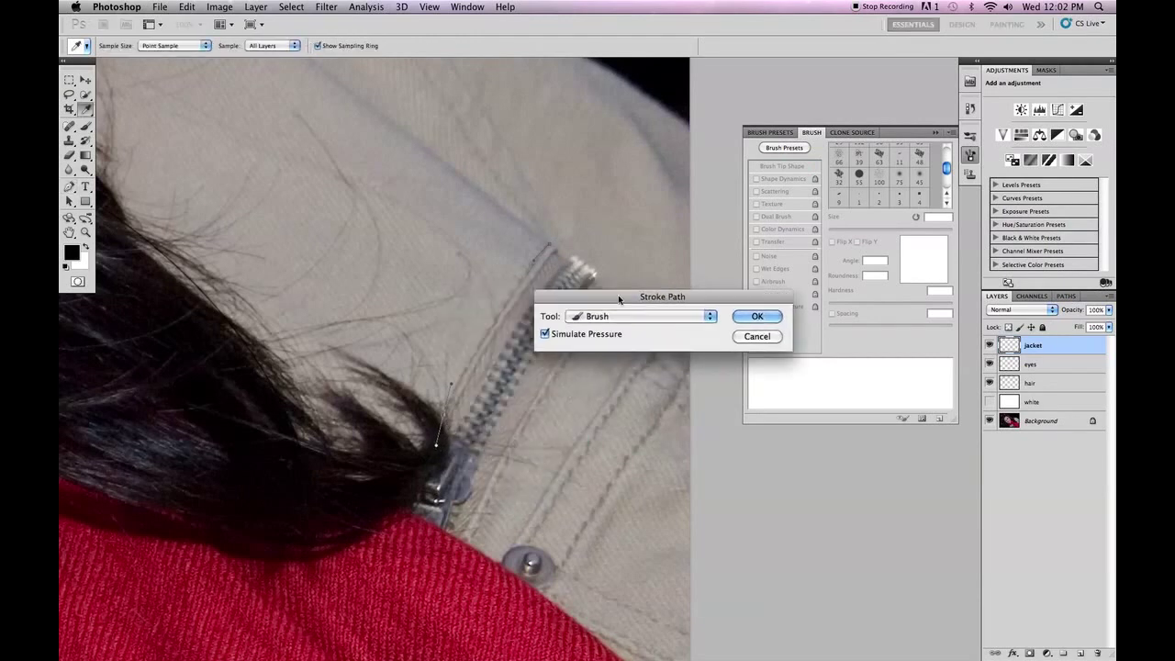
click(546, 335)
click(757, 316)
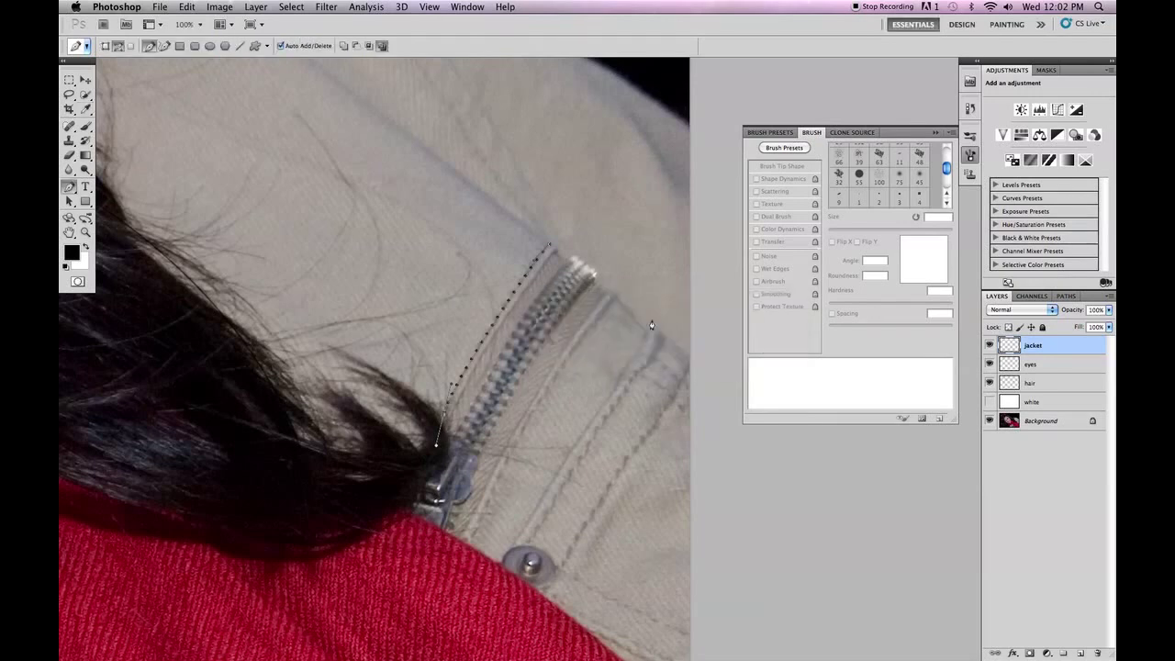
right_click(563, 332)
click(602, 347)
Step: Add a dotted stitch line along the zipper's other edge and delete its path
drag(615, 303, 581, 346)
right_click(540, 456)
click(568, 539)
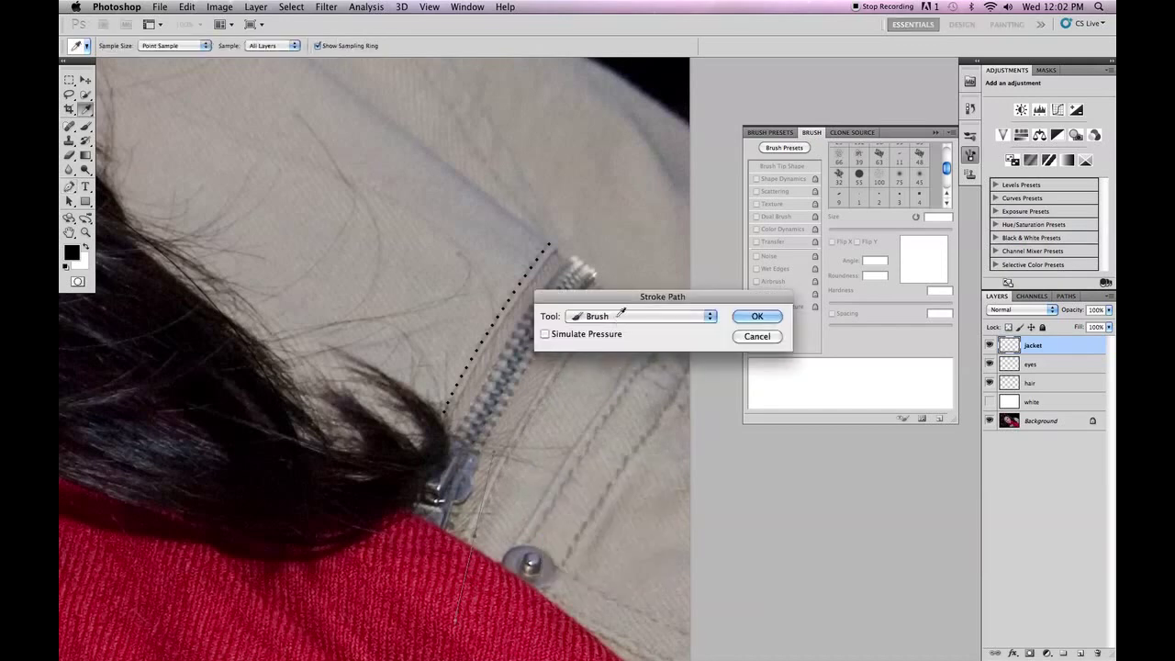
click(758, 315)
right_click(648, 330)
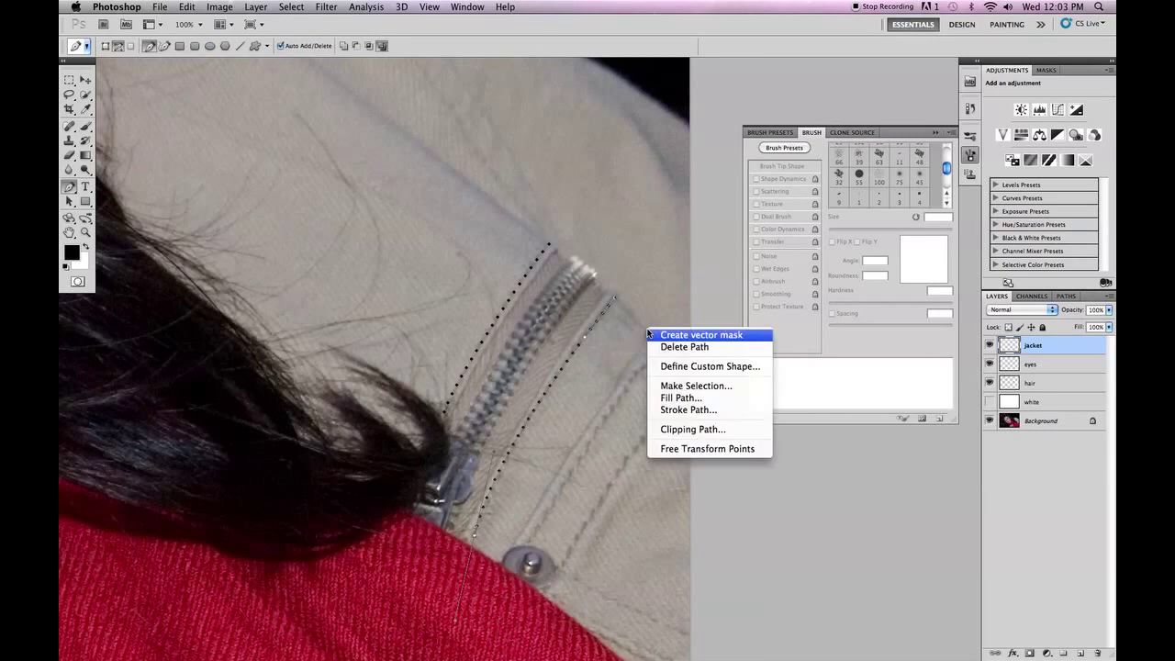
click(665, 349)
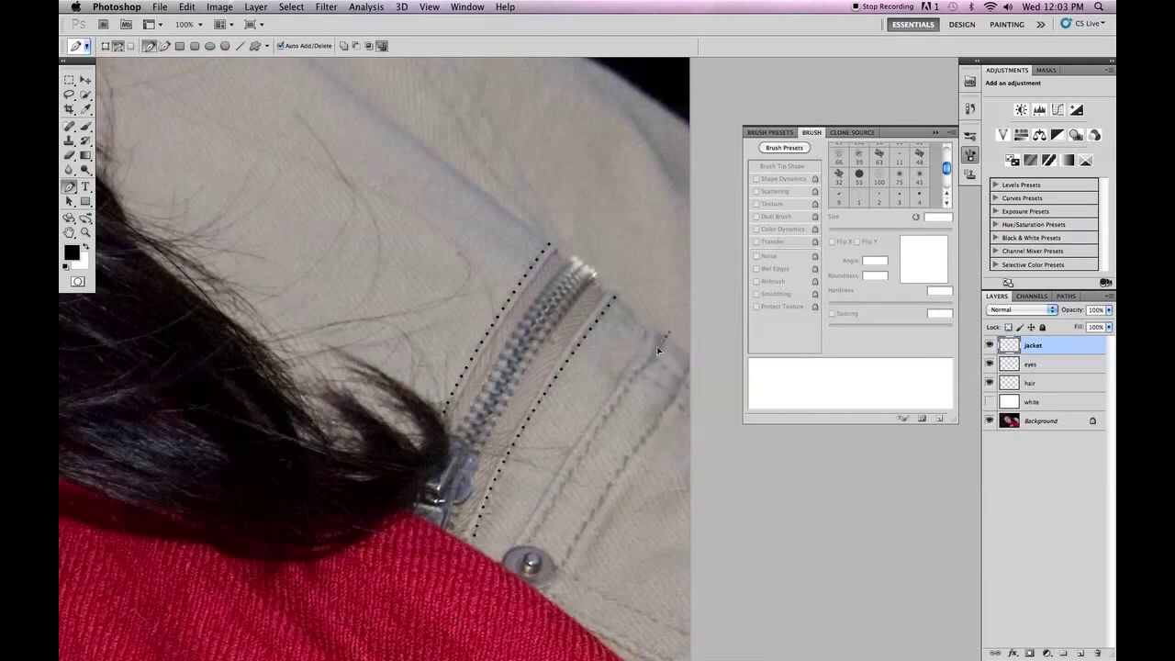
Step: Stroke a line along the jacket's right seam and delete the path
drag(528, 547, 537, 514)
right_click(581, 462)
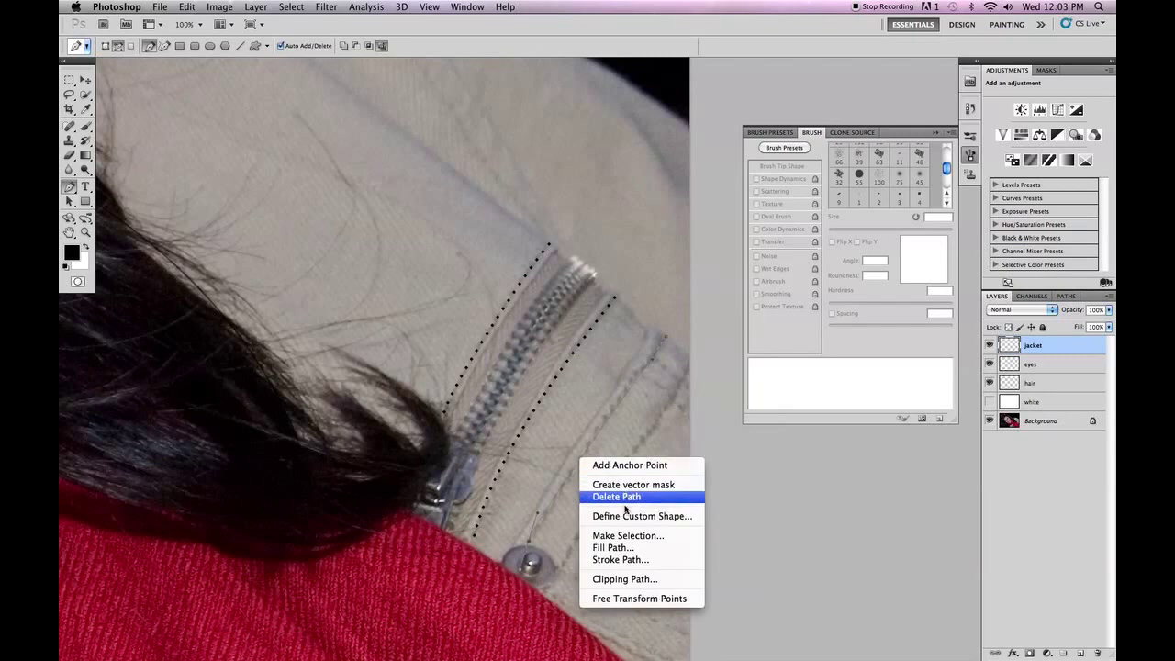
click(623, 559)
key(Return)
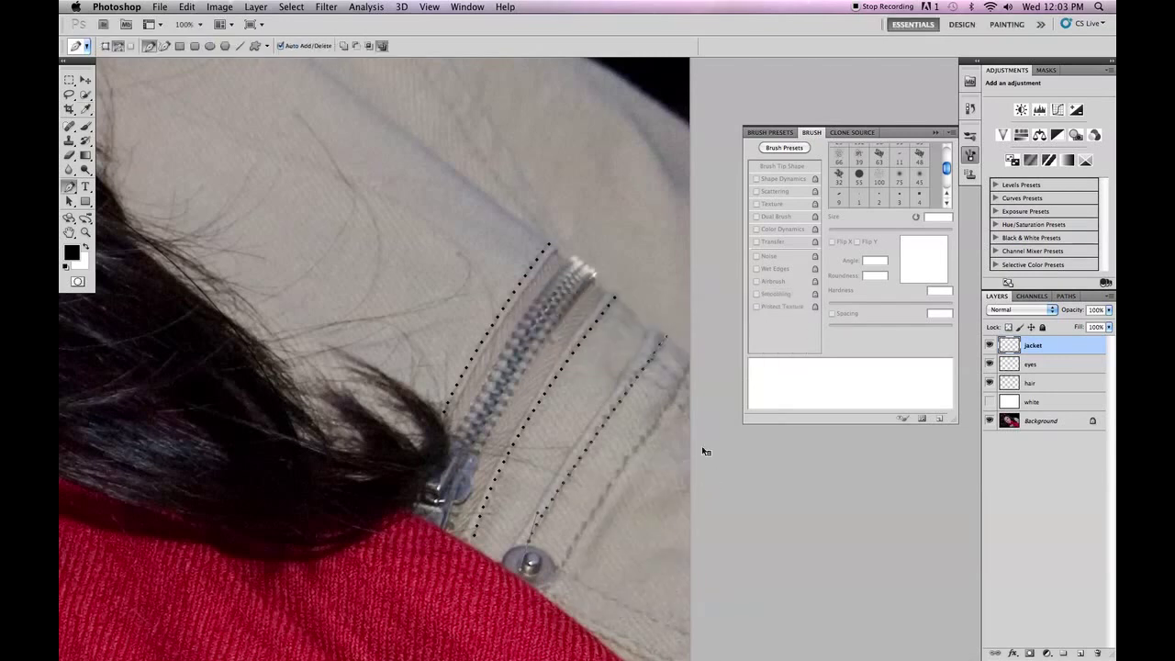
right_click(672, 406)
click(703, 426)
Step: Zoom out to the full portrait, pan toward the face and scarf, and zoom to 50%
key(super+0)
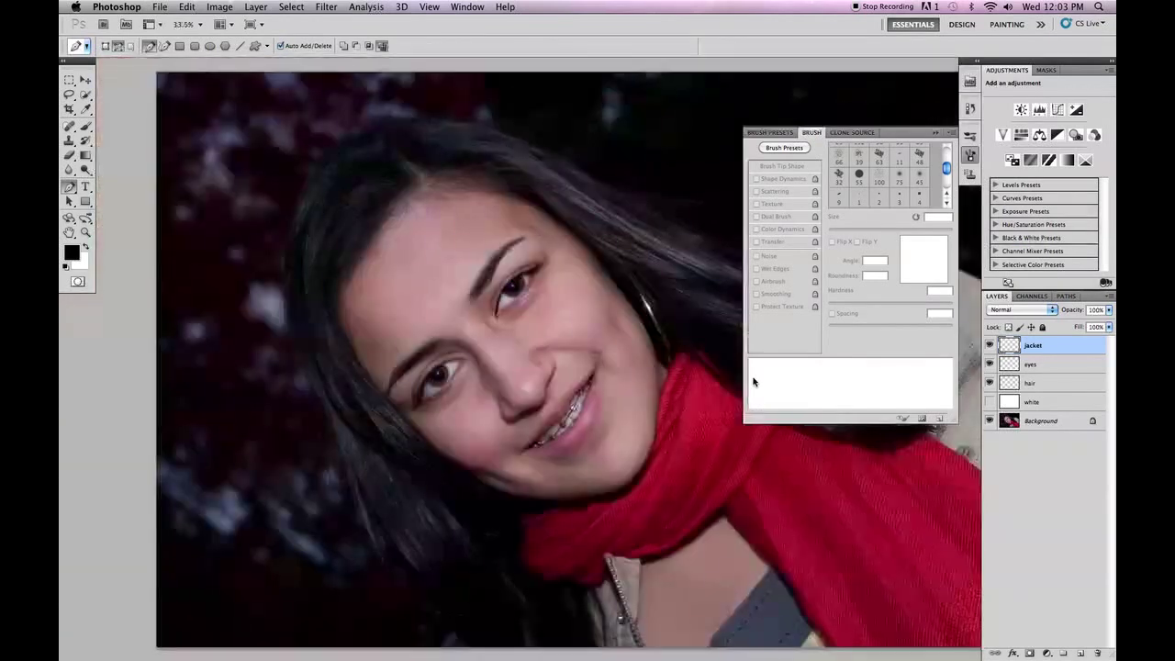
drag(648, 493, 562, 443)
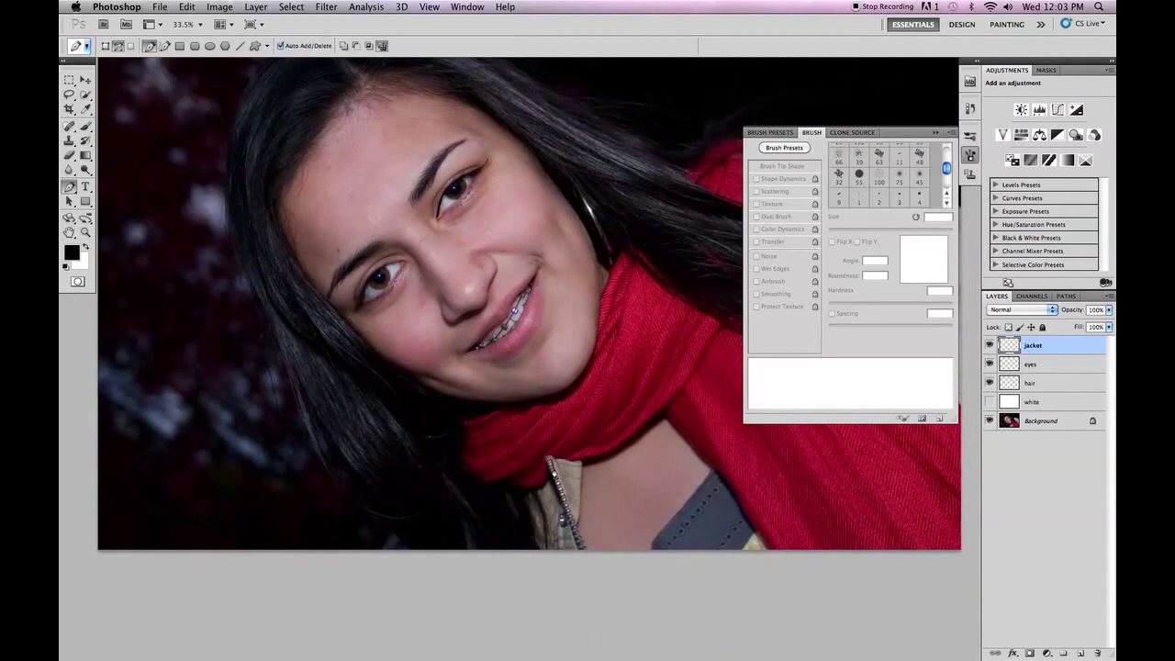
scroll(551, 486, right, 5)
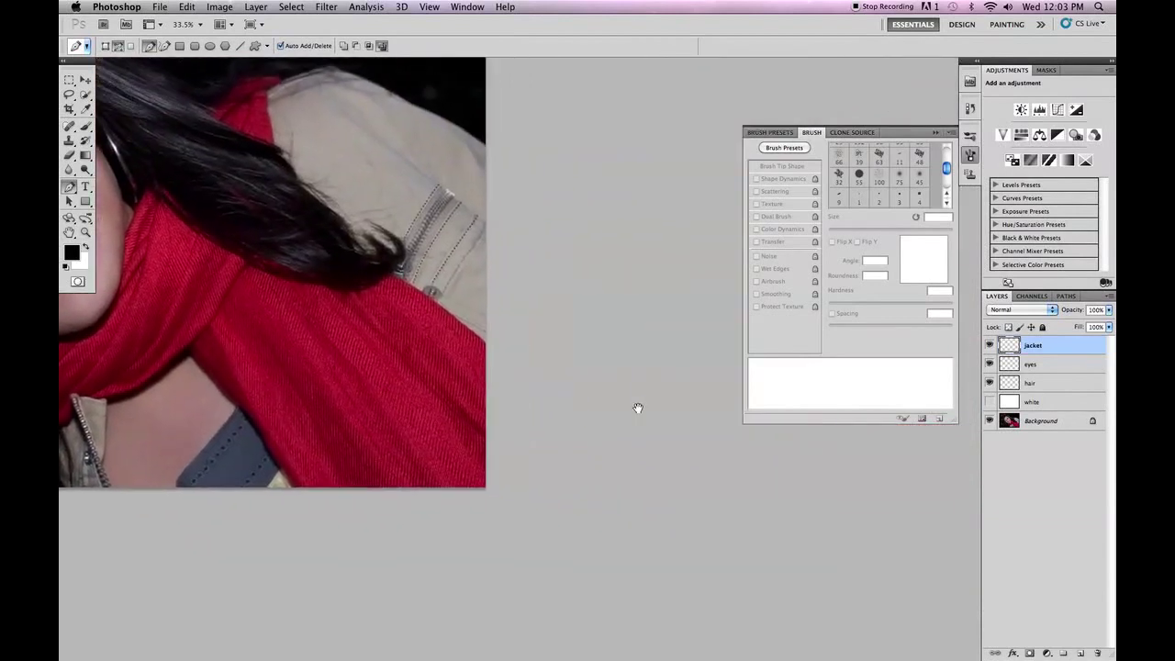
scroll(759, 445, left, 3)
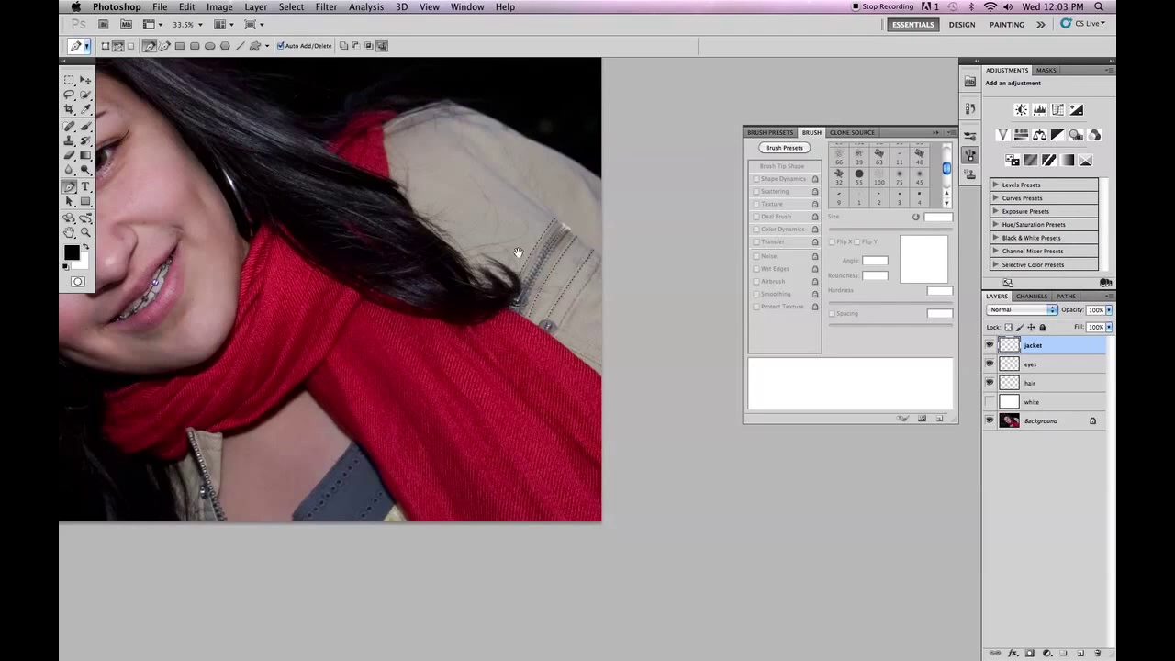
drag(577, 279, 610, 294)
key(ctrl+z)
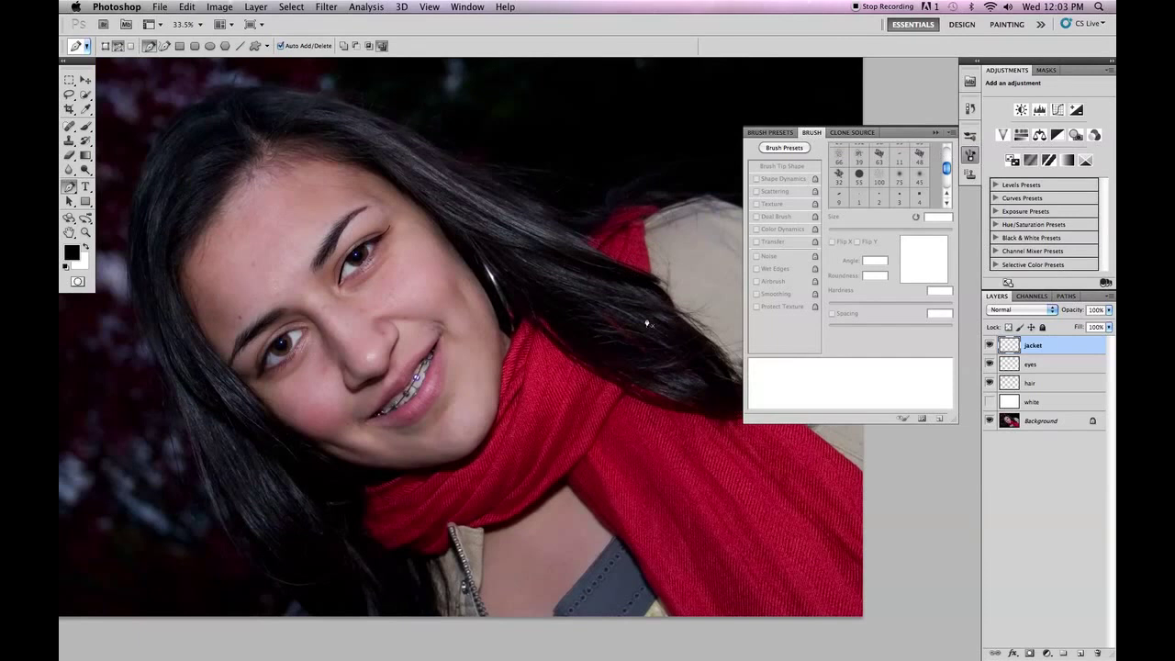
key(super+equal)
Step: Pick the 45 px round brush tip with 100% hardness and 1% spacing
drag(680, 349, 593, 302)
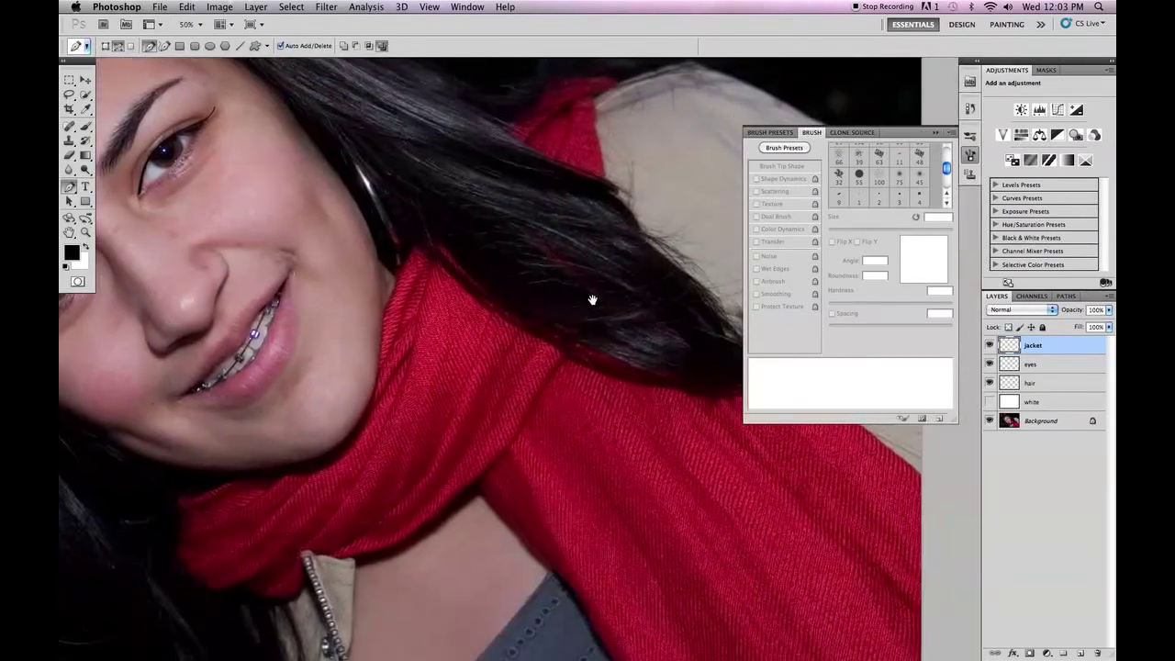
click(772, 134)
key(b)
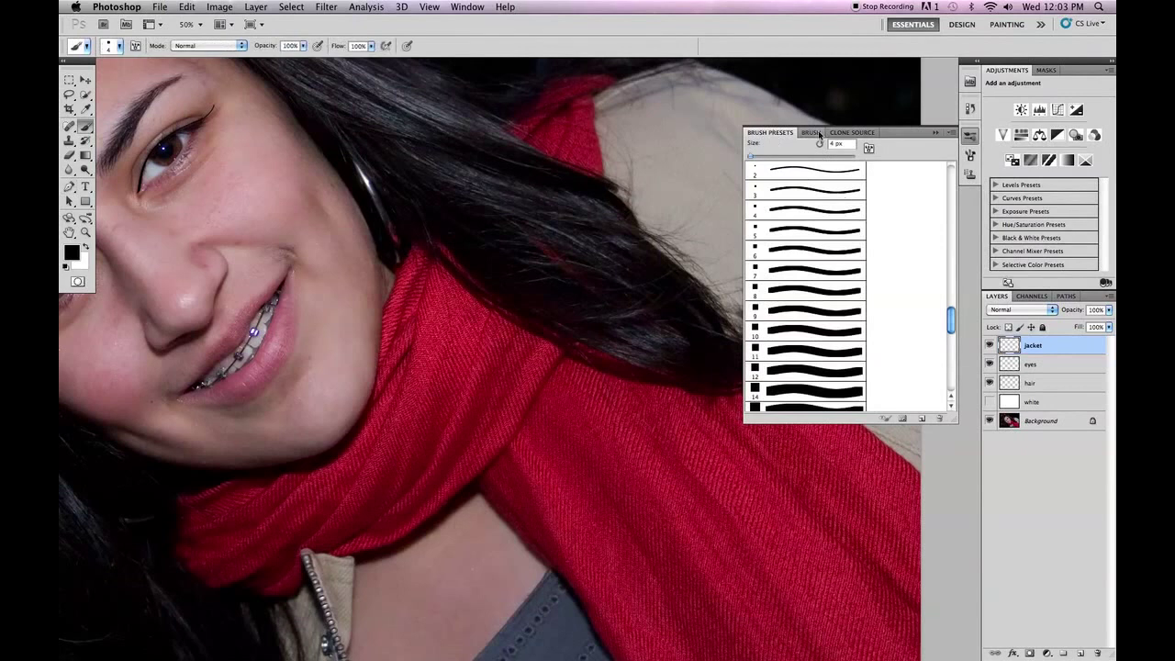
click(811, 133)
click(921, 176)
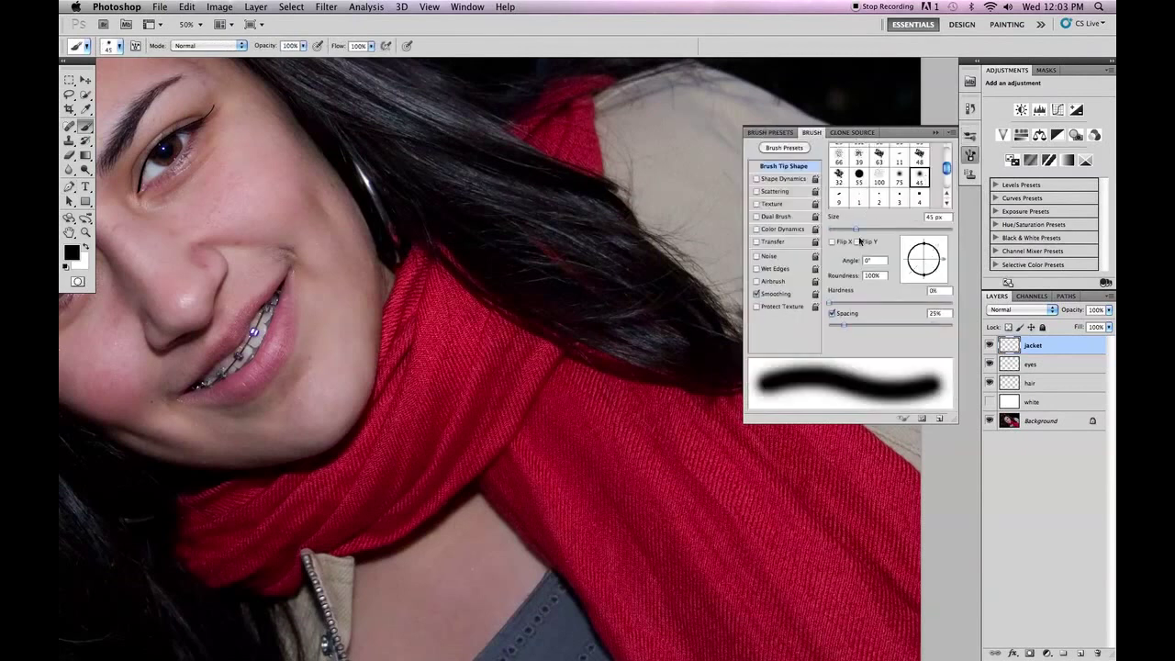
drag(832, 302, 978, 311)
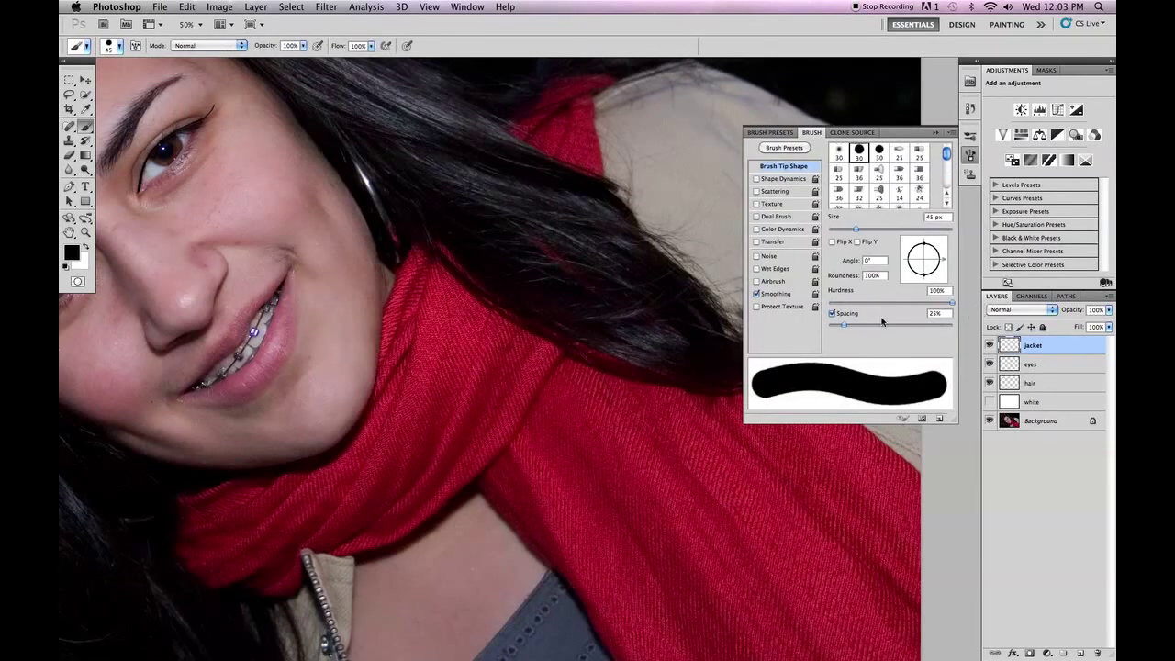
drag(842, 329, 813, 330)
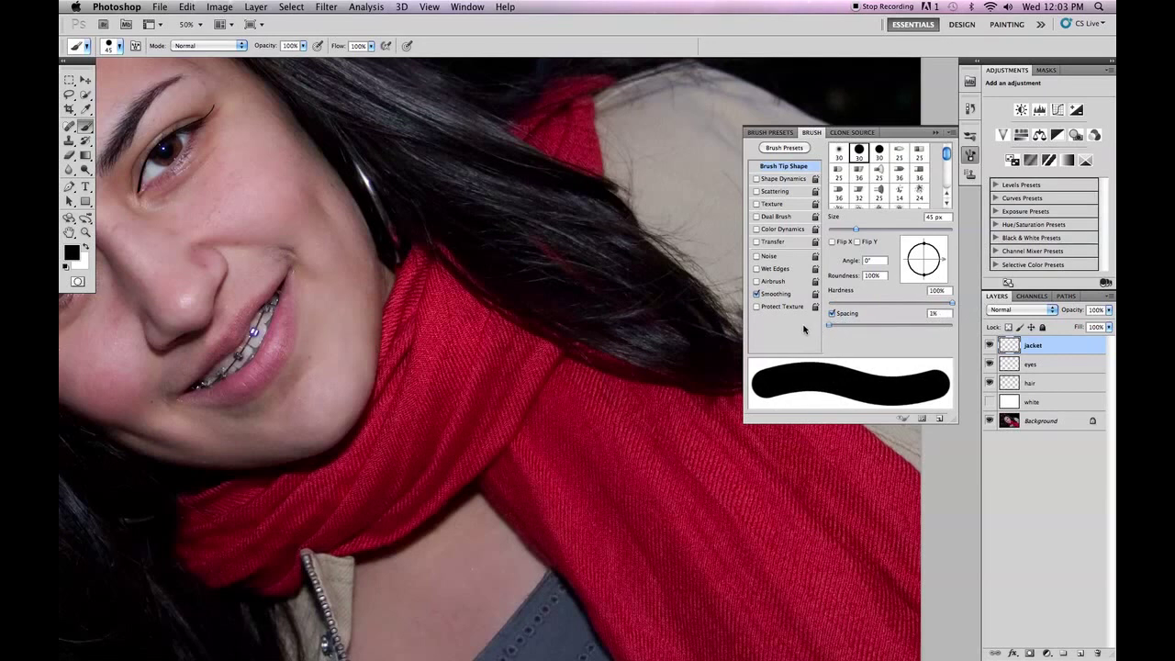
Step: Set the brush to 8 px, angle -135°, roundness 35%, and enable Shape Dynamics
click(832, 230)
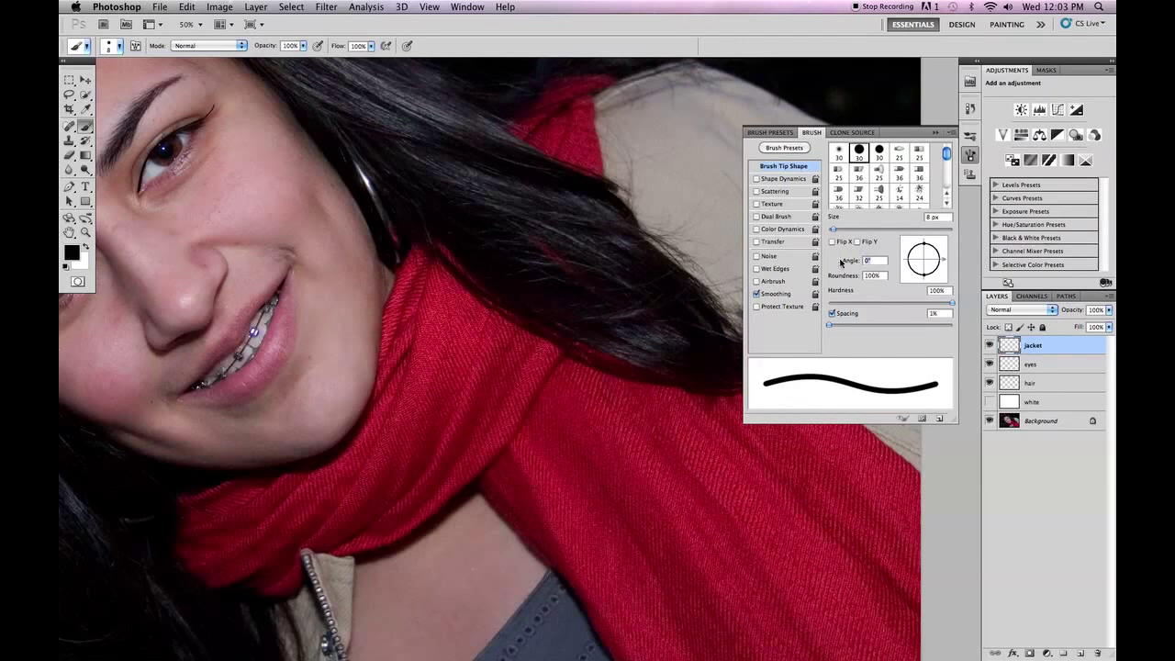
text(-16)
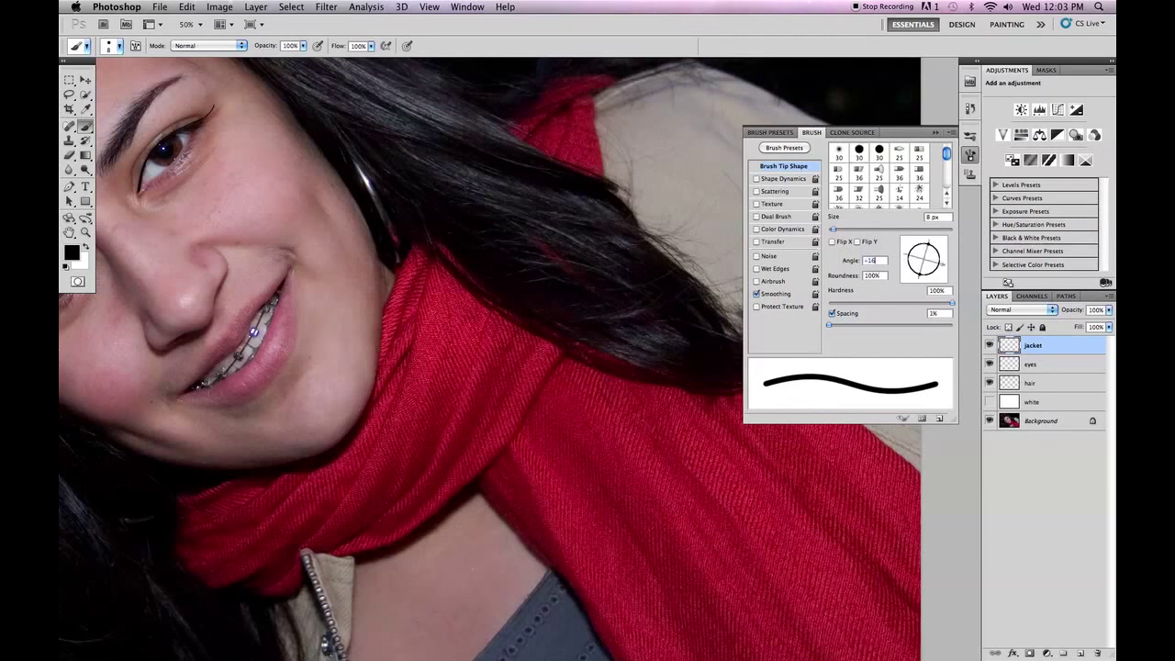
key(BackSpace)
text(35)
key(Tab)
text(35)
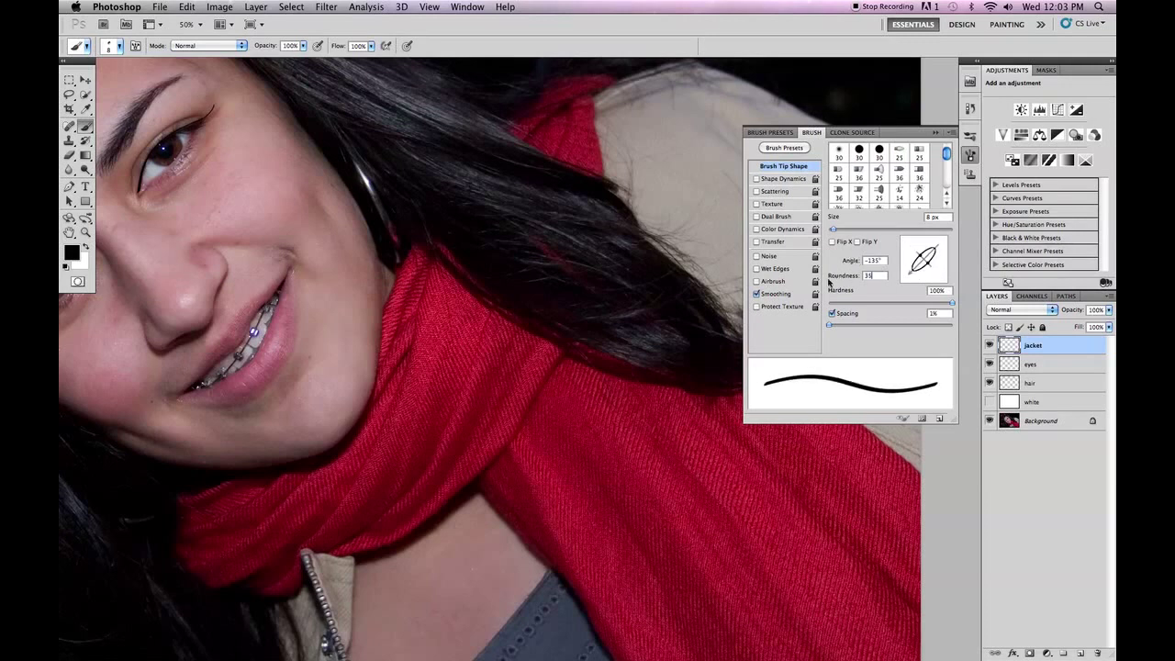
click(791, 179)
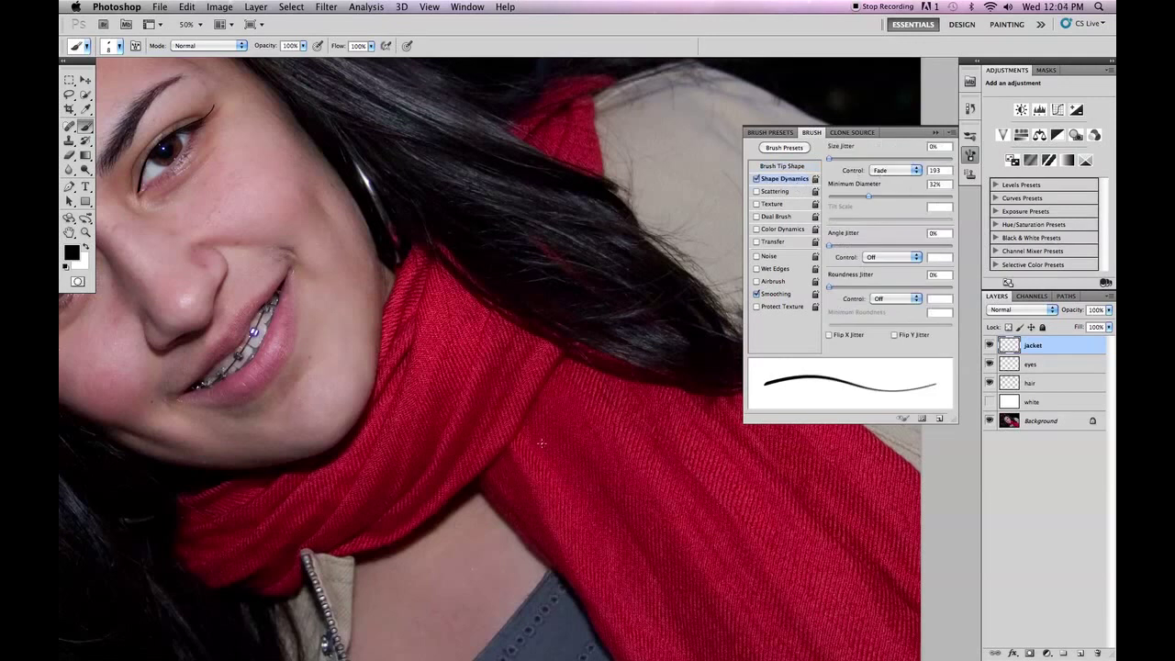
Step: Add a new empty layer named 'scarf' above the jacket layer
key(p)
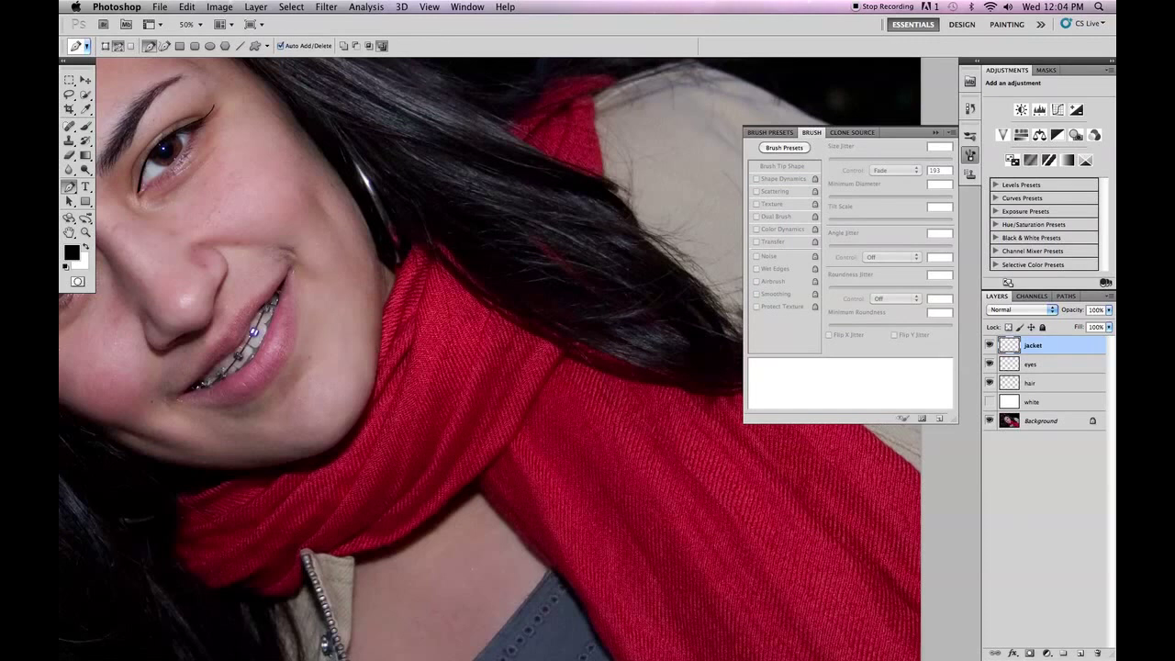
click(1081, 653)
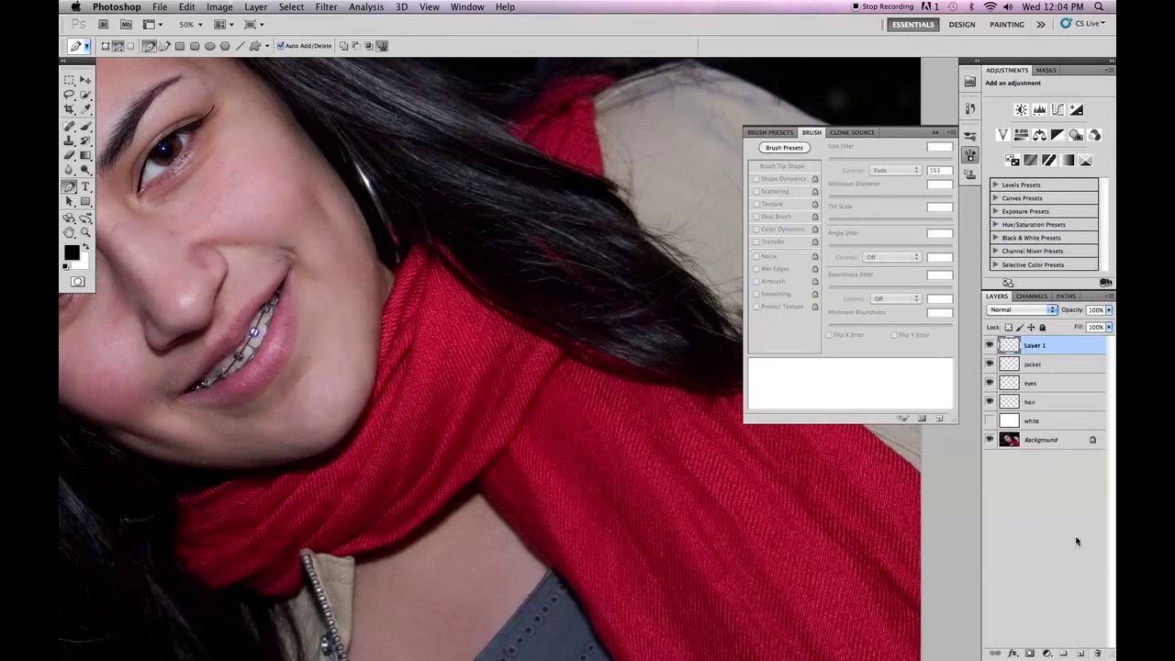
double_click(1034, 346)
text(scarf)
key(Return)
Step: Stroke a curved path along the scarf's edge with simulated pressure, then delete the path
drag(698, 419, 767, 379)
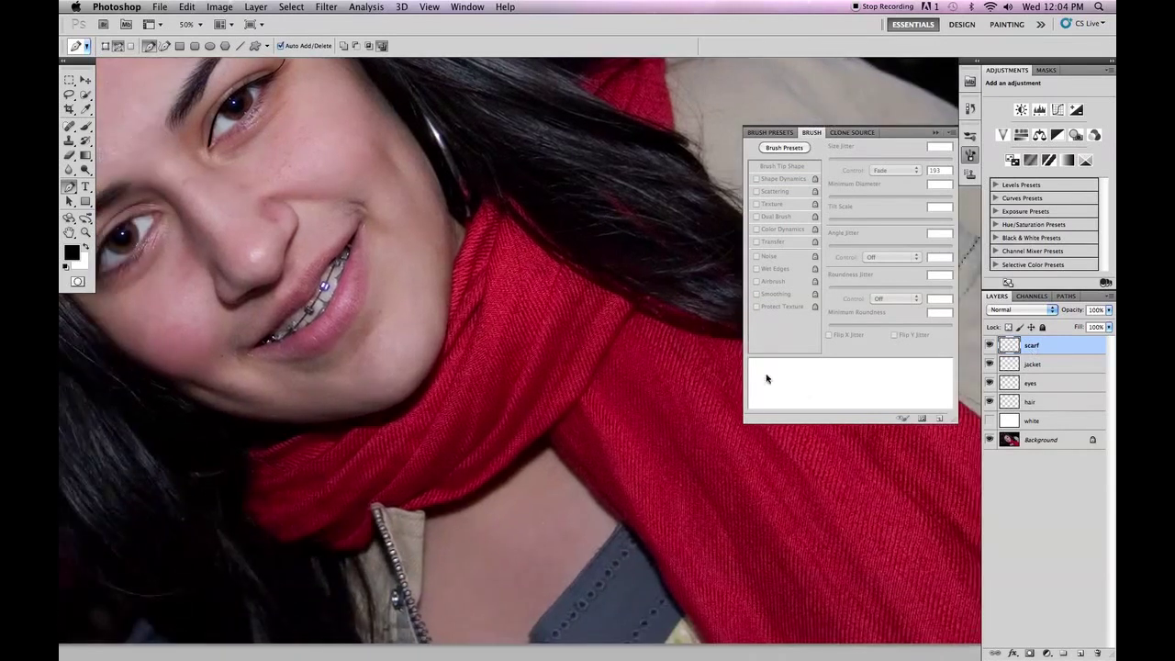
drag(413, 508, 441, 505)
drag(507, 464, 549, 427)
drag(645, 295, 695, 189)
right_click(611, 379)
click(664, 461)
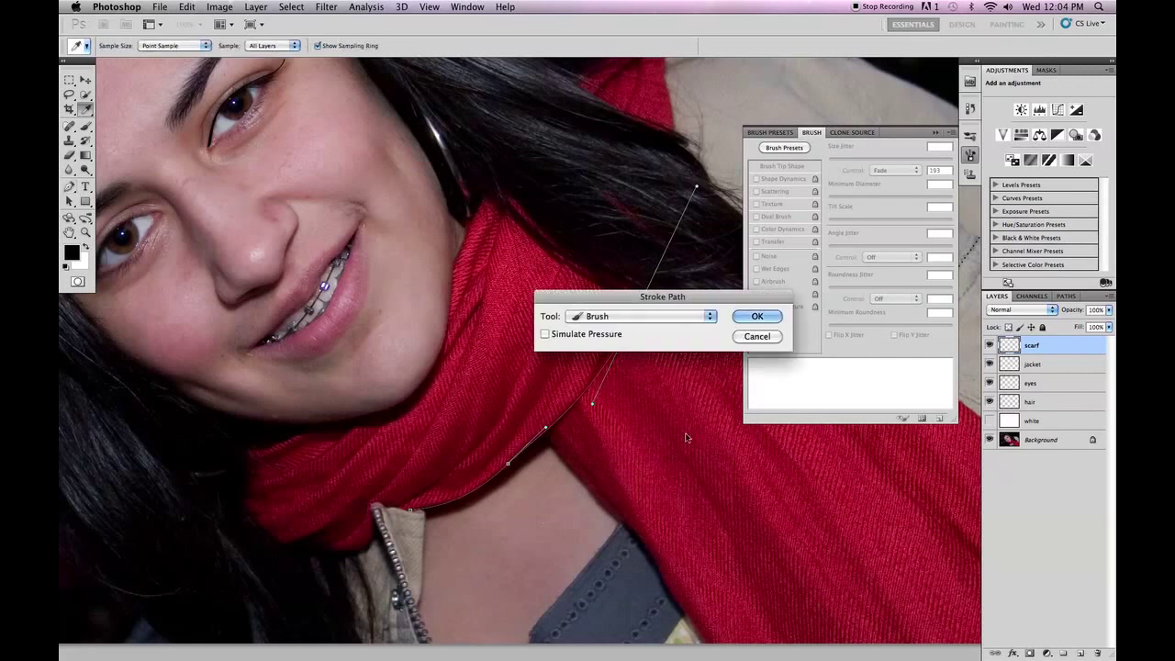
click(545, 335)
click(757, 316)
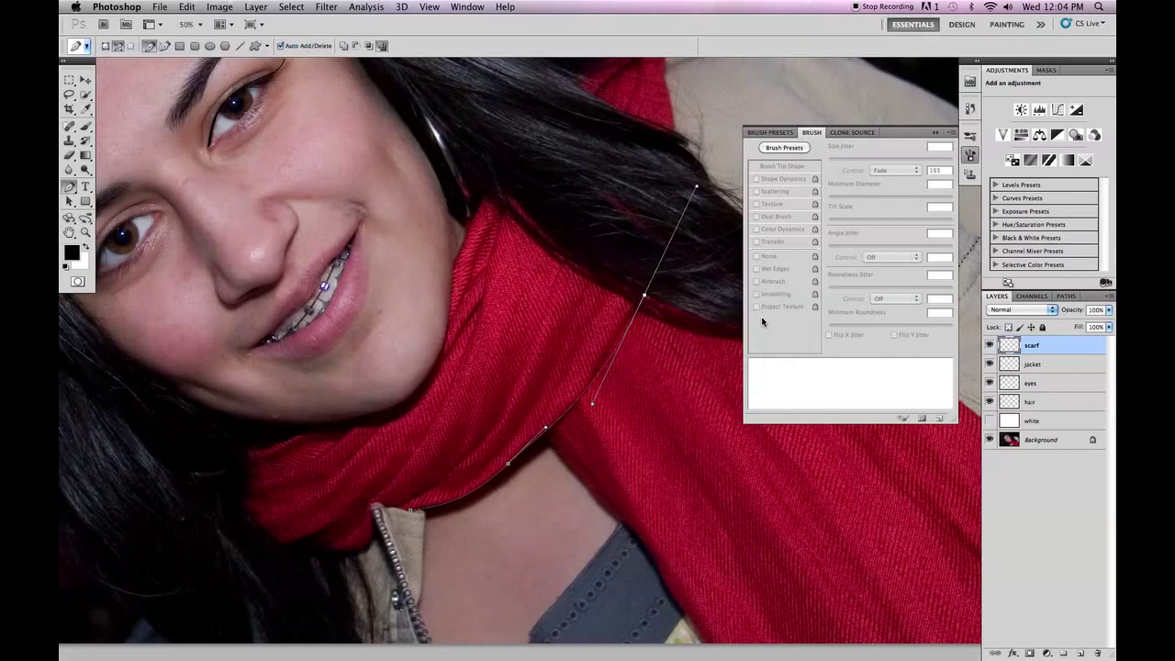
right_click(659, 332)
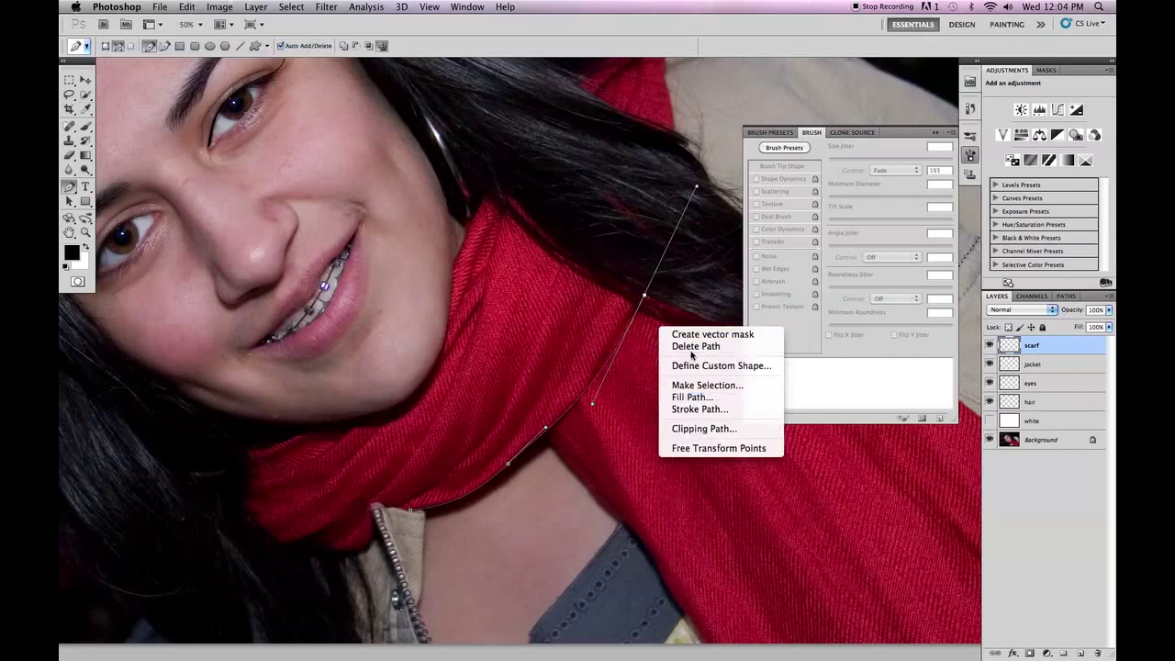
click(684, 349)
Step: Discard an unwanted scarf-fold path, then show the white layer and fit the canvas on screen
drag(668, 429, 540, 375)
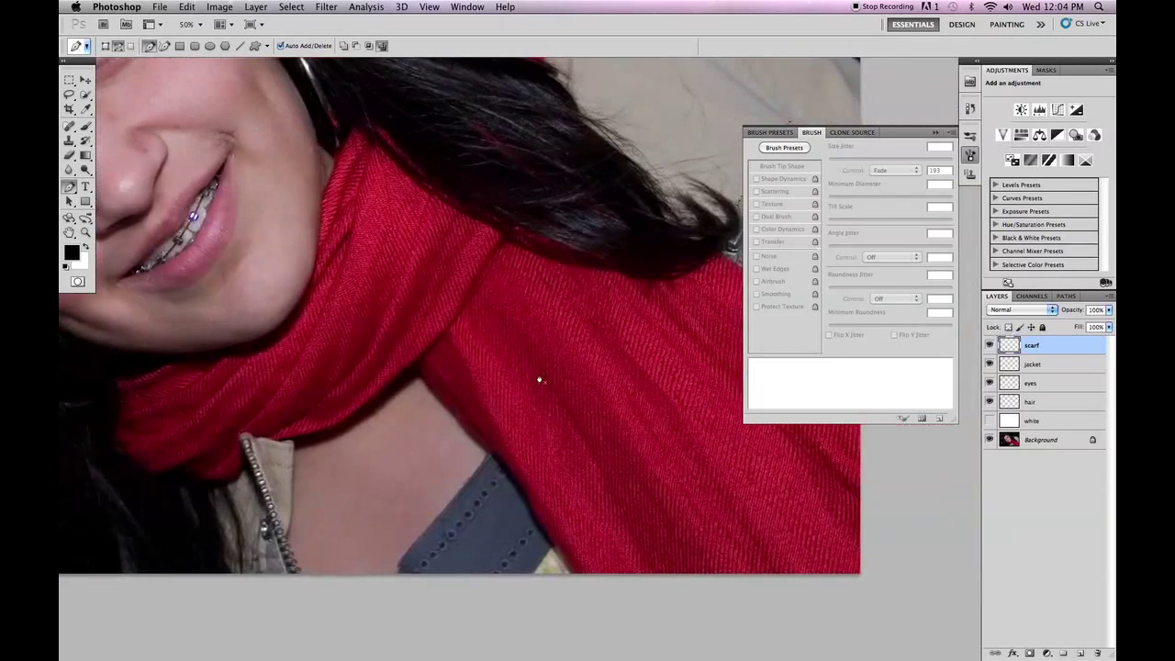
key(b)
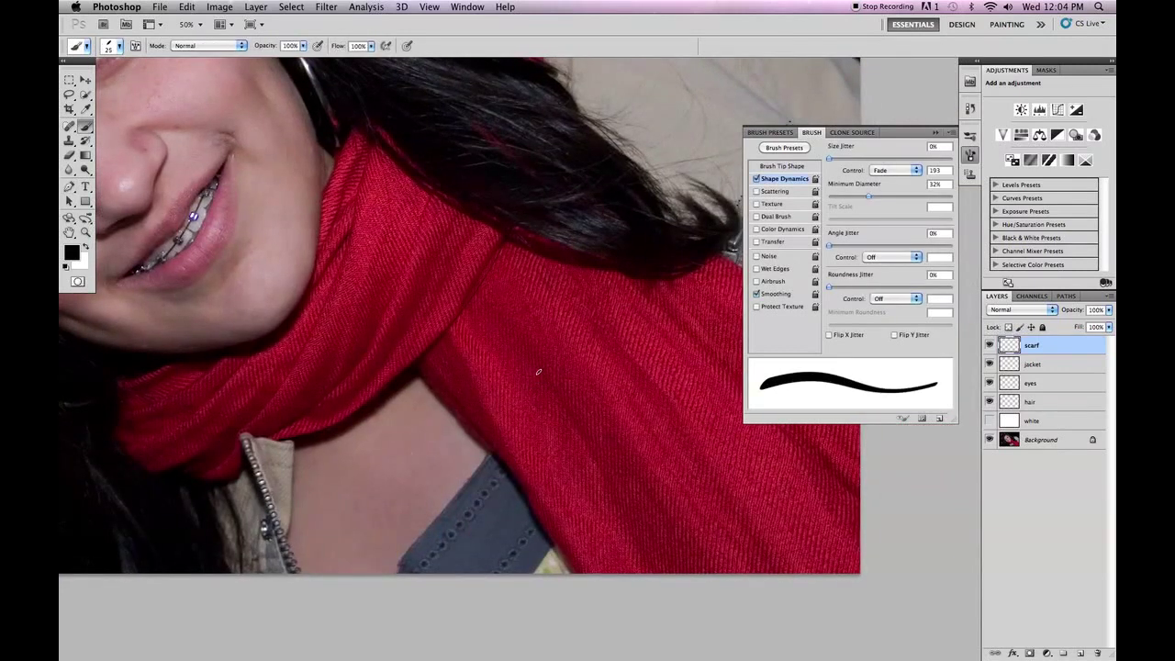
key(p)
drag(430, 379, 443, 398)
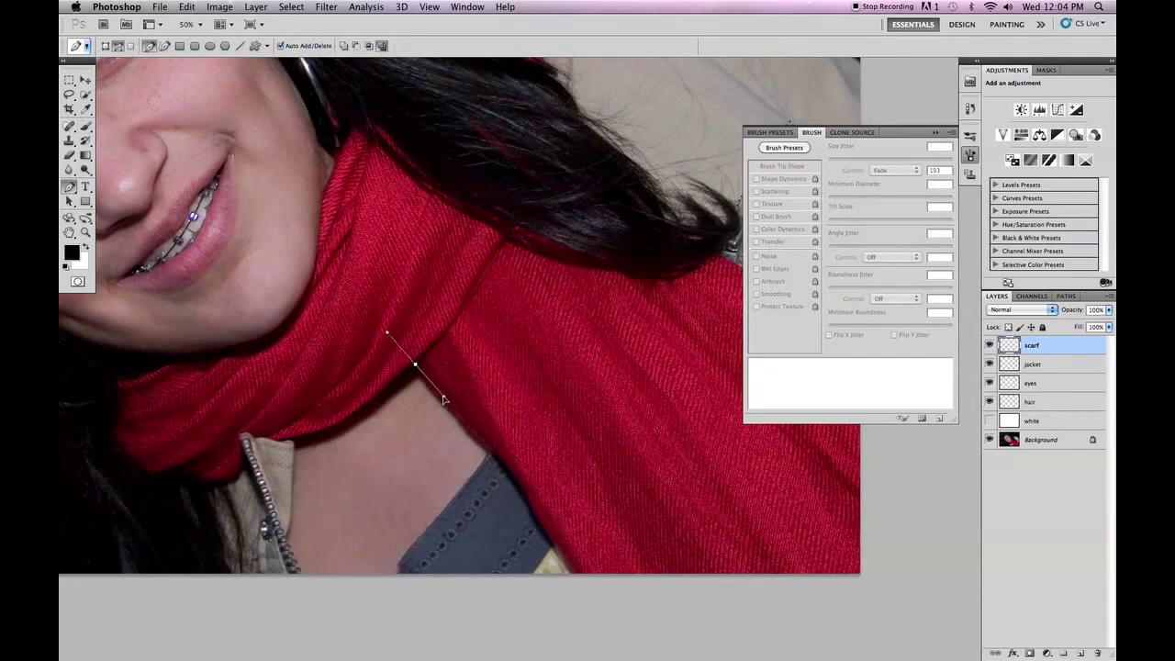
drag(570, 576, 627, 660)
right_click(570, 428)
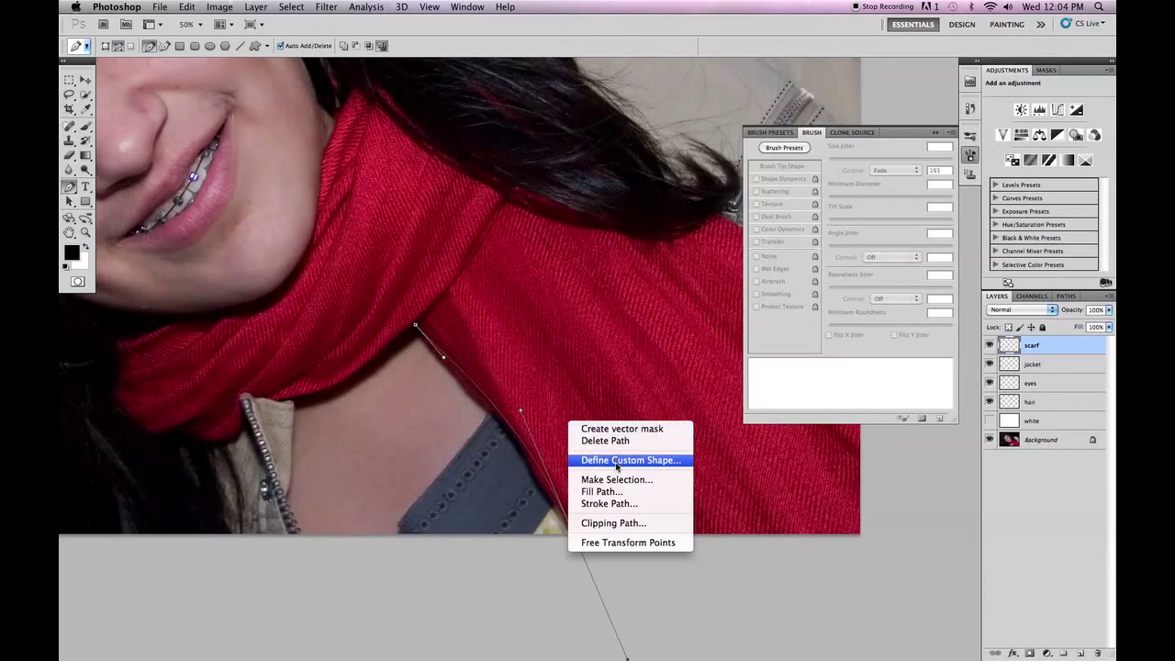
click(602, 503)
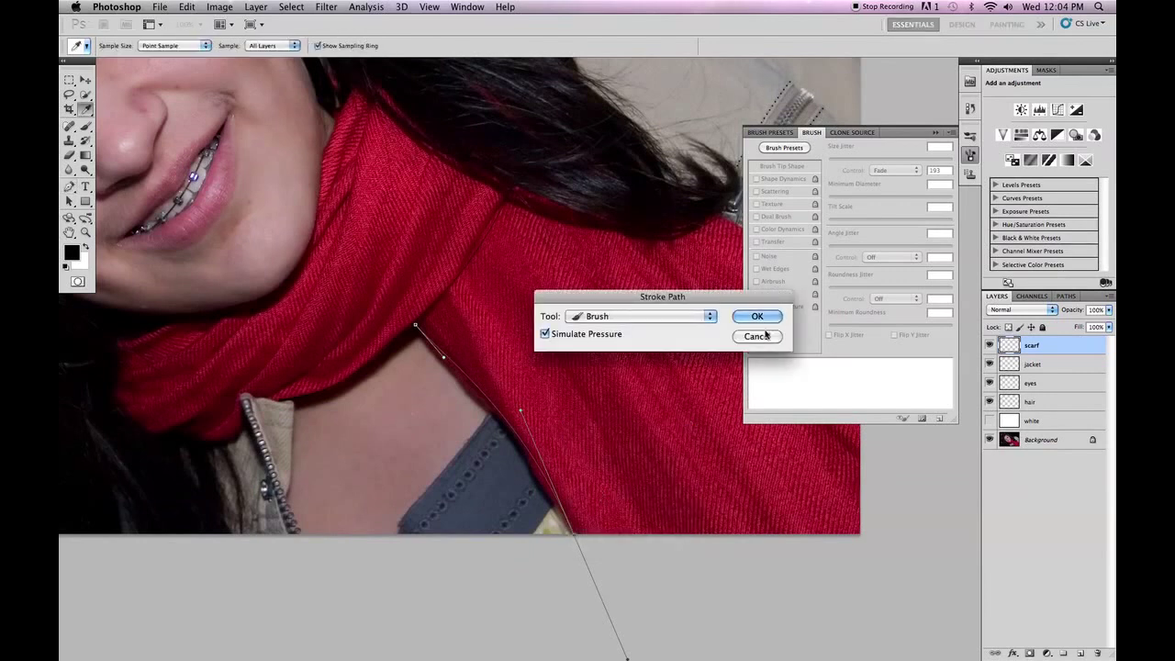
click(765, 336)
right_click(591, 390)
click(640, 408)
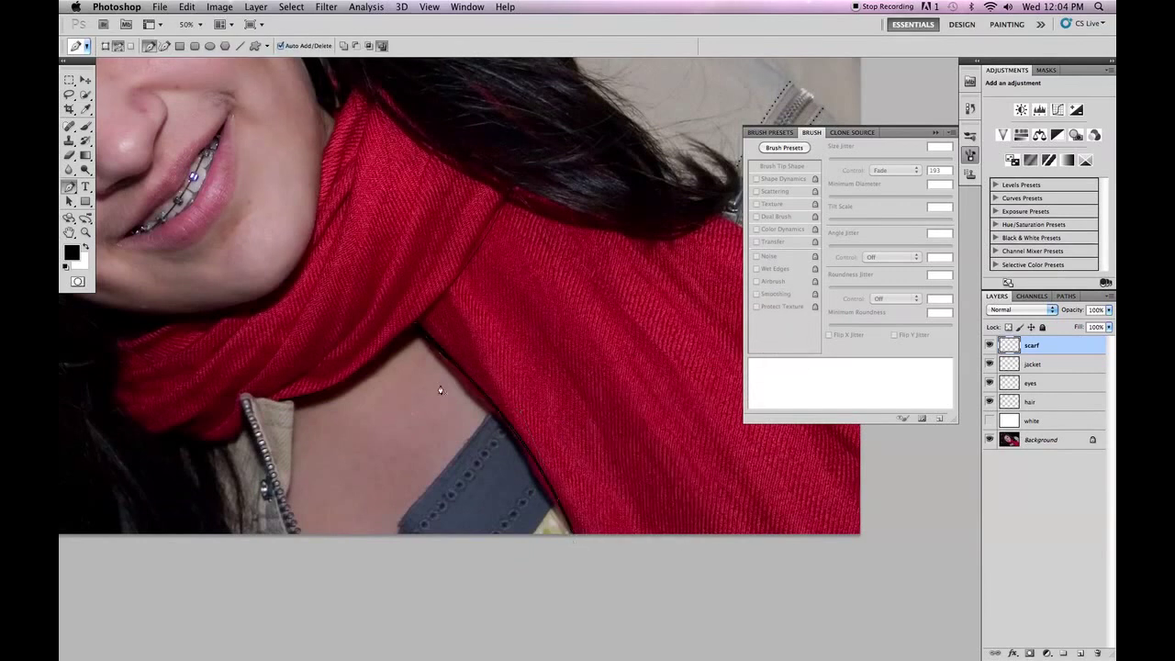
click(989, 420)
key(super+0)
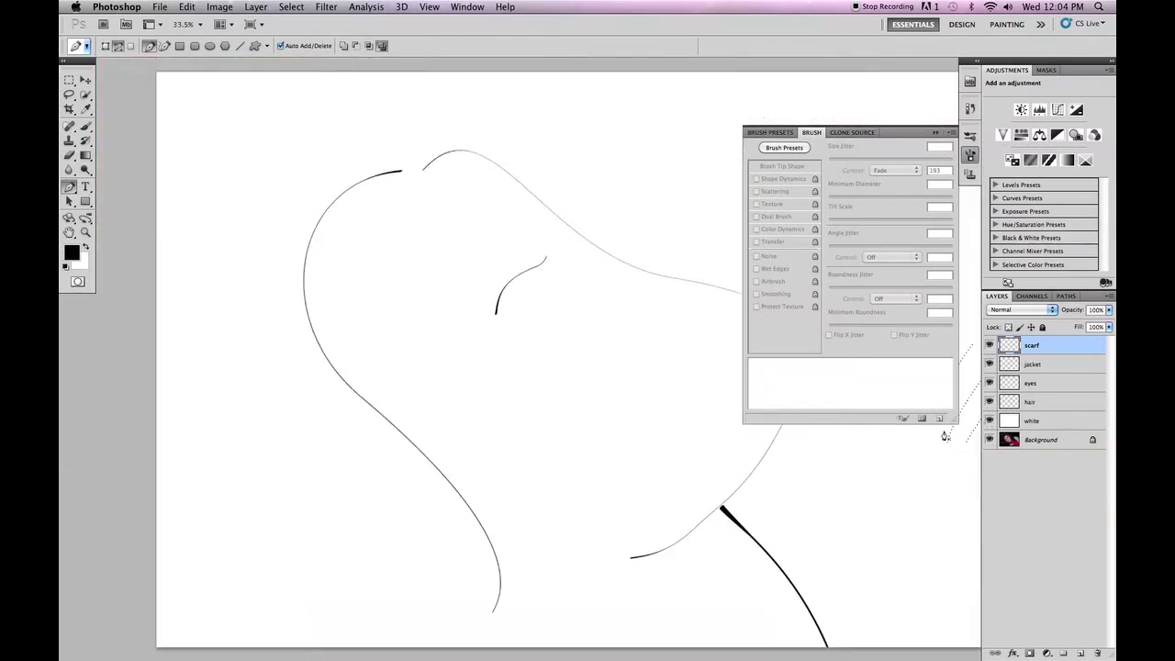
Step: Hide the white layer, use full-screen view, revert to Snapshot 1 and show the outlines group
click(990, 420)
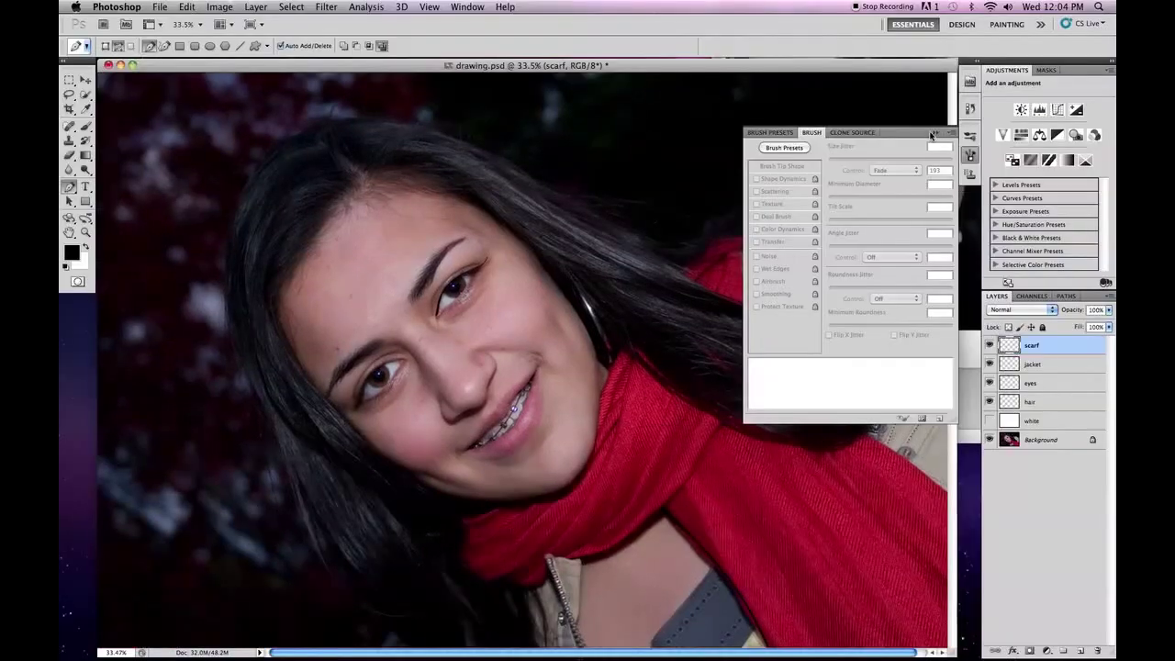
key(f)
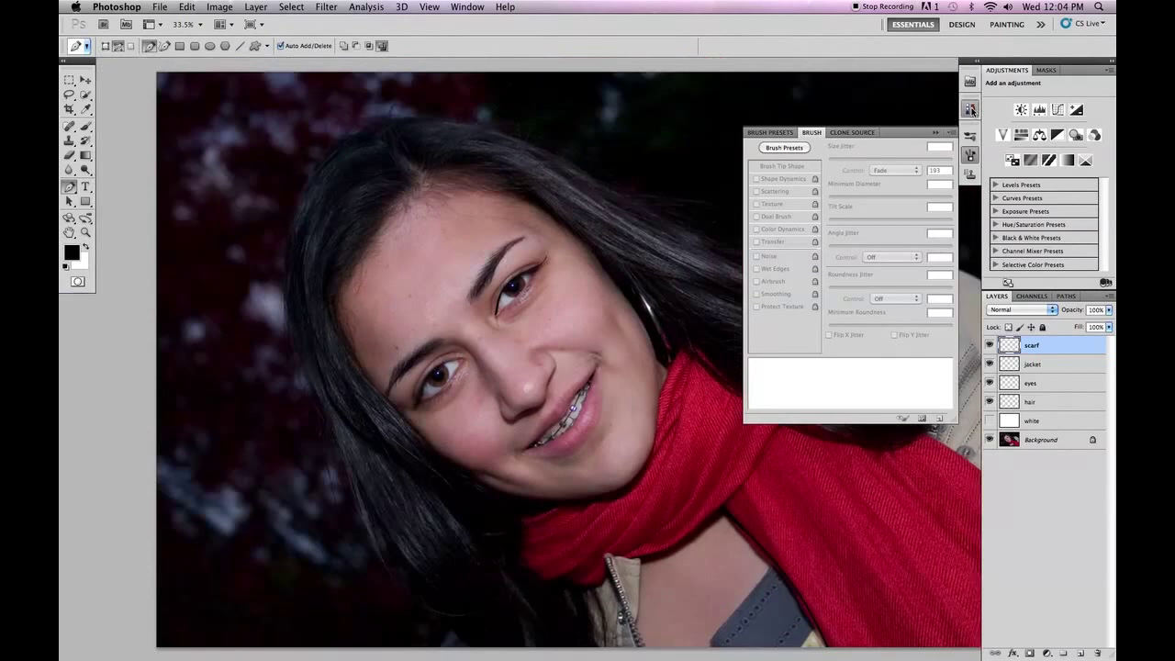
click(972, 108)
drag(953, 136, 953, 118)
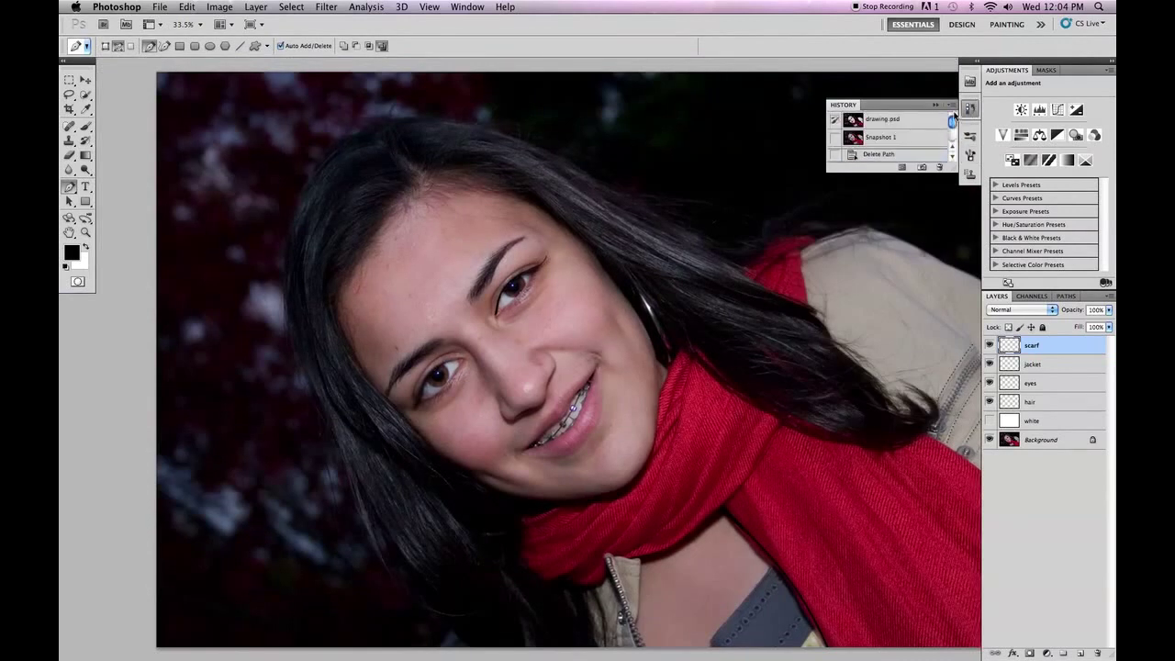
click(895, 138)
click(990, 343)
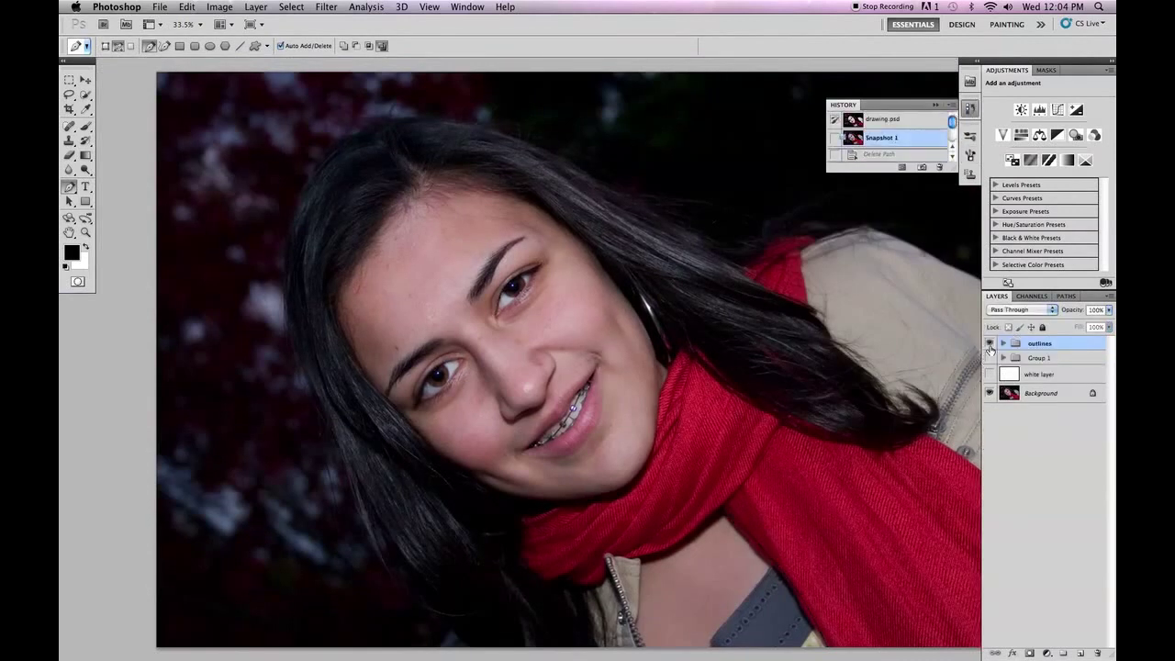
drag(794, 390, 705, 374)
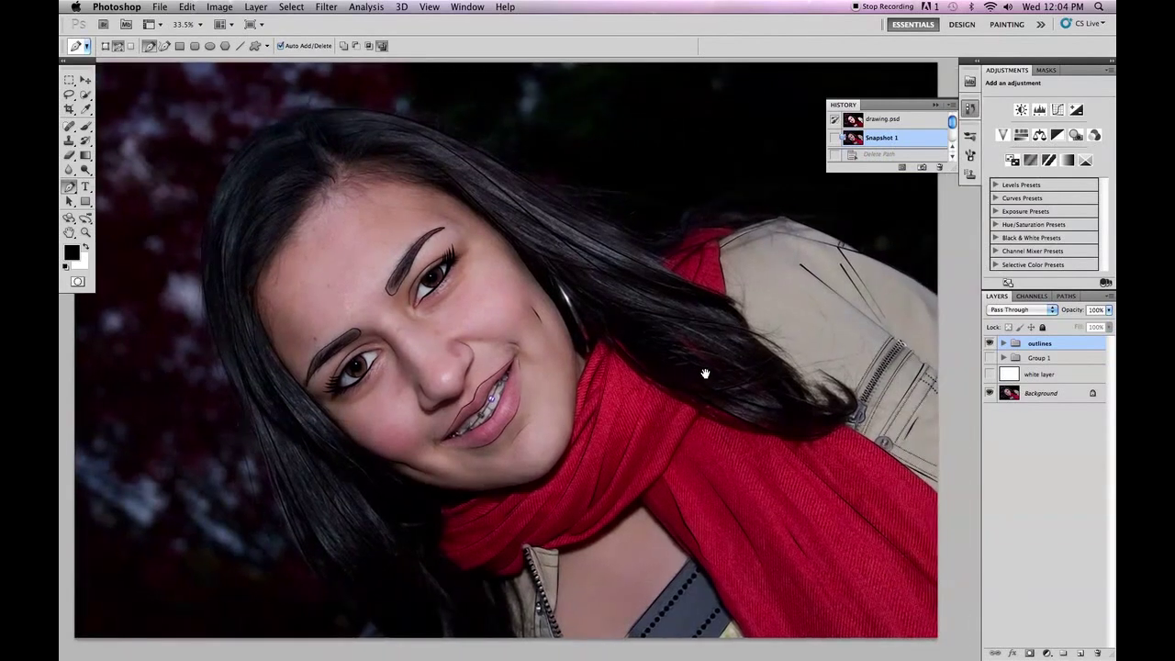
click(934, 106)
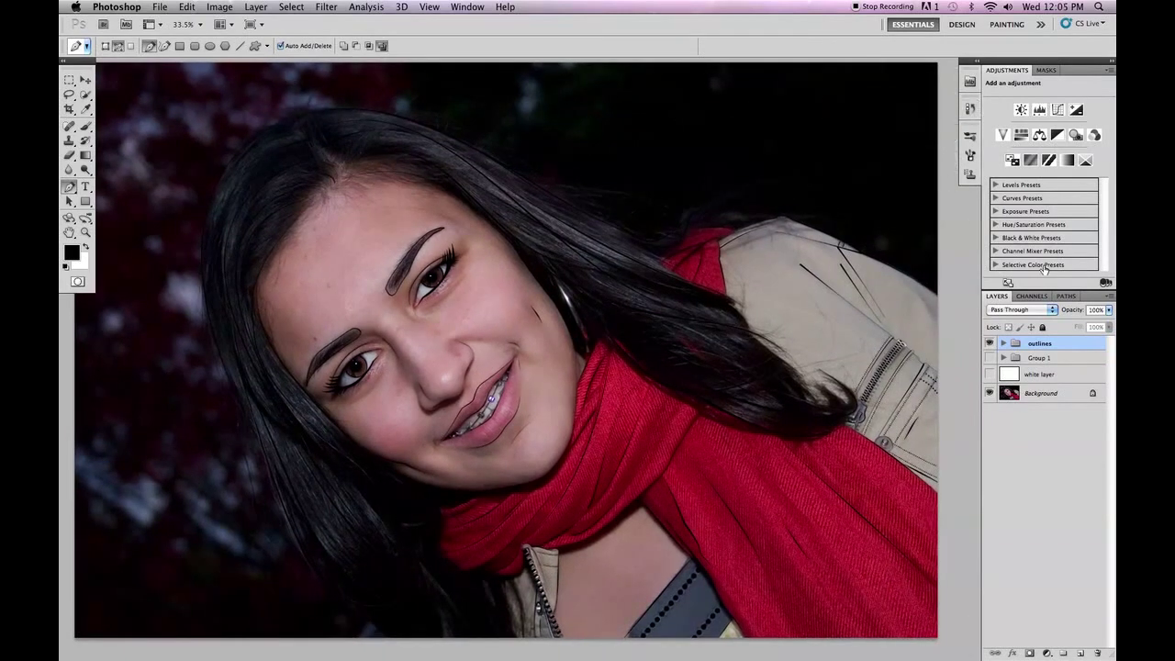
Step: Show the white layer, inspect the face and outline strokes at 300%, then return to 100%
click(989, 374)
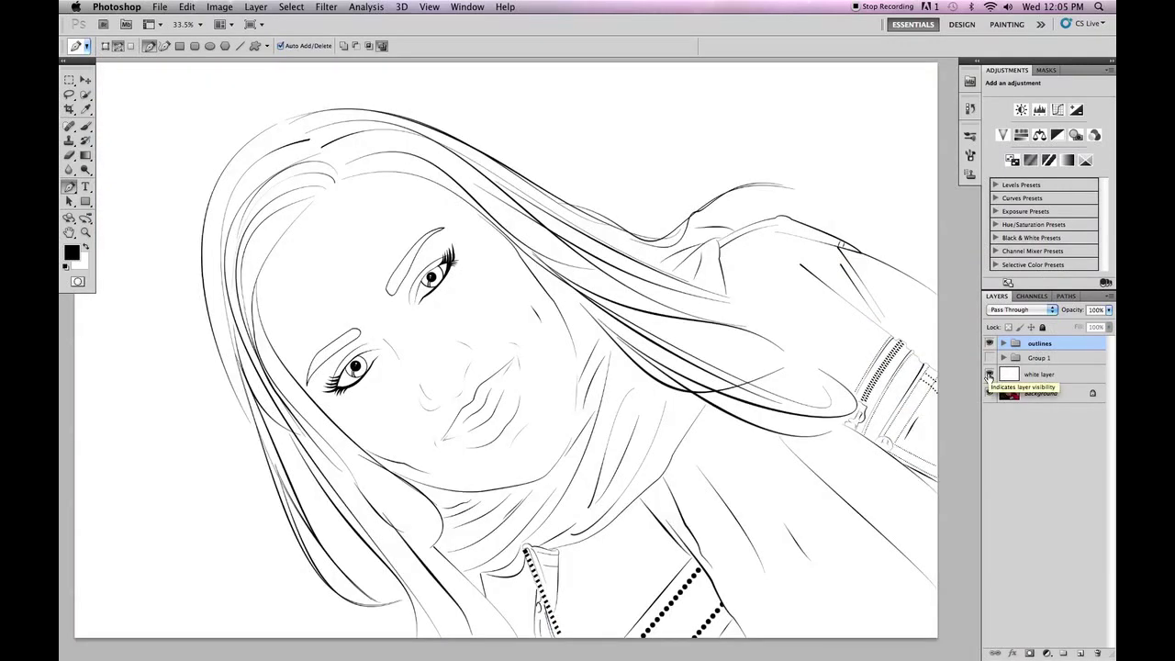
key(super+plus)
key(super+plus)
key(super+plus)
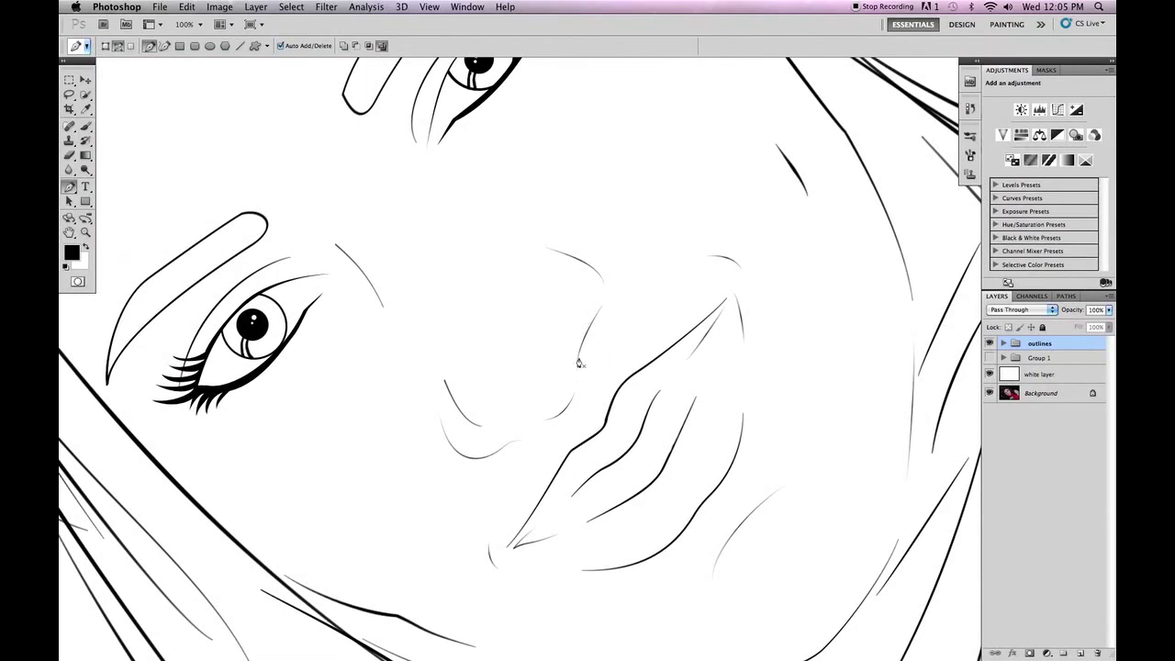
key(super+equal)
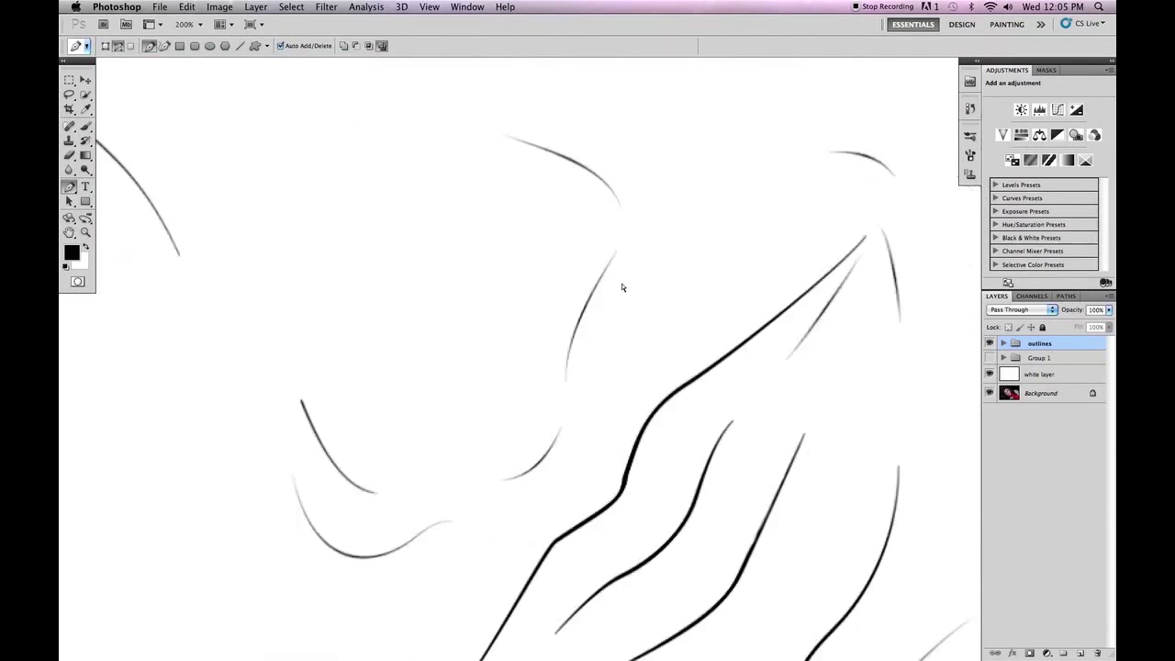
key(super+equal)
drag(582, 187, 643, 383)
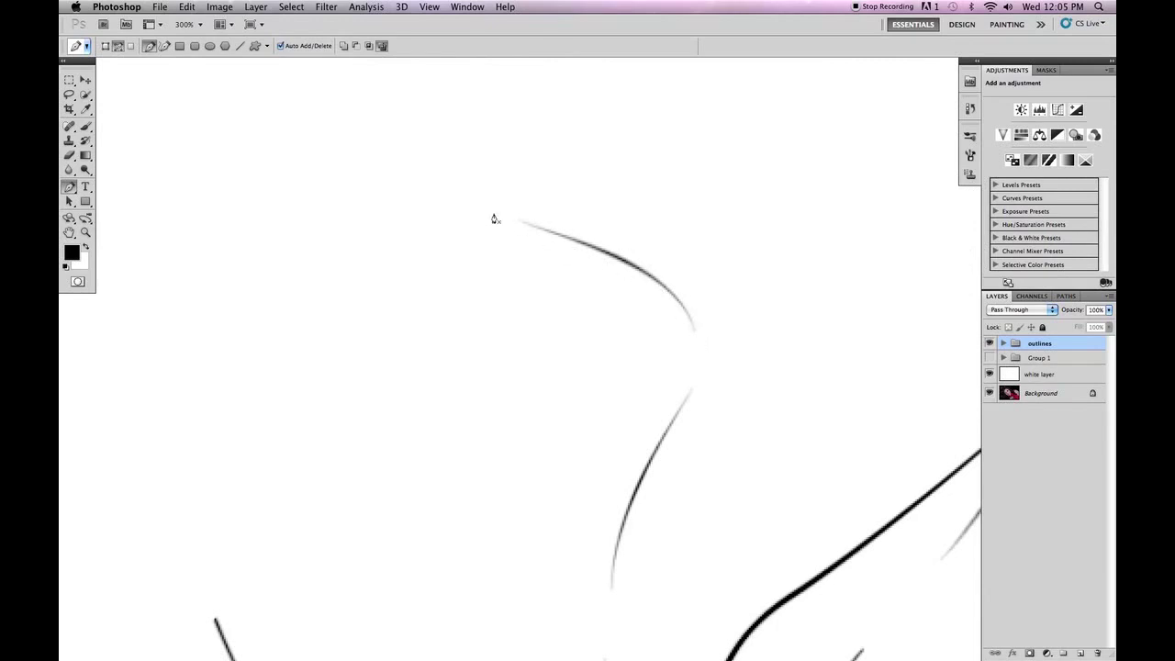
mouse_move(707, 438)
mouse_down()
mouse_move(640, 338)
mouse_move(622, 383)
mouse_move(682, 318)
mouse_move(564, 420)
mouse_move(629, 367)
mouse_move(726, 257)
mouse_up()
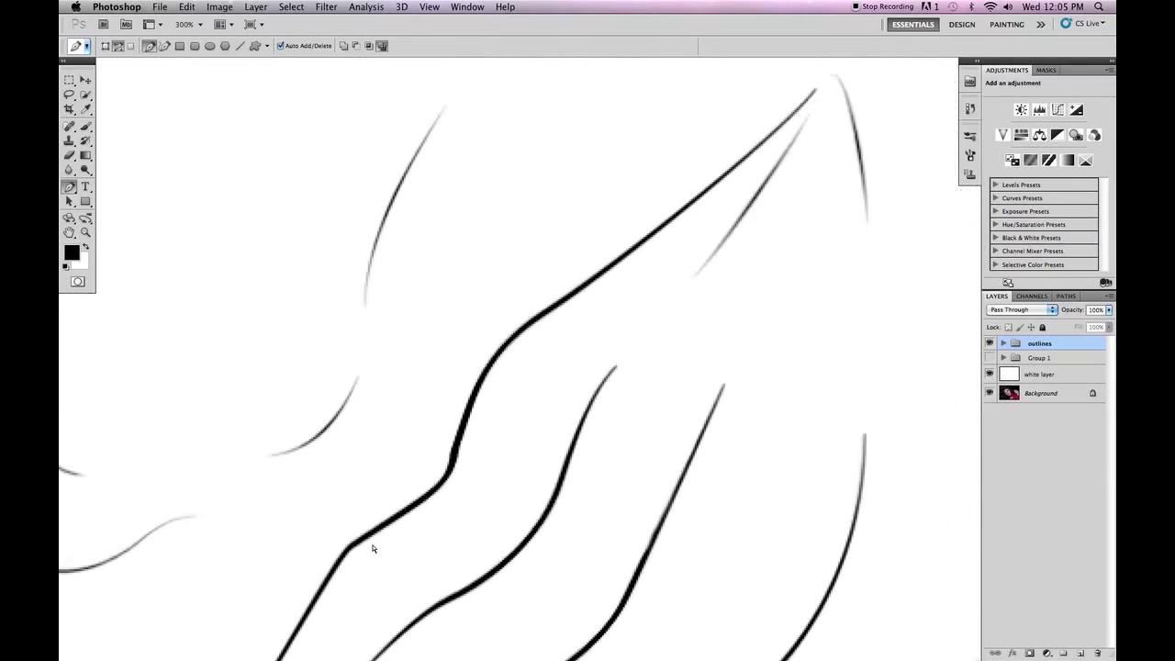
key(super+1)
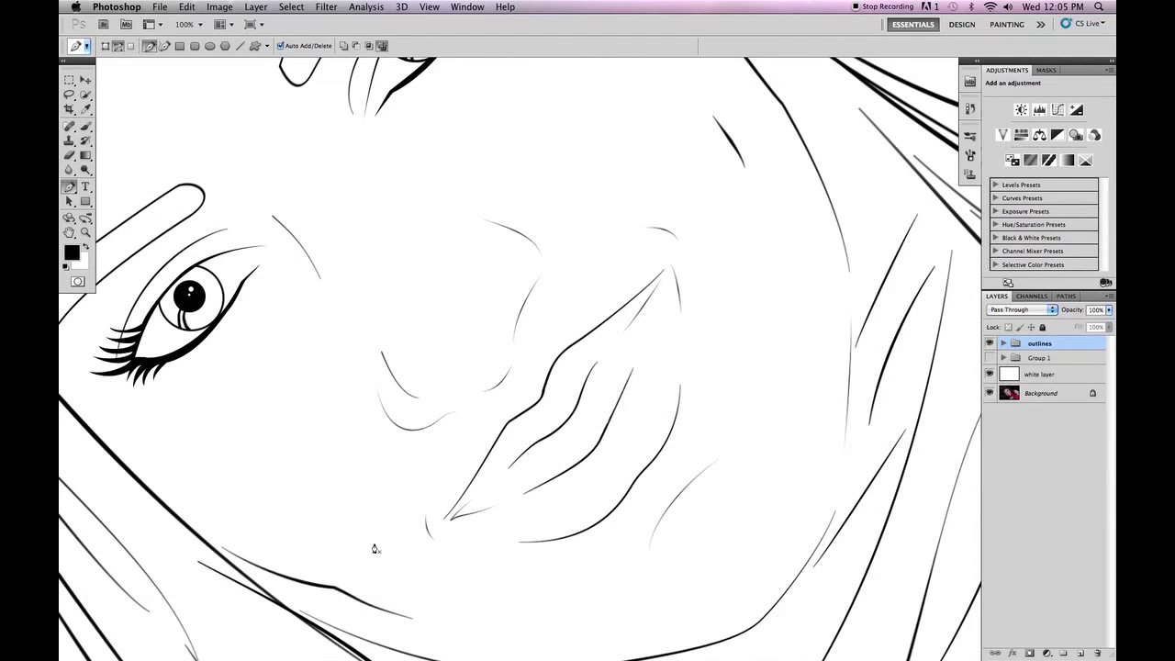
Step: Set the brush's Size Jitter control to Pen Pressure with a lower Minimum Diameter
key(b)
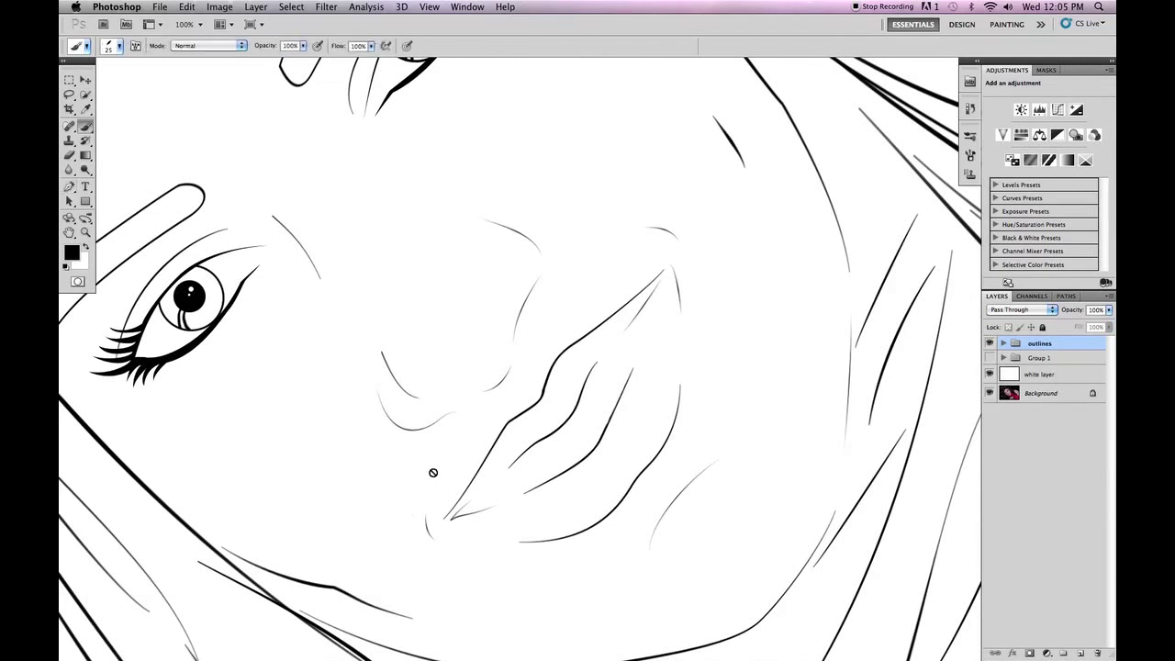
key(F5)
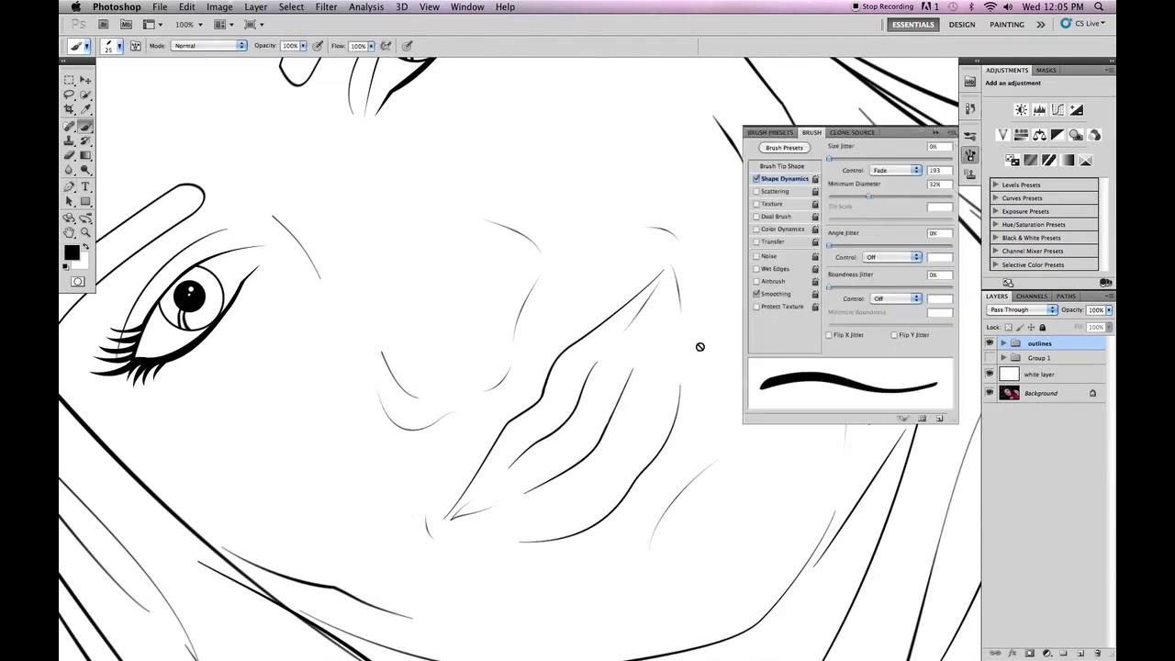
click(888, 172)
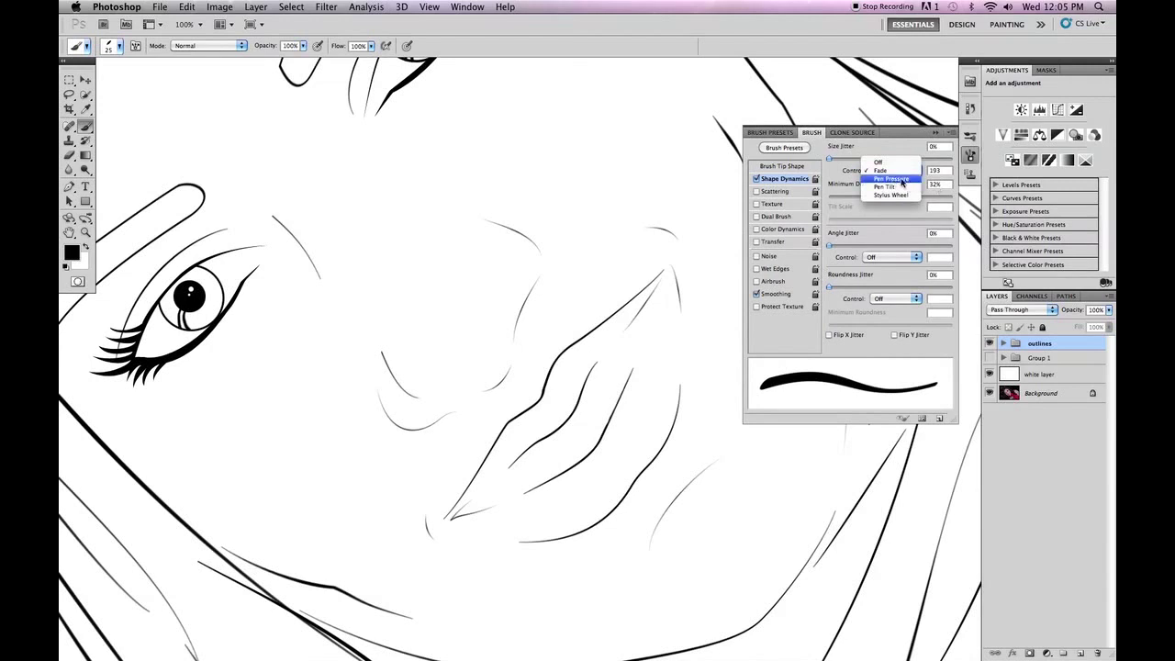
click(904, 179)
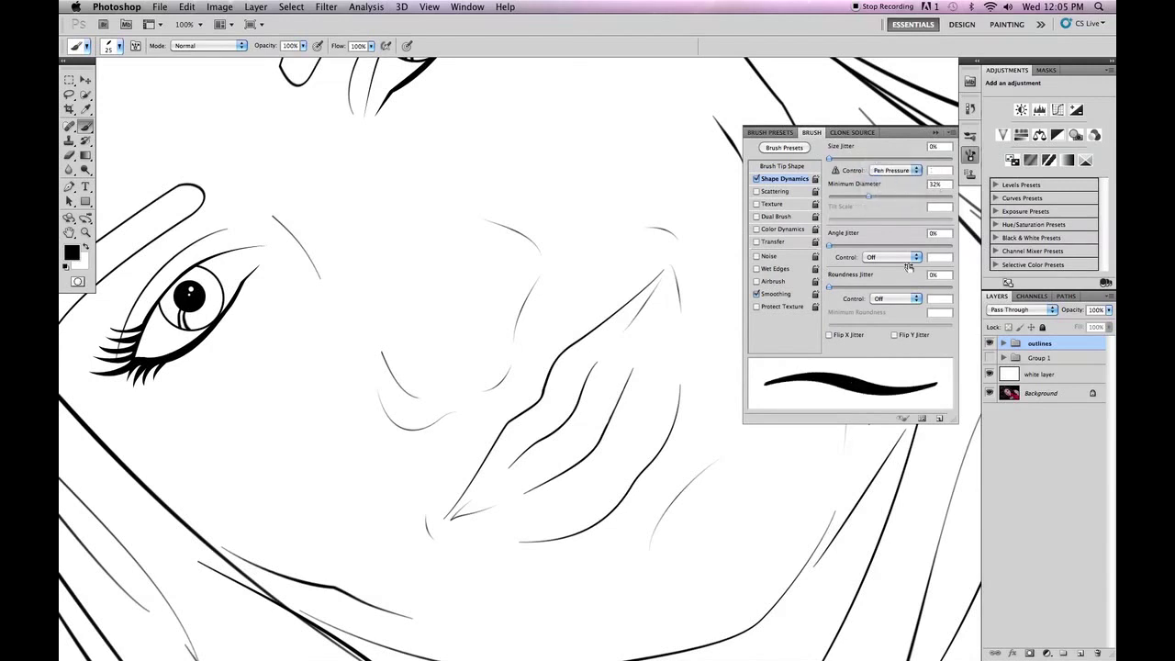
mouse_move(869, 199)
mouse_down()
mouse_move(835, 200)
mouse_move(913, 194)
mouse_move(827, 192)
mouse_move(846, 195)
mouse_up()
Step: Inspect the strokes at 300%, then close the Brush panel and fit the portrait on screen
key(super+equal)
key(super+equal)
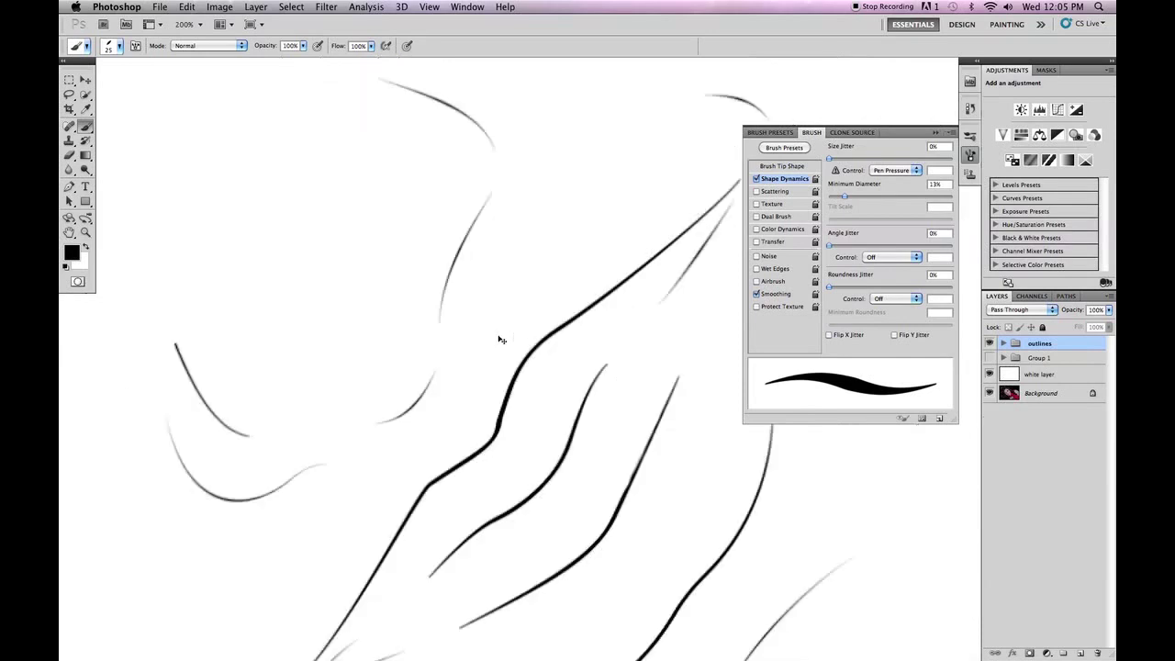
drag(354, 306, 407, 445)
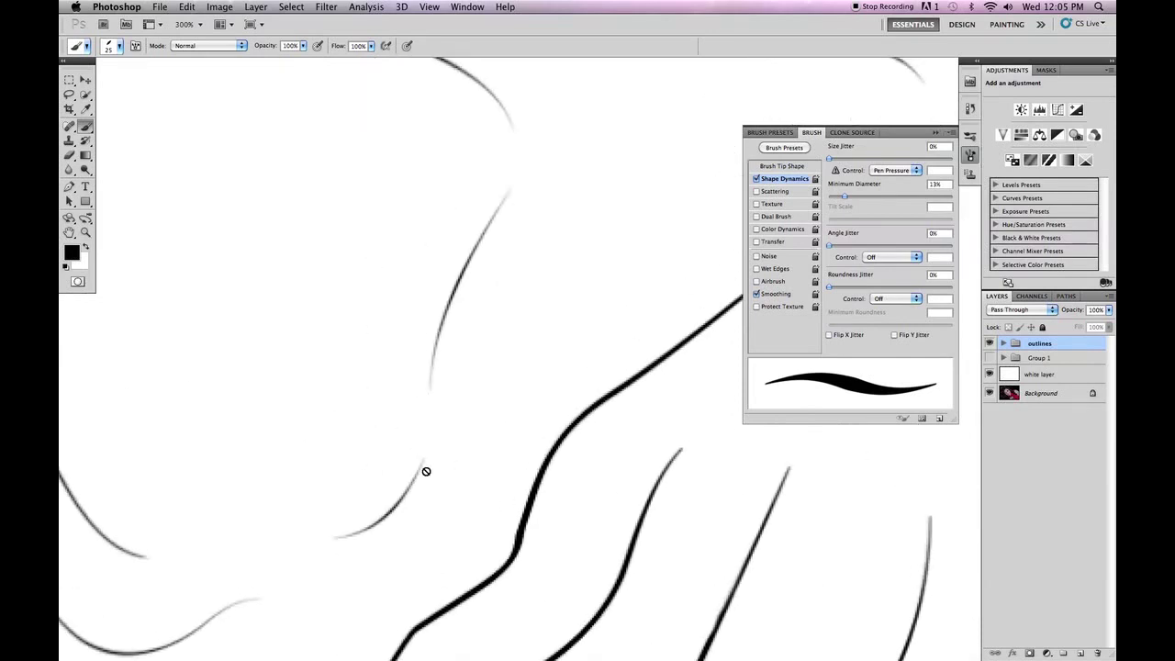
mouse_move(430, 360)
mouse_down()
mouse_move(501, 349)
mouse_move(620, 433)
mouse_move(577, 328)
mouse_move(541, 419)
mouse_move(449, 386)
mouse_move(472, 326)
mouse_move(433, 472)
mouse_move(372, 288)
mouse_move(531, 437)
mouse_move(496, 398)
mouse_up()
click(935, 133)
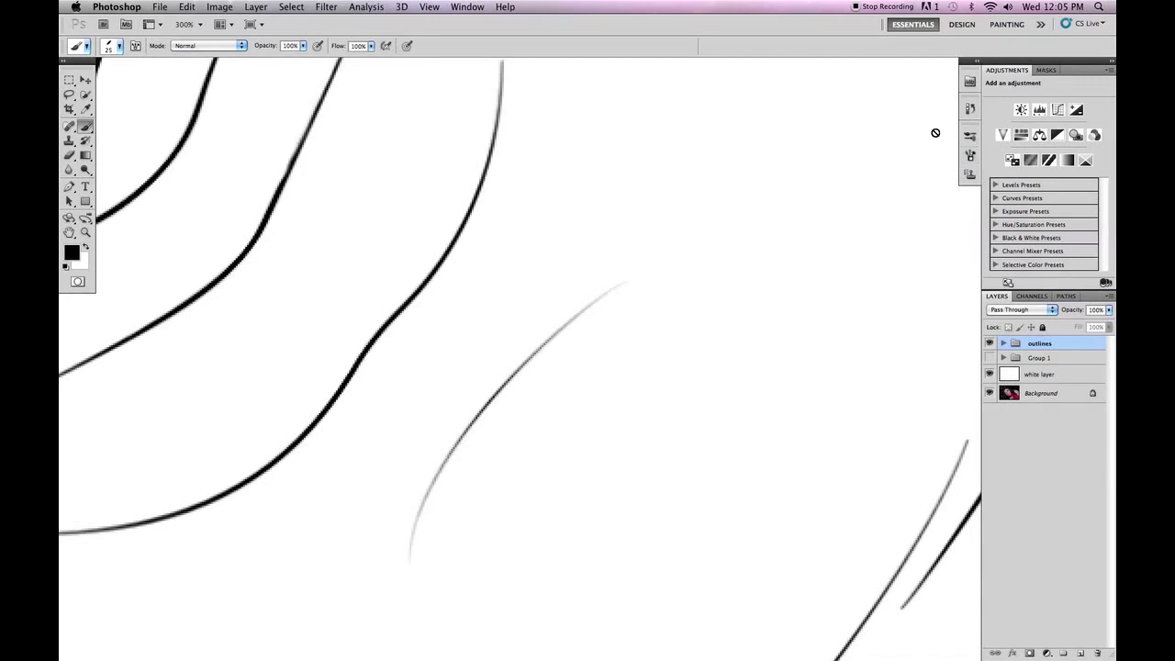
key(super+0)
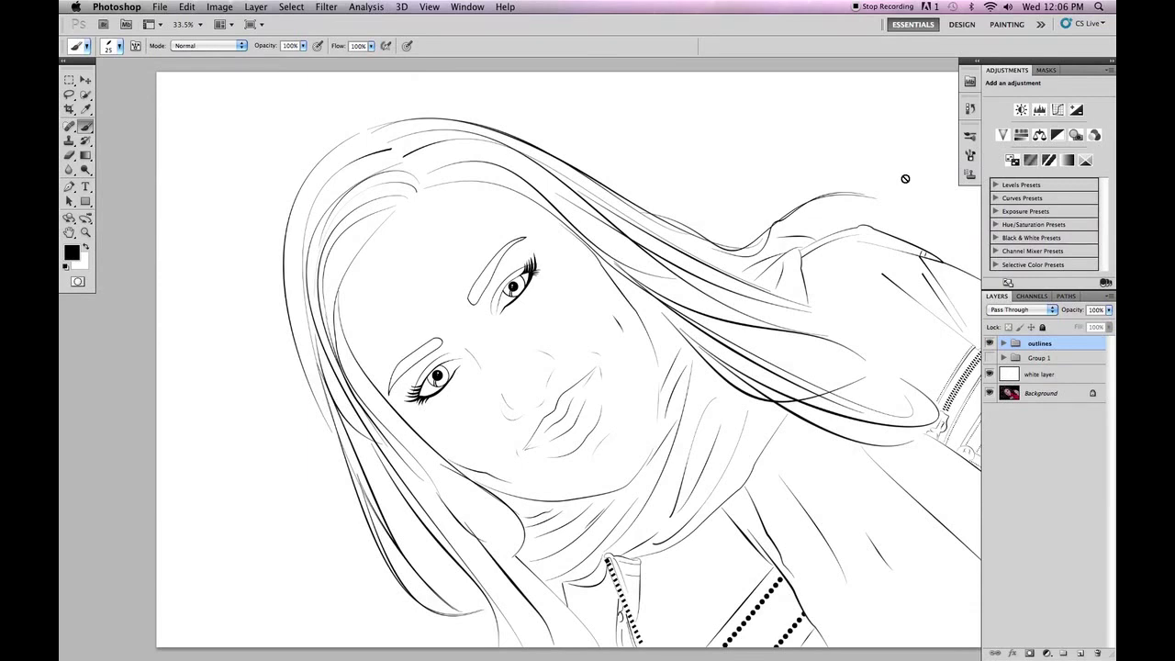
Step: Switch from Photoshop to the Photo Booth webcam window with Cmd+Tab
key(super+Tab)
key(super+Tab)
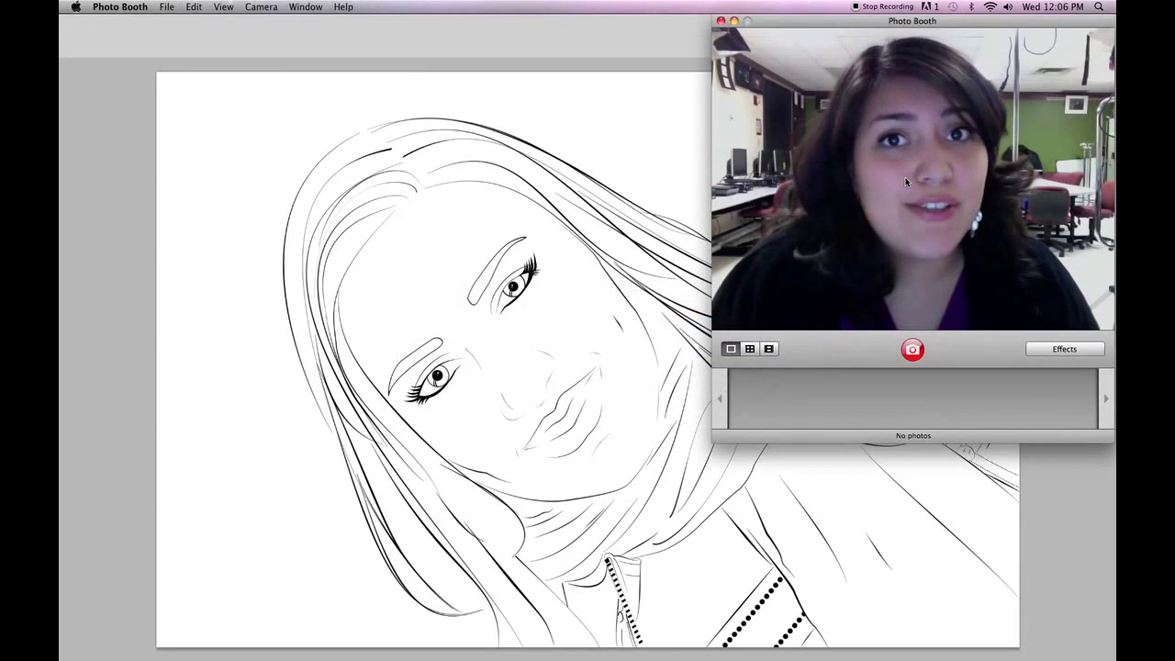